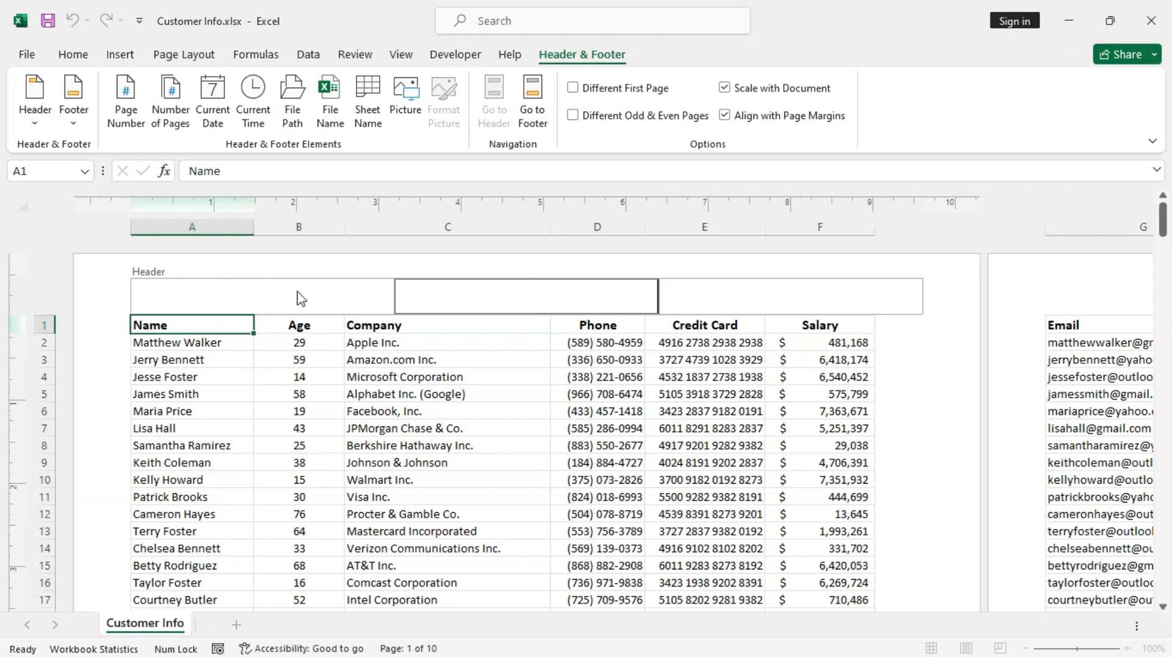
Step: Insert the page number element in the left section of the header
click(277, 382)
scroll(314, 411, down, 10)
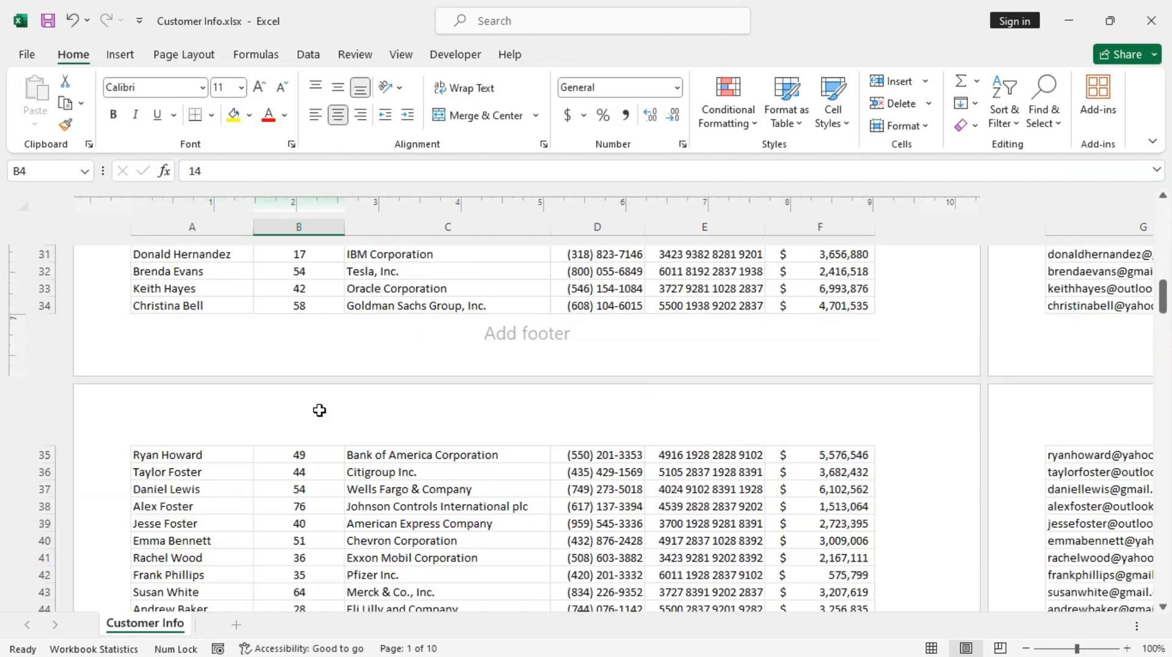
scroll(454, 348, up, 10)
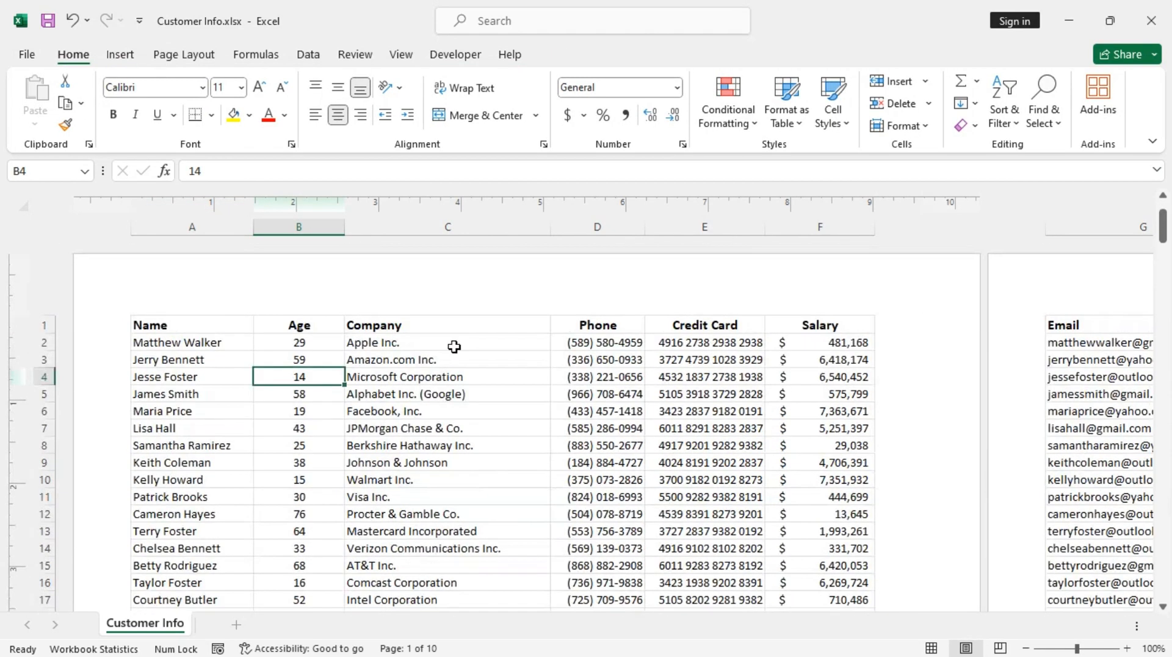
click(252, 300)
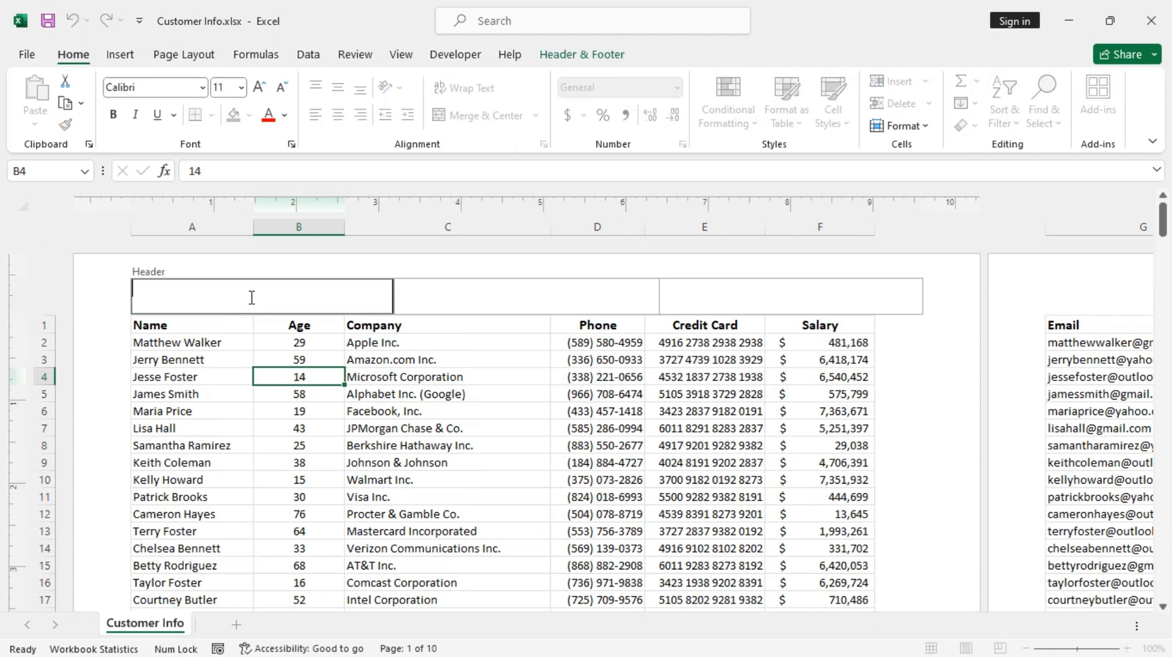
click(575, 56)
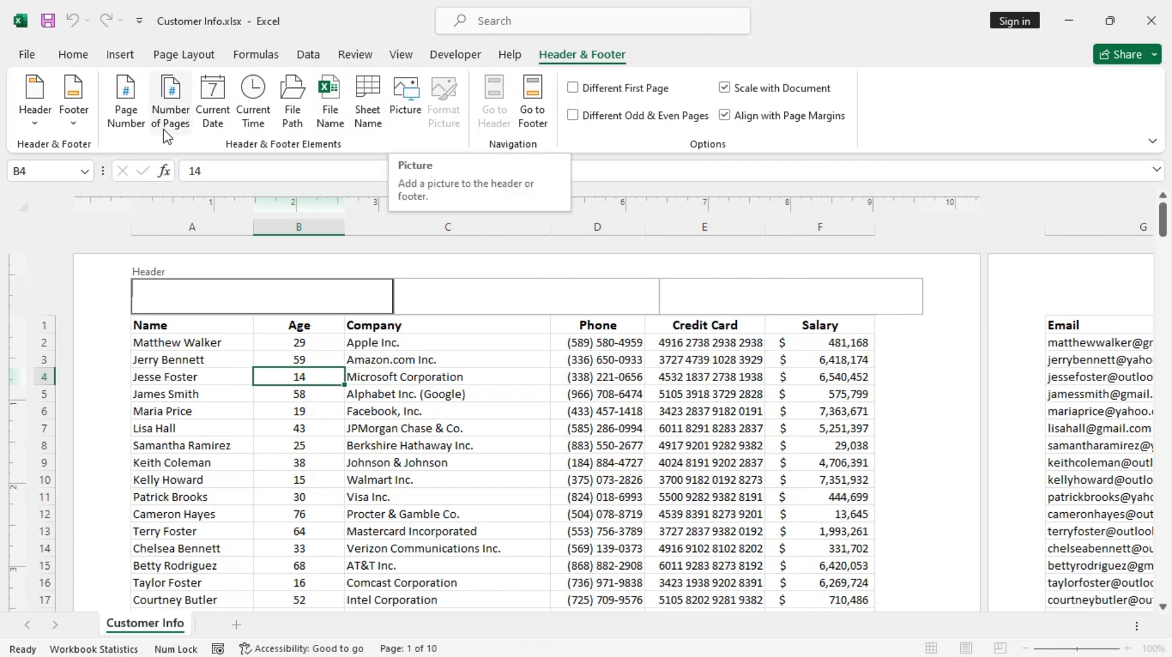
click(128, 116)
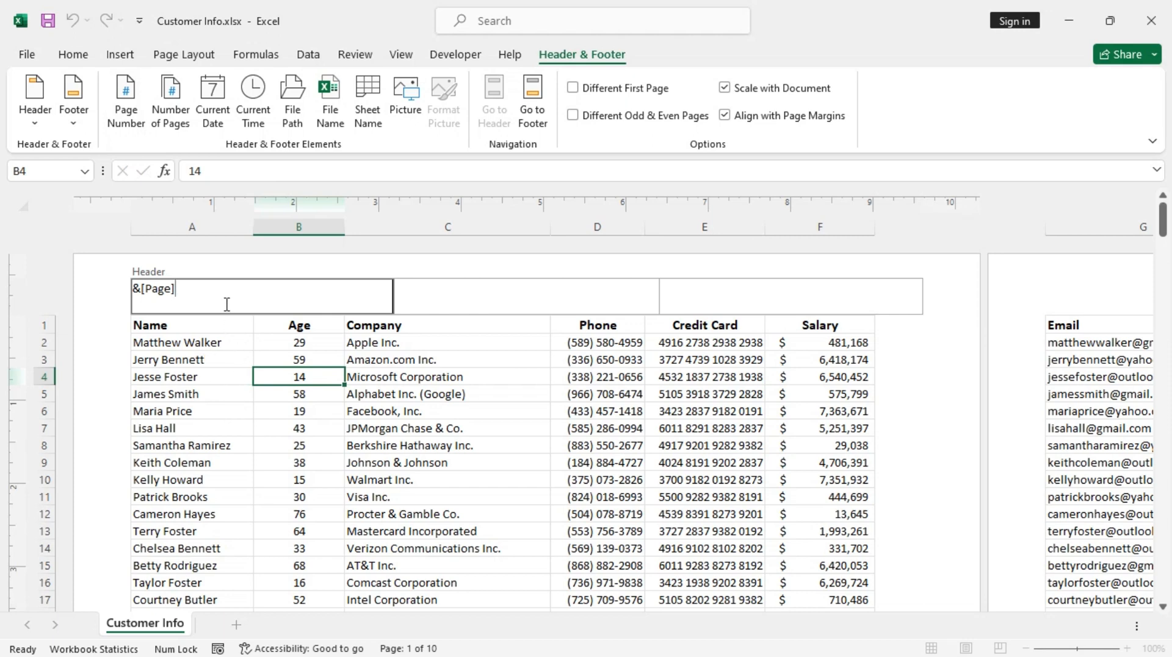
click(219, 374)
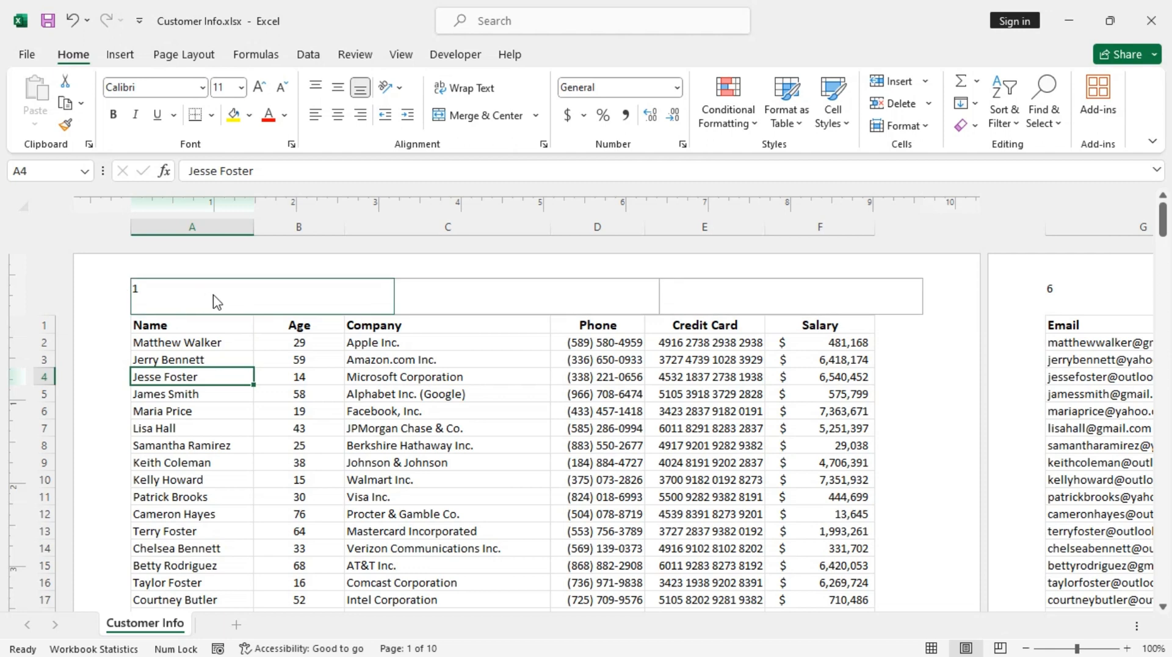
Step: Insert the number of pages in the header's center section and the current date in its right section
click(230, 293)
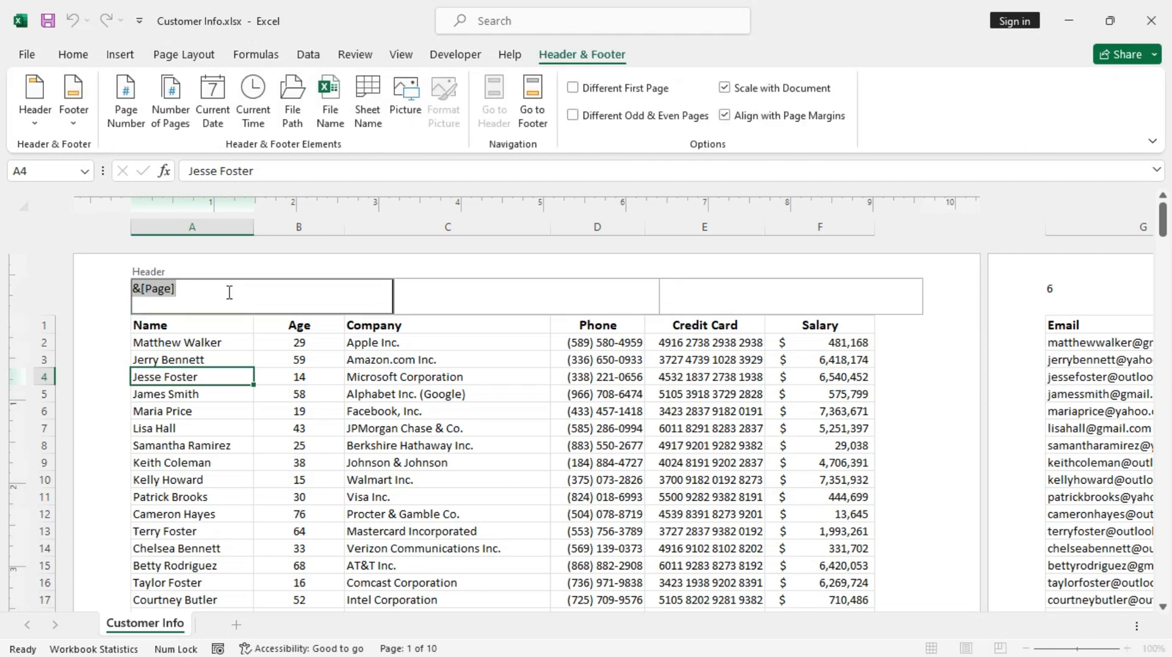
click(455, 293)
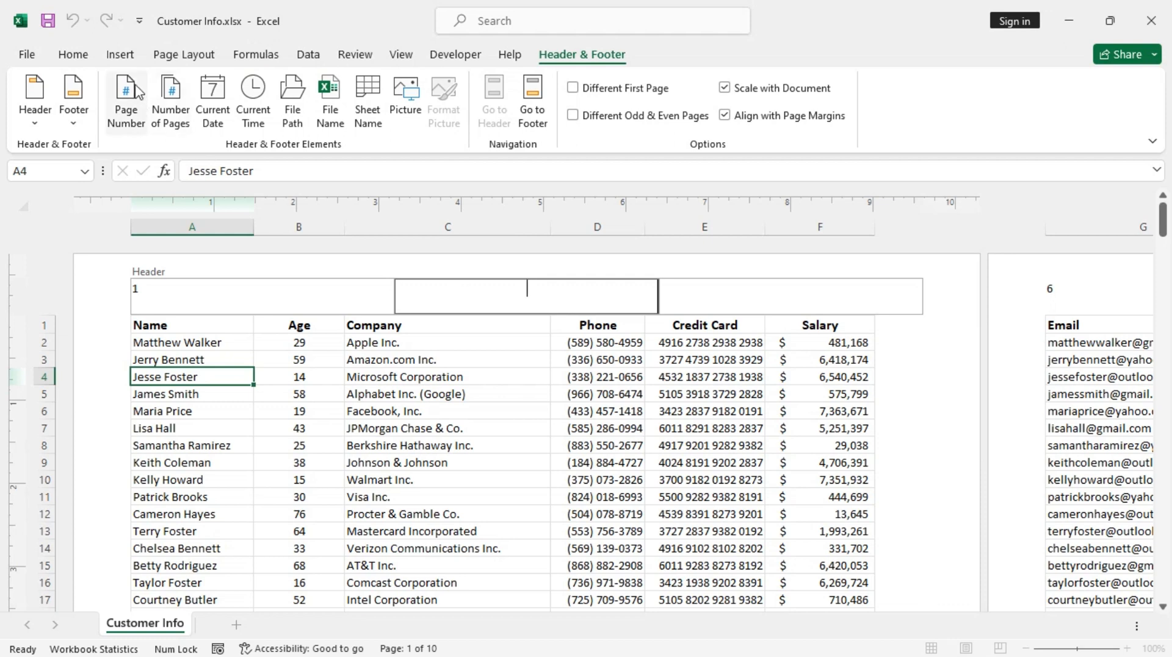
click(169, 116)
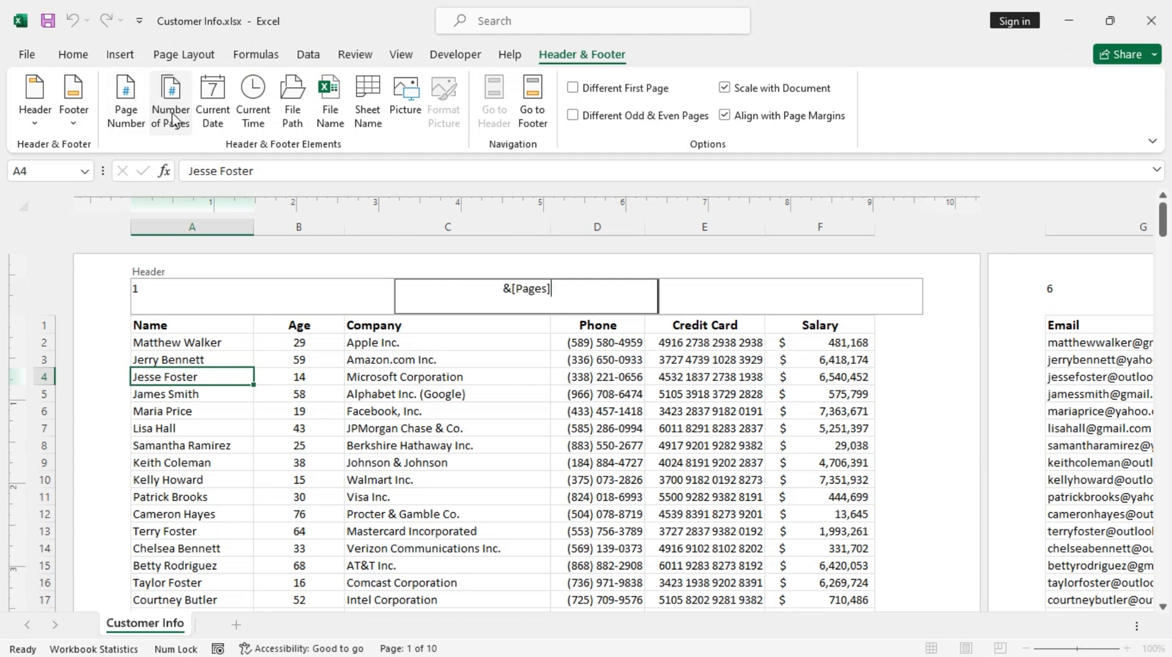
click(682, 300)
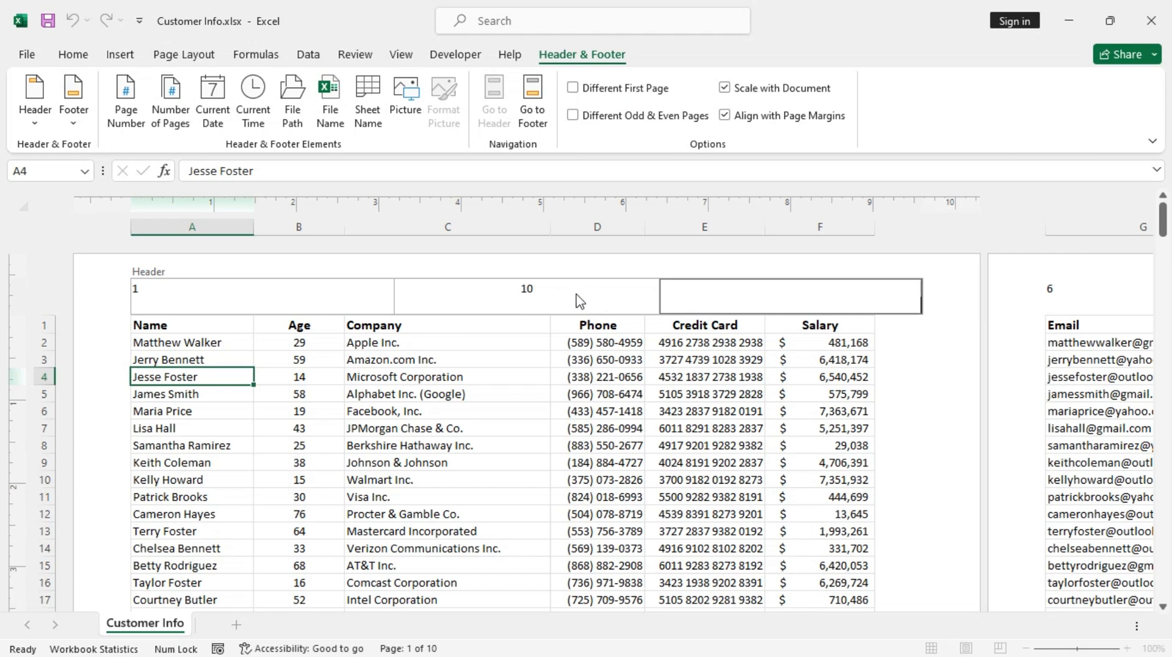
click(226, 125)
click(528, 389)
Step: Insert the current time in the footer's left section and the file path in its center section
scroll(529, 389, down, 8)
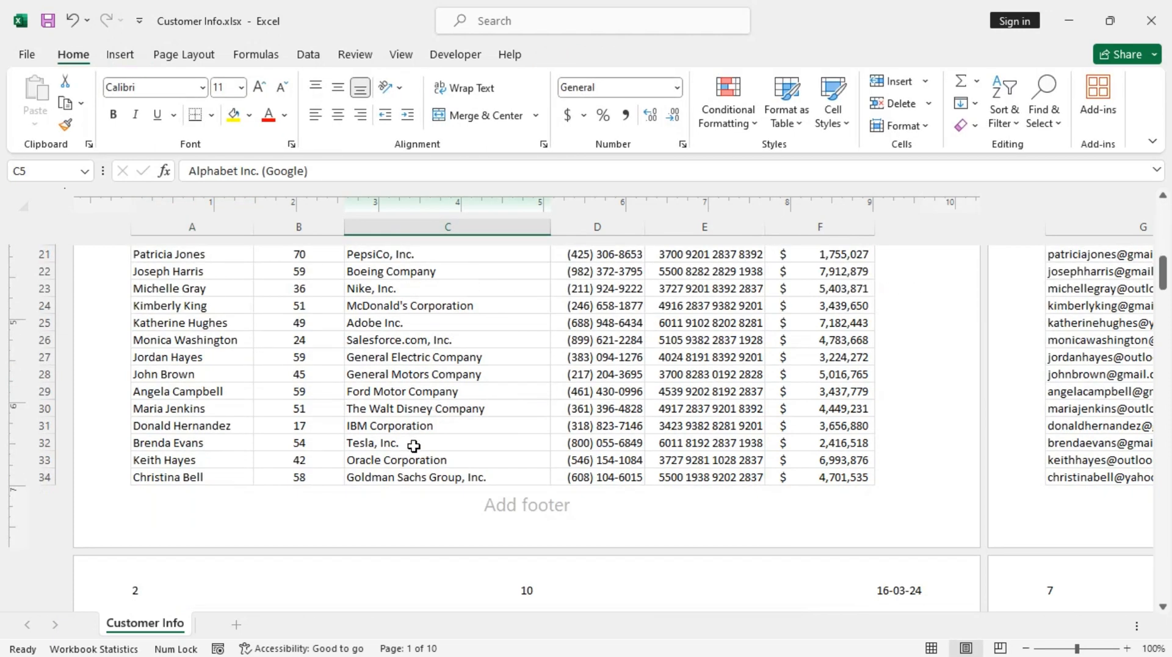
click(290, 502)
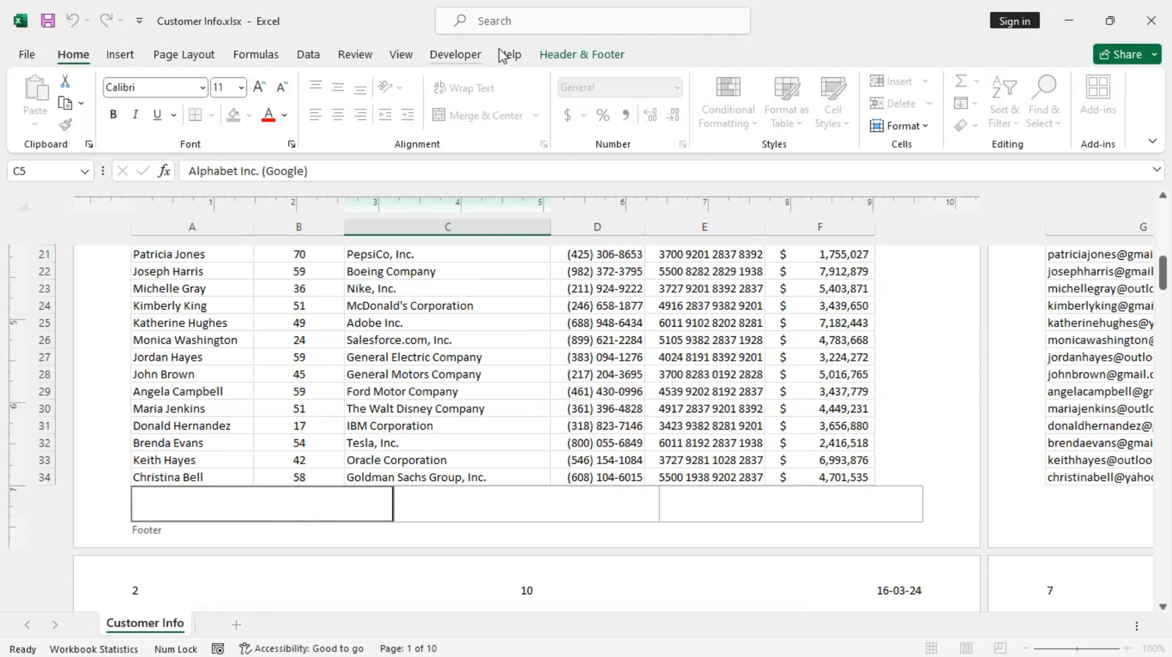
click(596, 55)
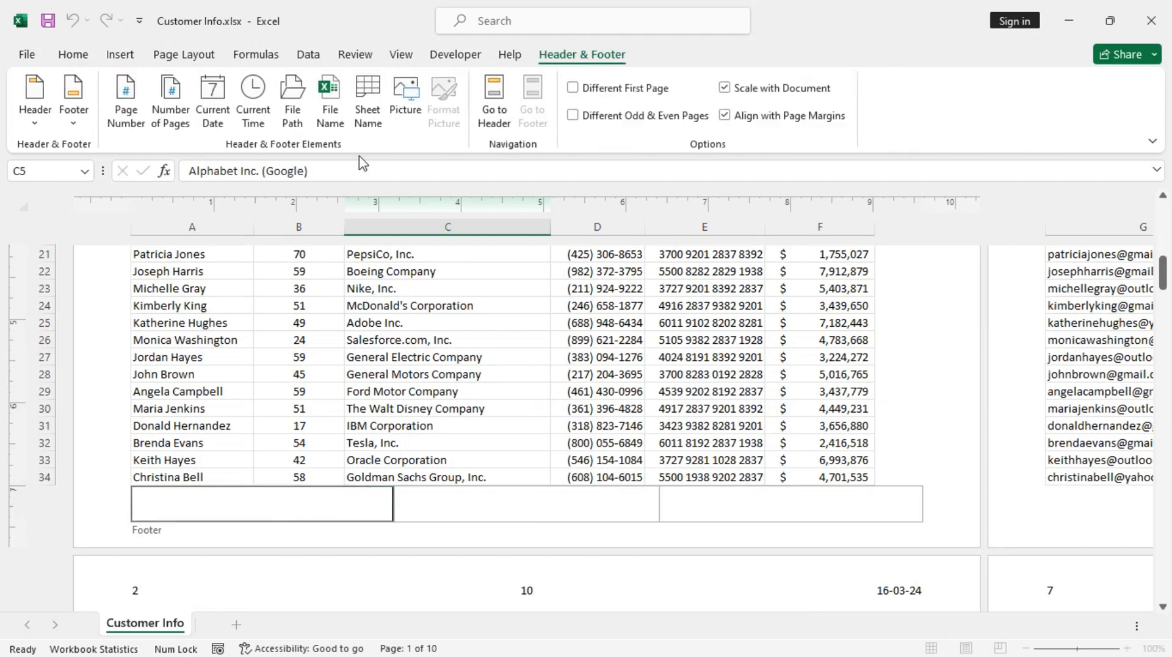
click(252, 119)
click(508, 505)
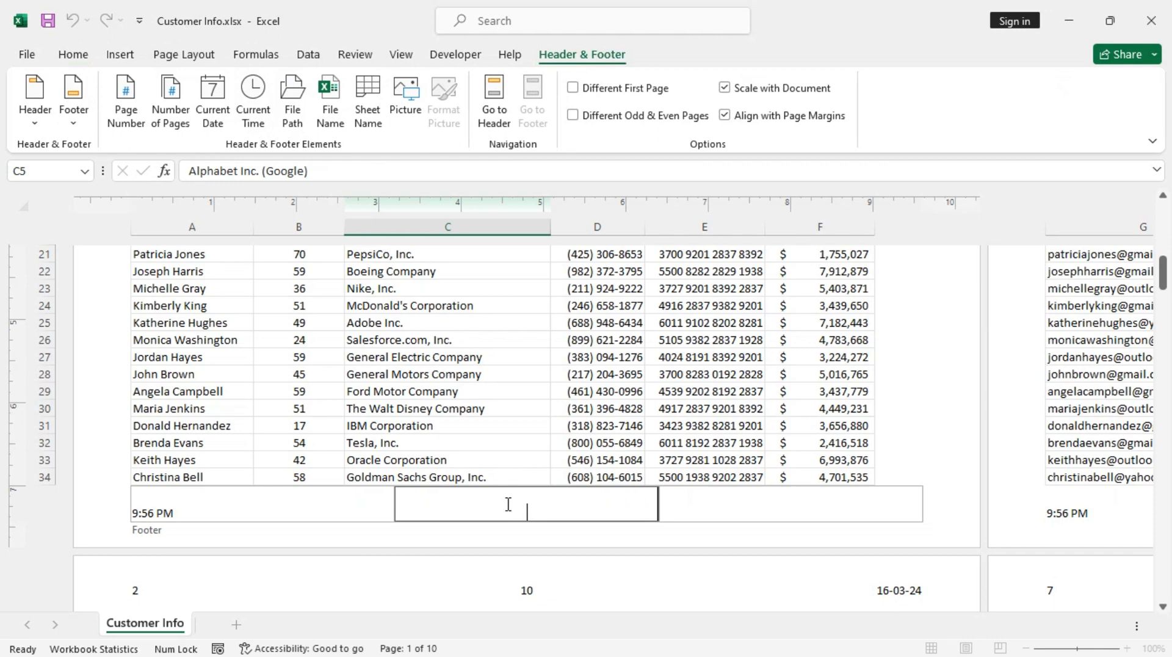
click(293, 98)
Step: Insert the file name in the right section of the footer
click(747, 497)
click(330, 98)
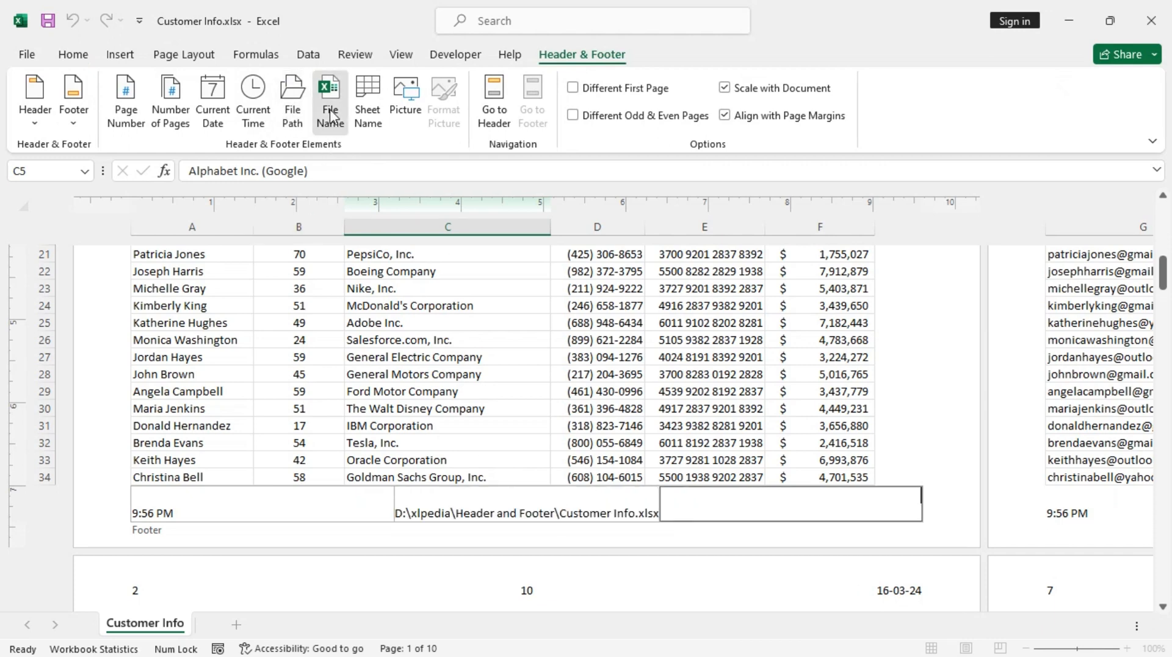
click(755, 425)
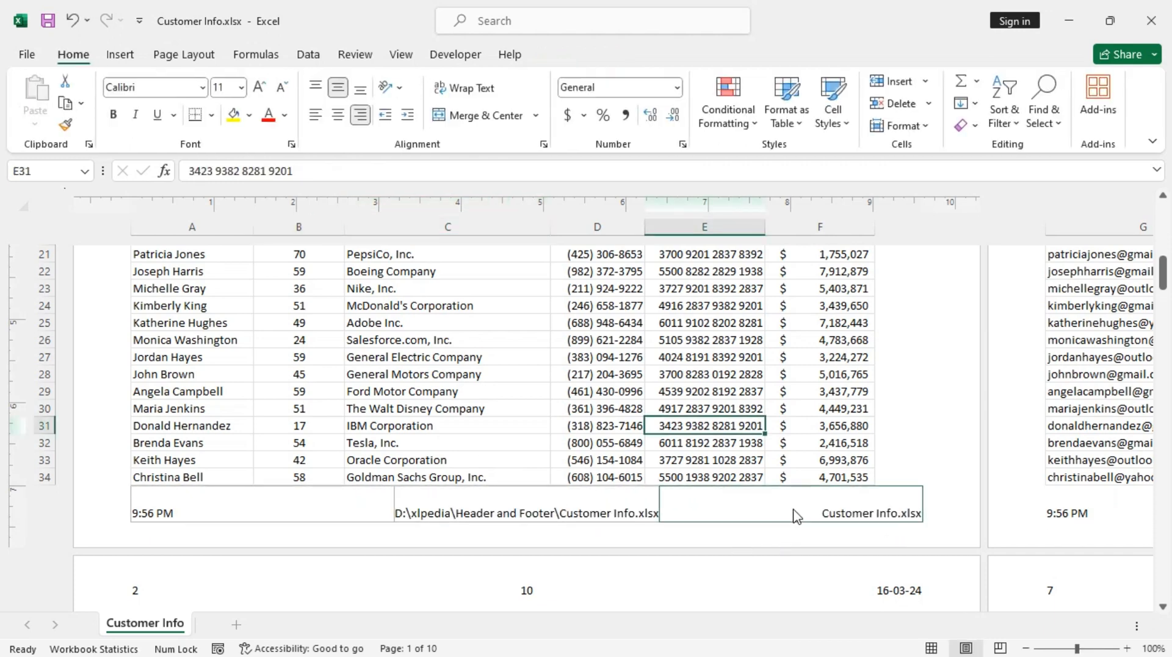
Step: Check the code in the footer's right section and review the headers and footers across the following pages
click(814, 505)
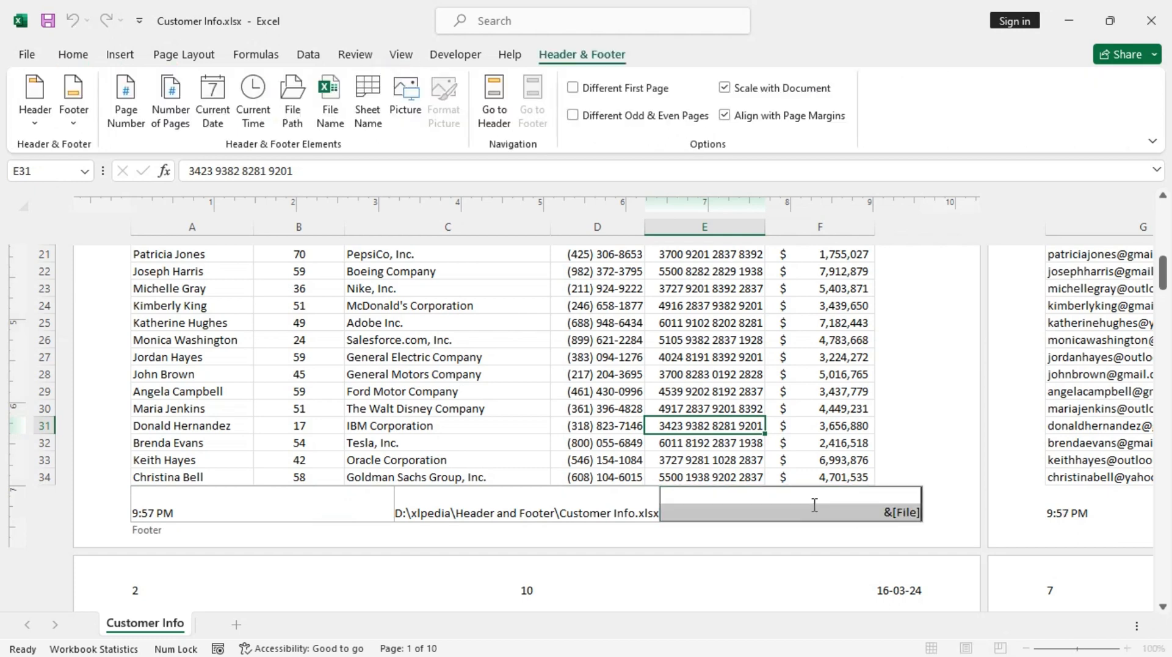
click(793, 414)
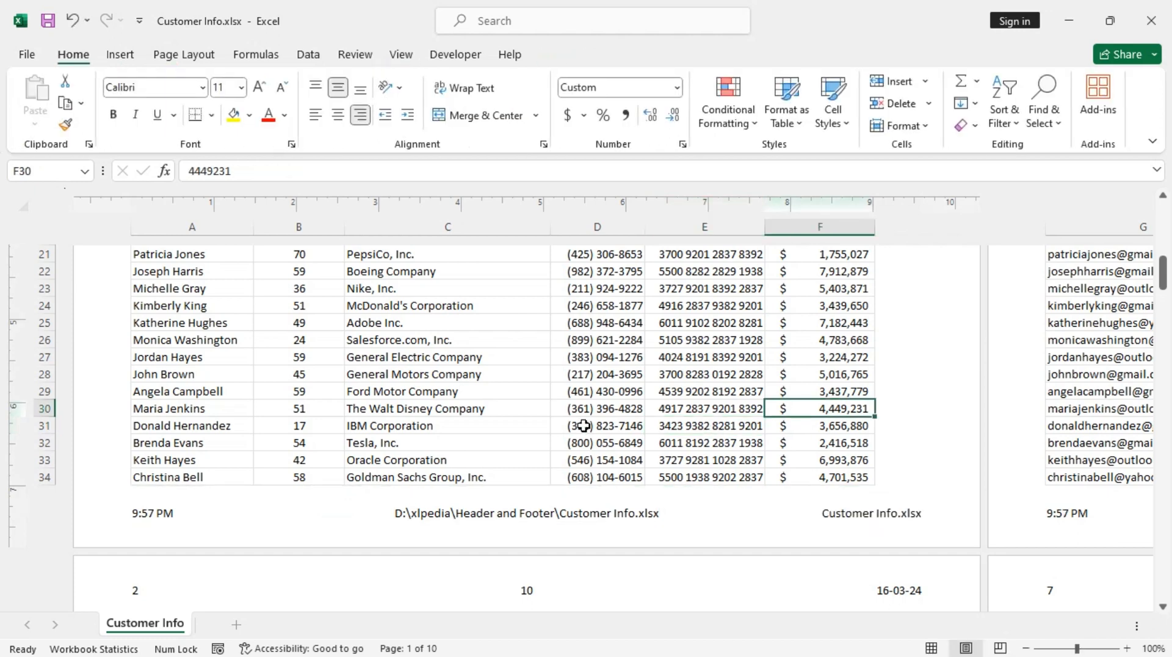
scroll(785, 499, down, 3)
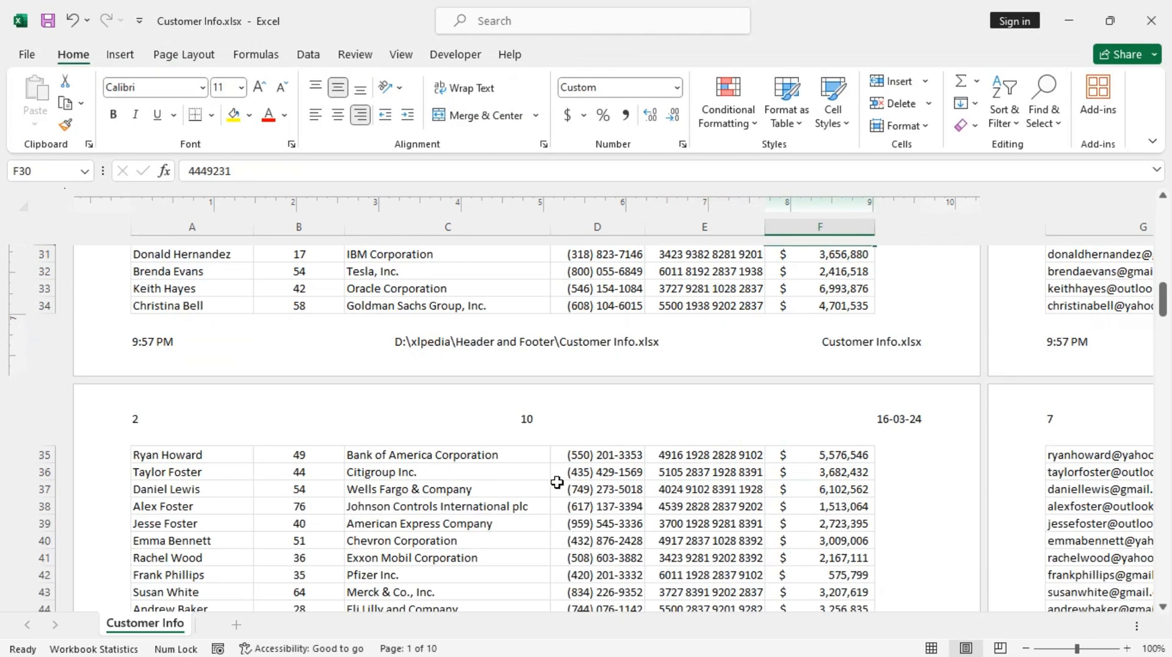
scroll(558, 481, down, 8)
scroll(515, 538, down, 3)
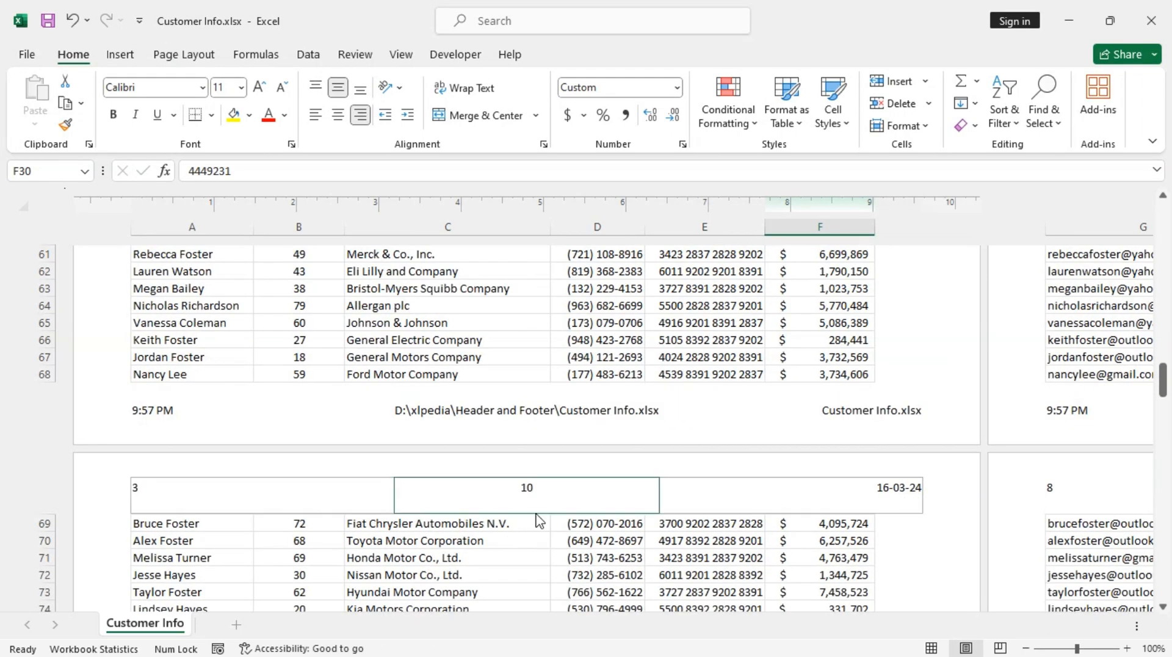
scroll(536, 513, up, 13)
scroll(536, 508, up, 8)
scroll(537, 484, down, 8)
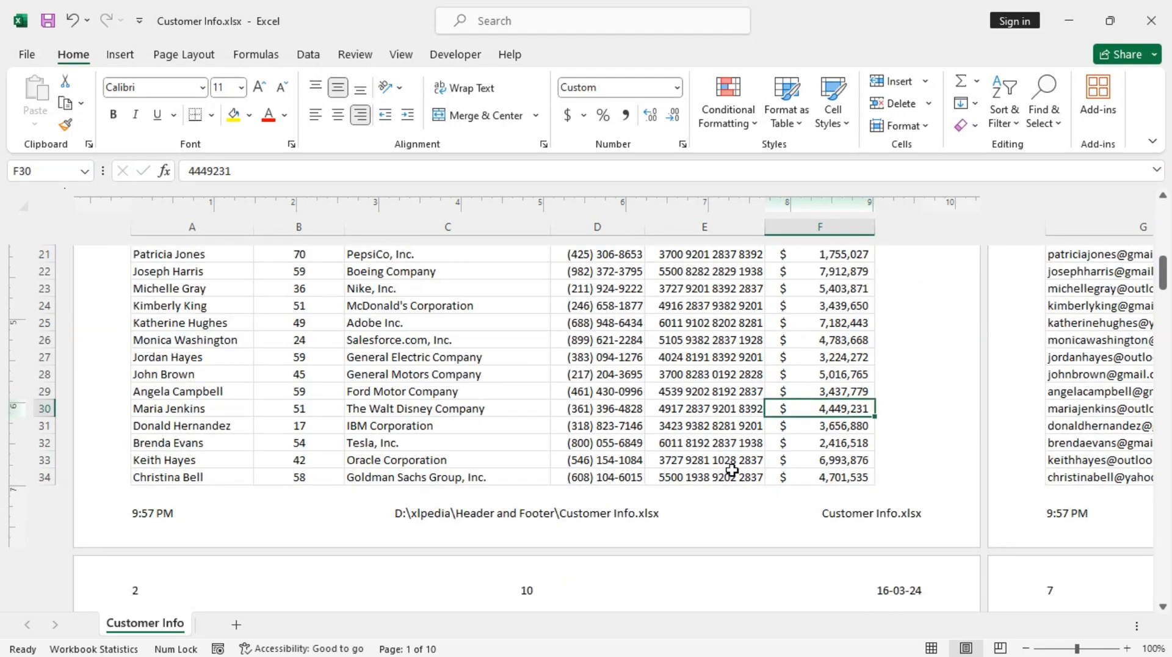
Step: Delete the file name, file path and current time from the three footer sections
click(837, 505)
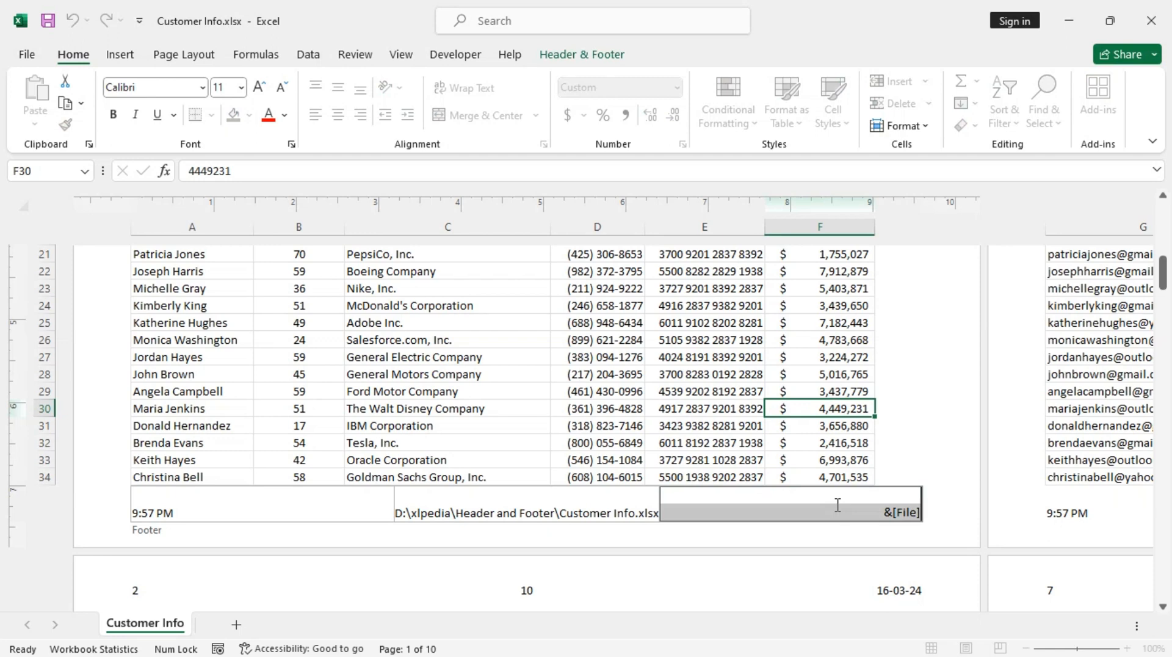
key(Delete)
click(656, 427)
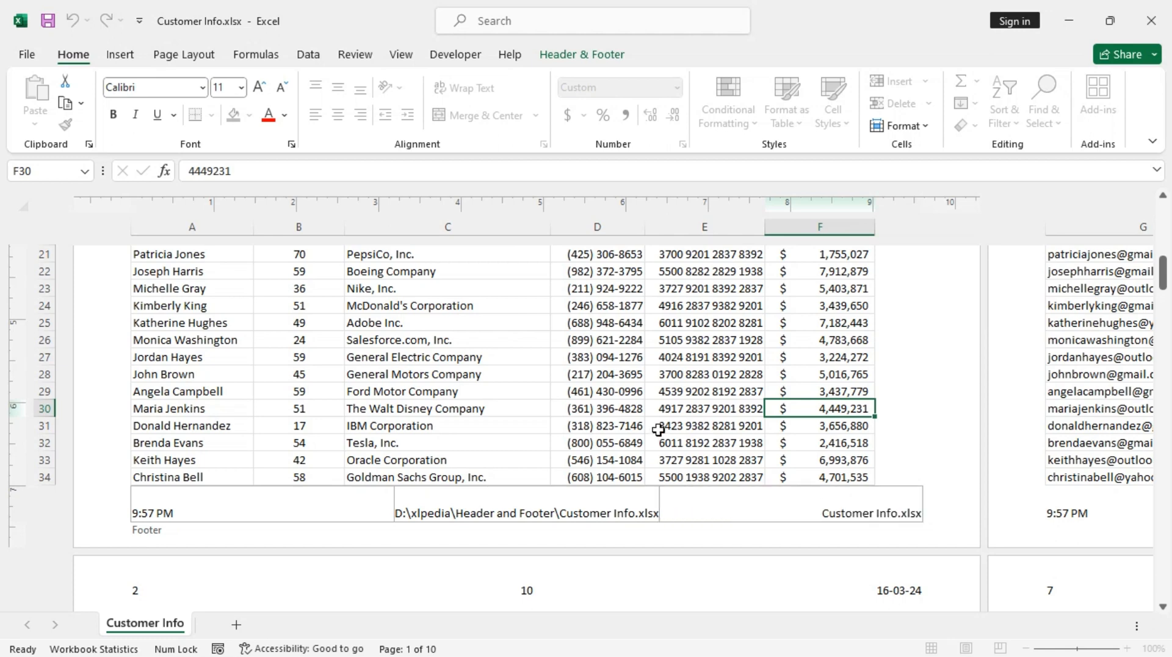
click(602, 505)
key(Delete)
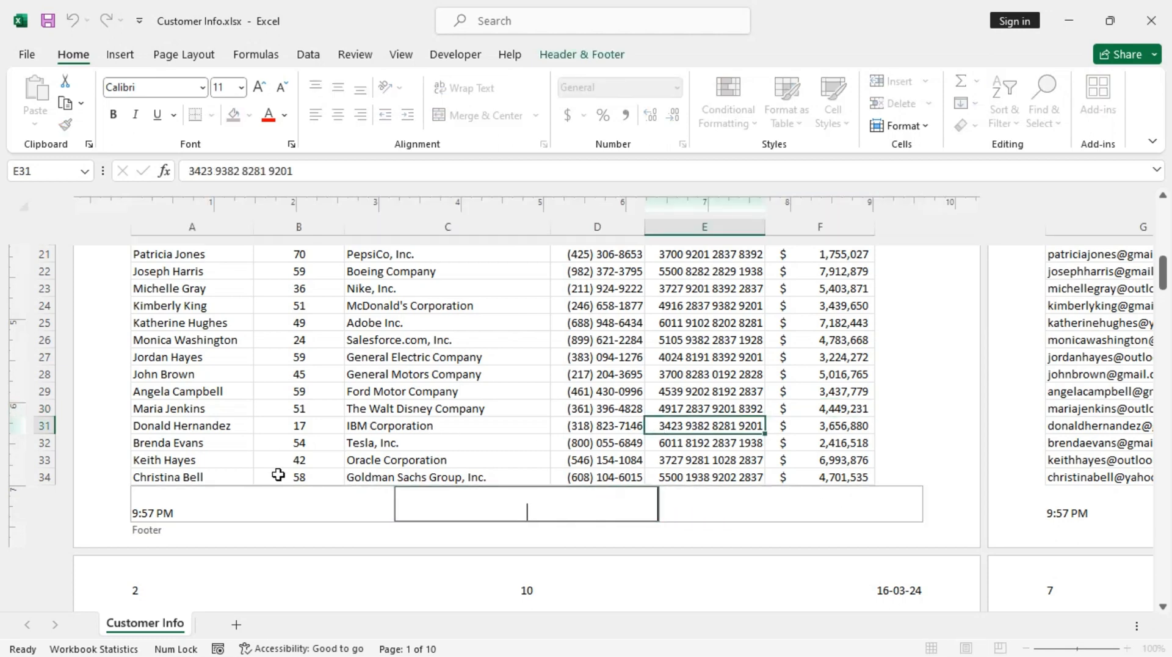
click(267, 502)
key(Delete)
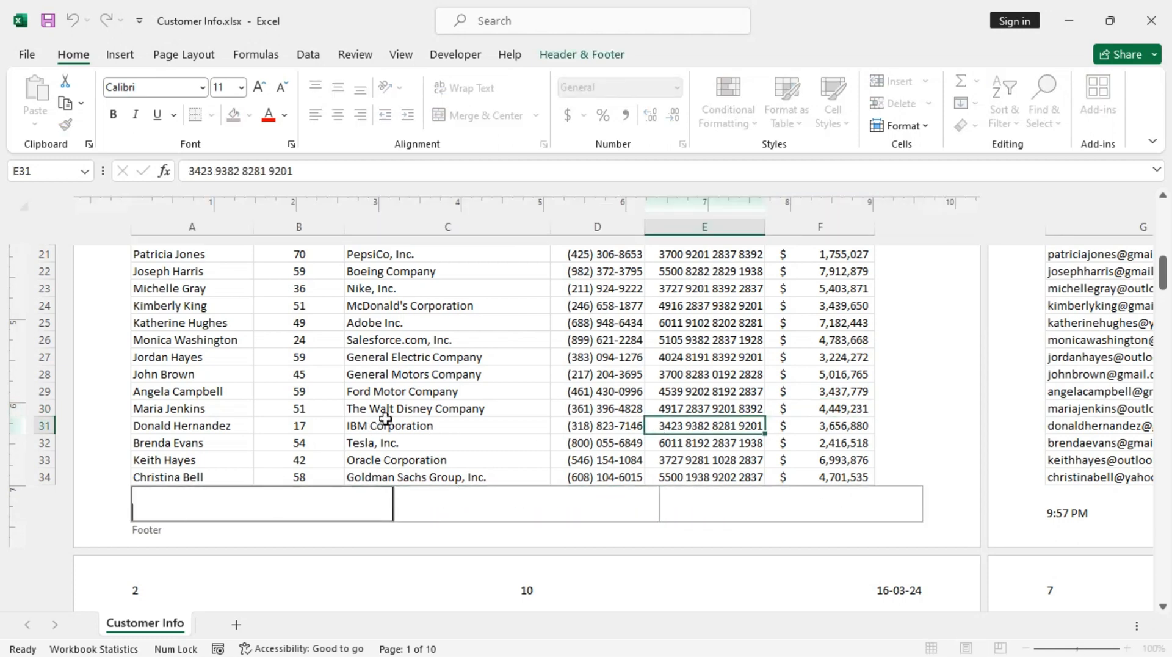
click(427, 391)
Step: Delete the current date and the number of pages from the header's right and center sections
scroll(537, 402, up, 8)
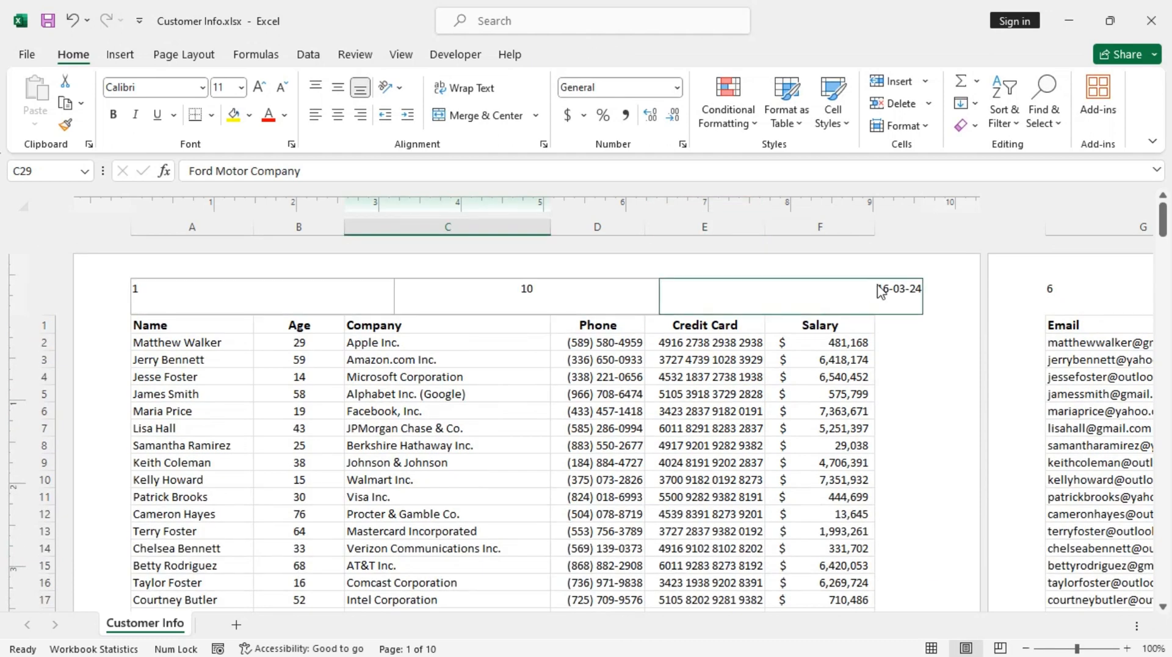
click(866, 300)
key(Delete)
click(571, 292)
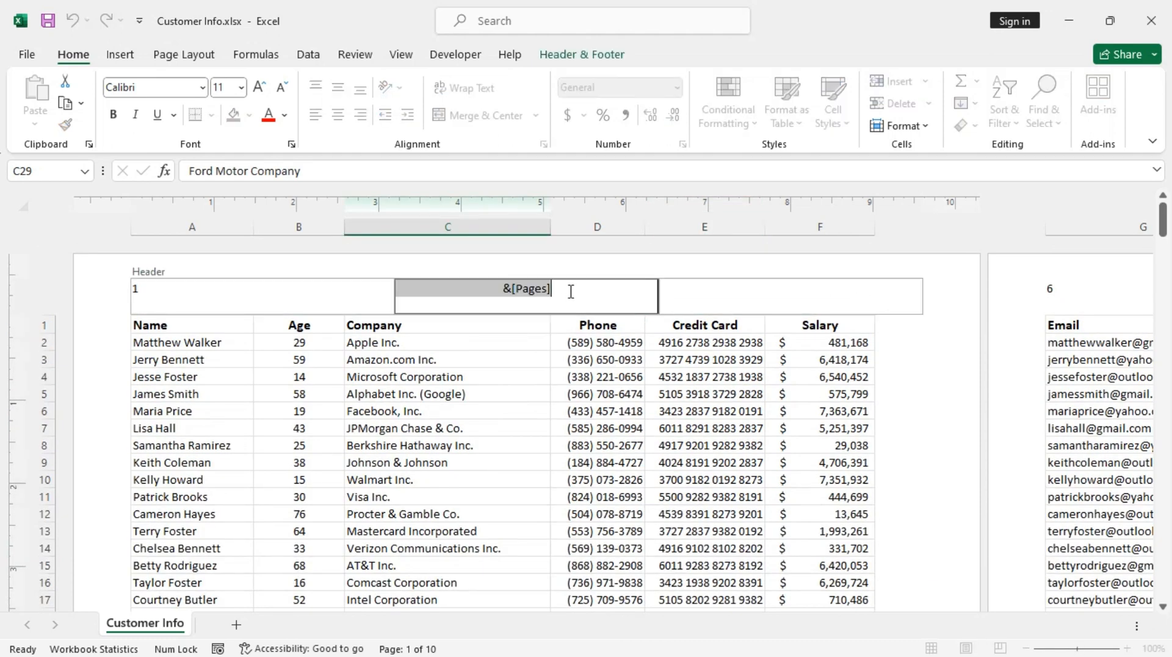
key(Delete)
click(464, 358)
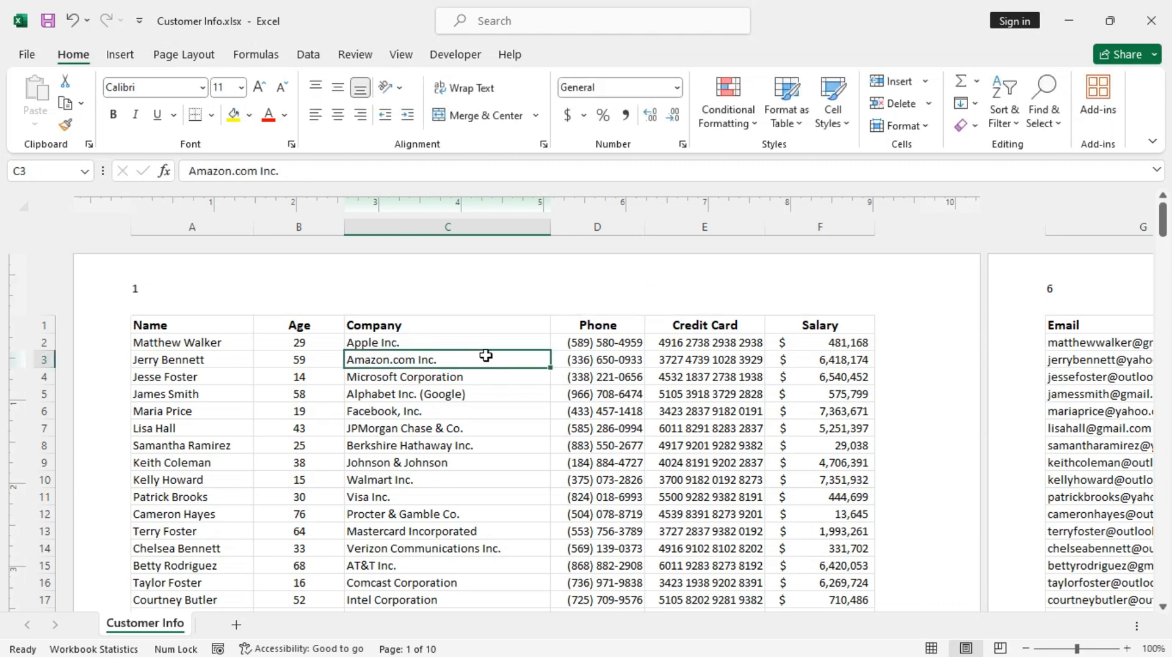
Step: Insert the file name in the header's center section and the sheet name in its right section
click(470, 304)
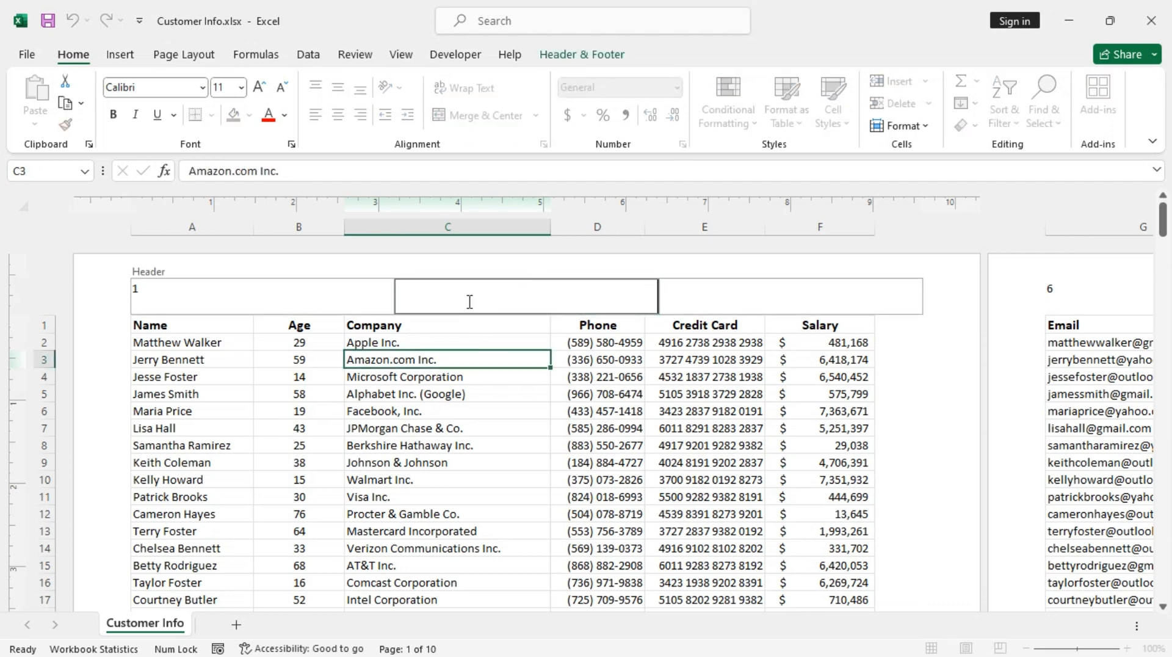
click(575, 56)
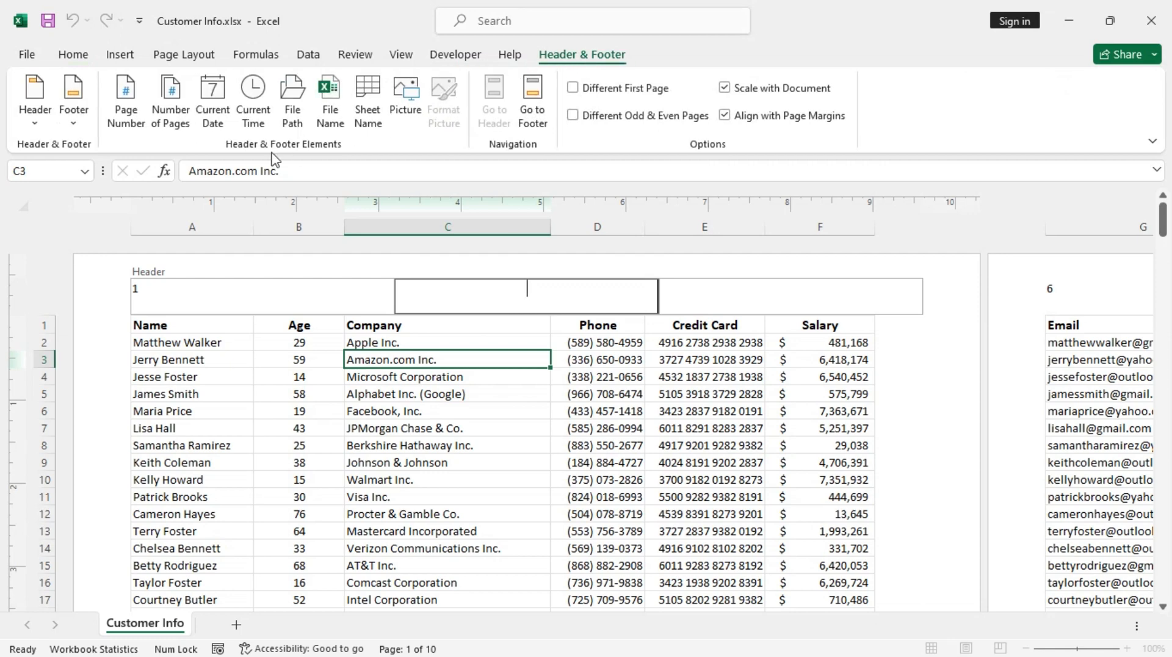
click(328, 121)
click(687, 298)
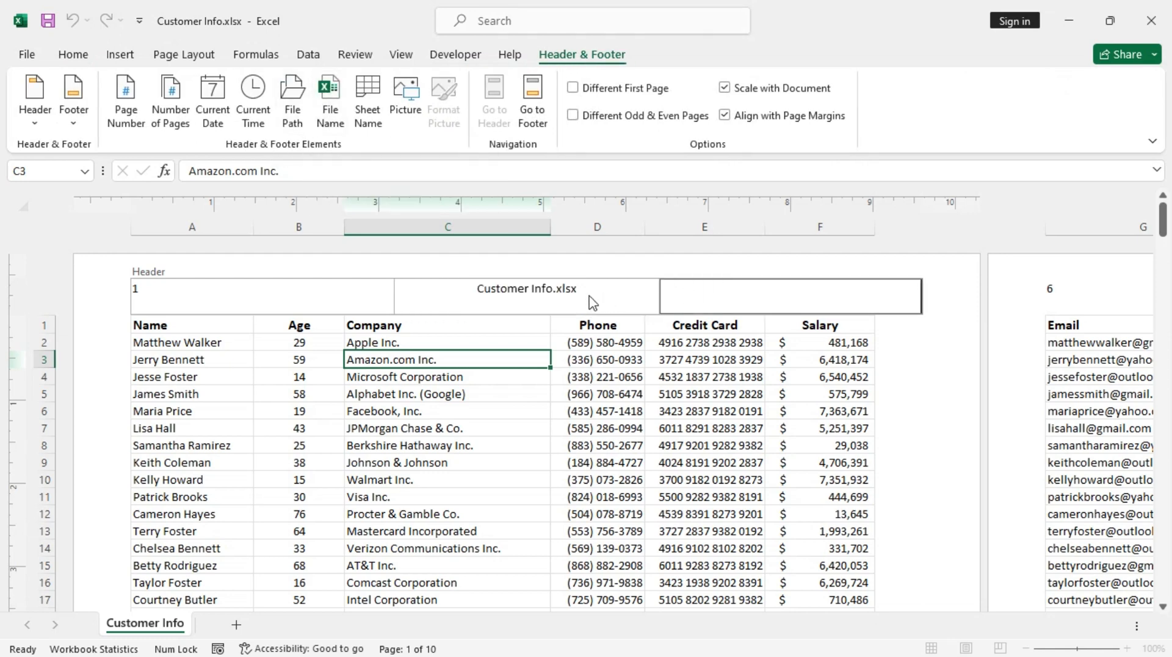
click(372, 117)
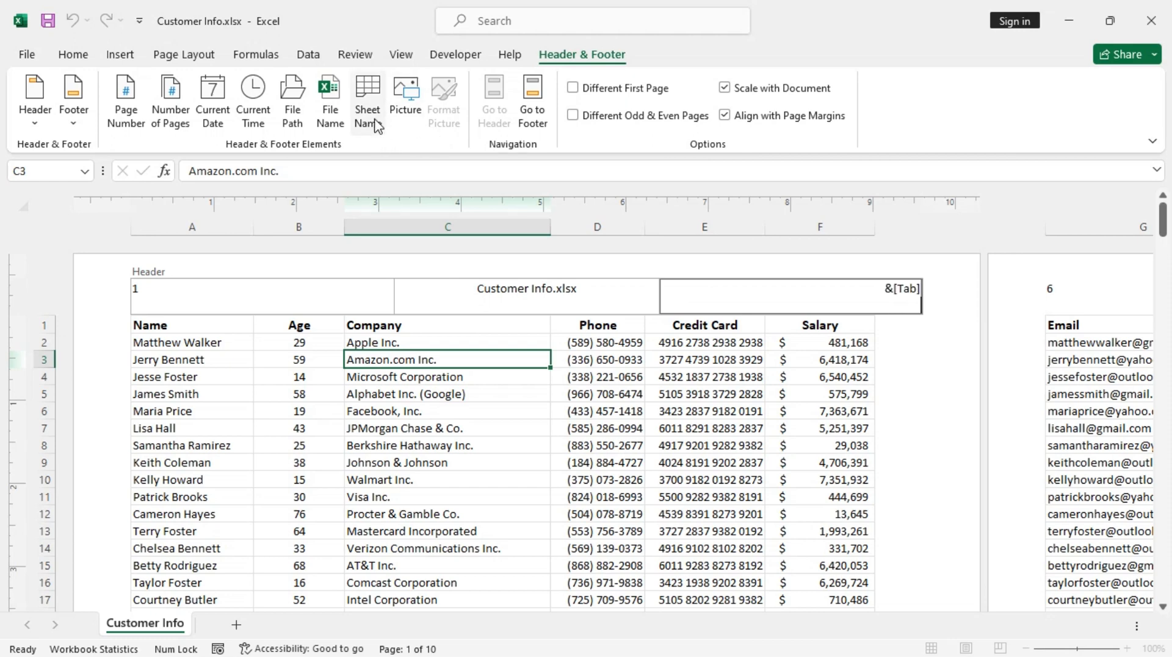
click(668, 411)
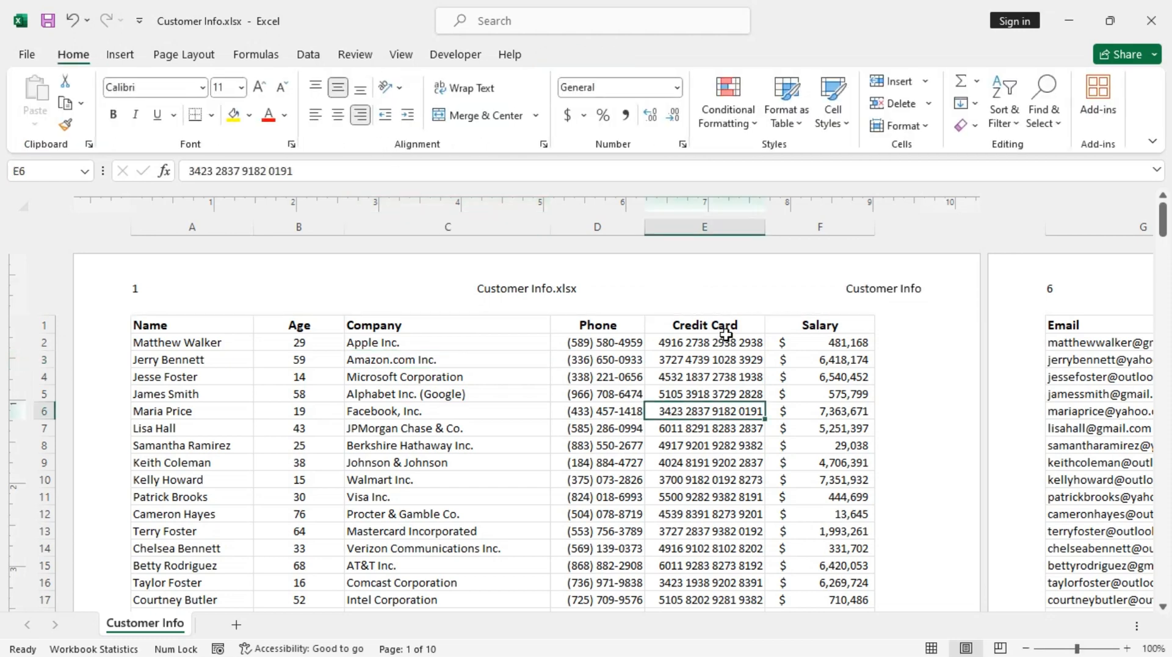
Step: Delete the file name and the sheet name from the header, leaving only the page number section
click(593, 298)
key(Delete)
click(856, 297)
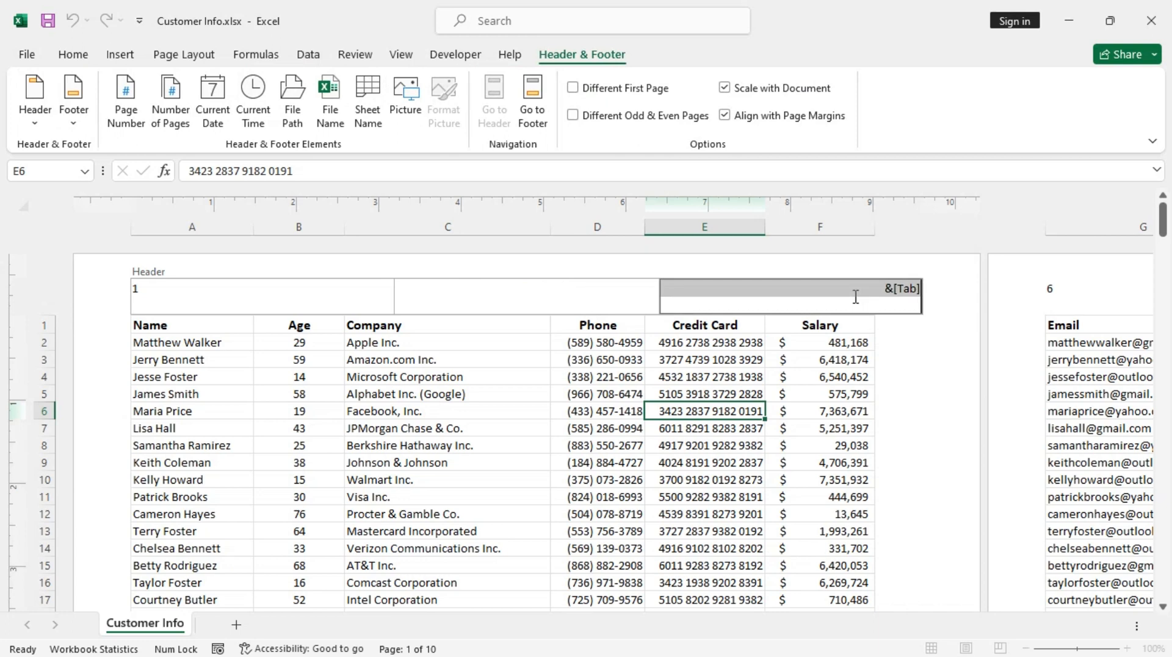
key(Delete)
click(537, 394)
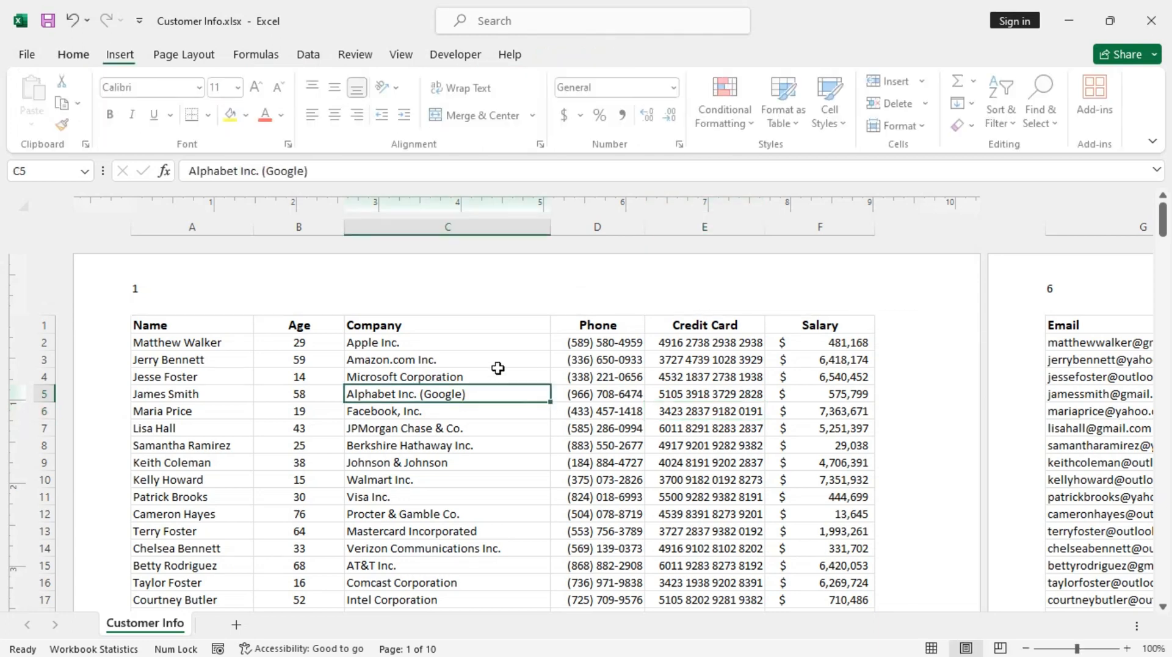
Step: Insert the number of pages after the page number in the header's left section
click(307, 298)
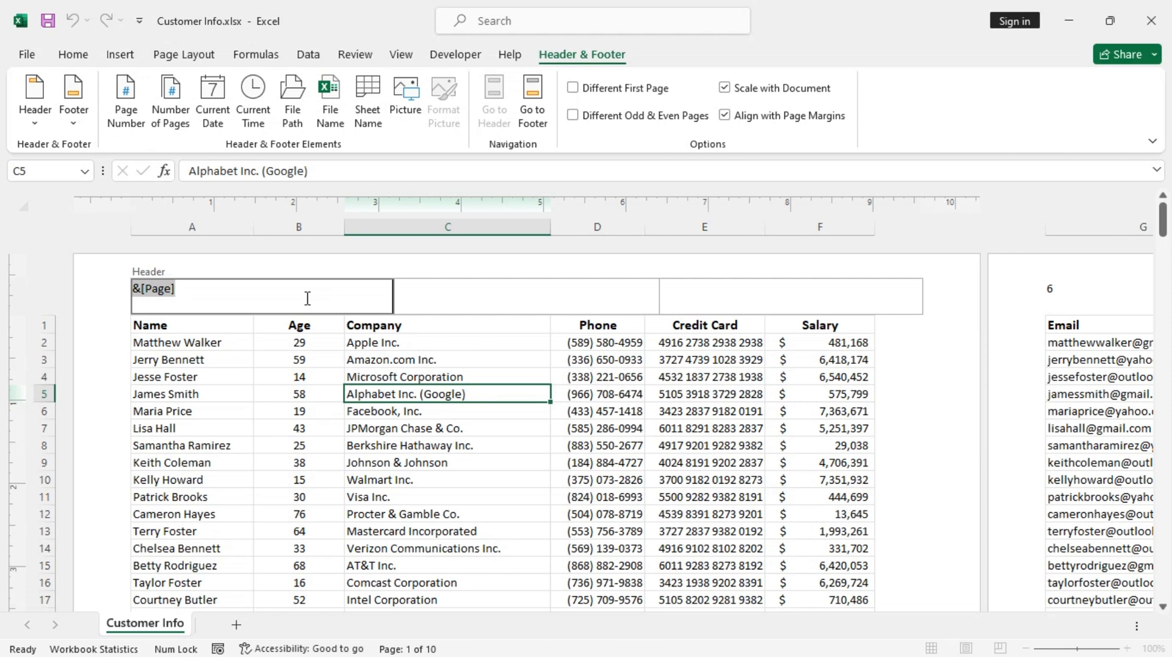
click(231, 293)
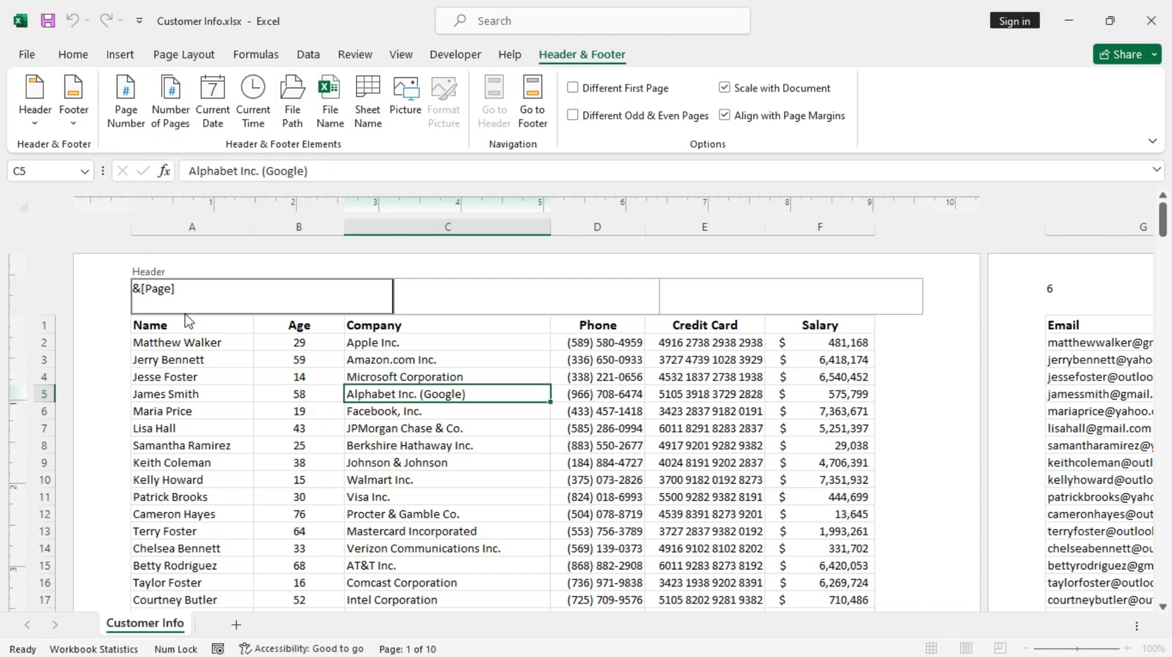
click(170, 101)
click(406, 413)
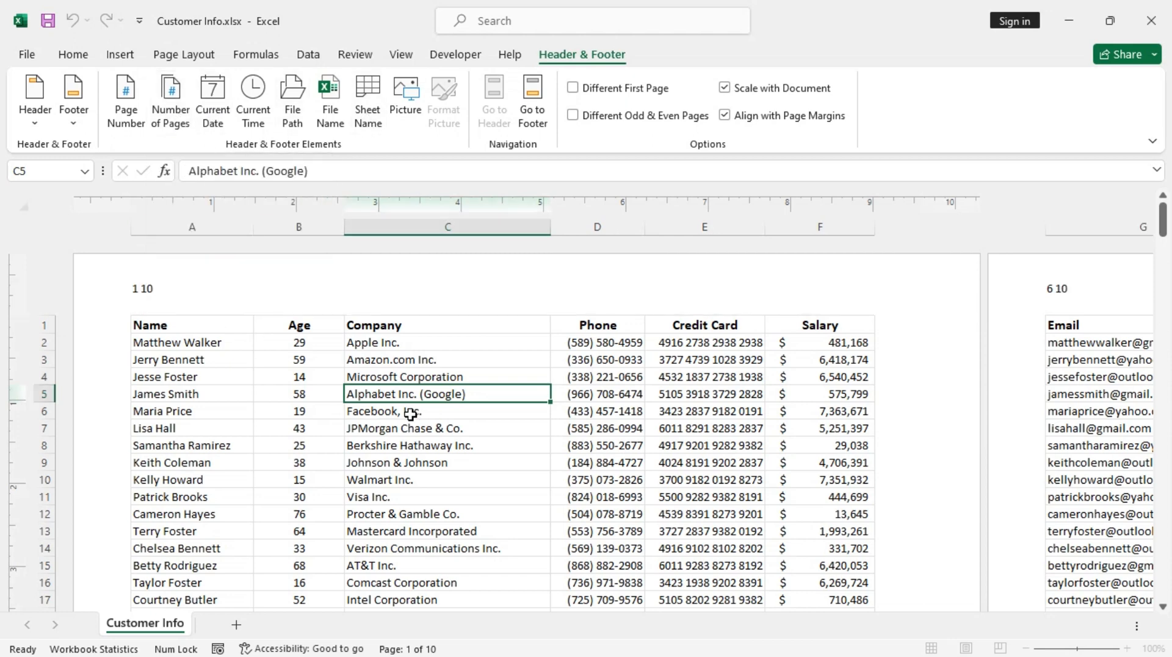
Step: Add the word "of" between the page number and the number of pages in the left header section
click(154, 297)
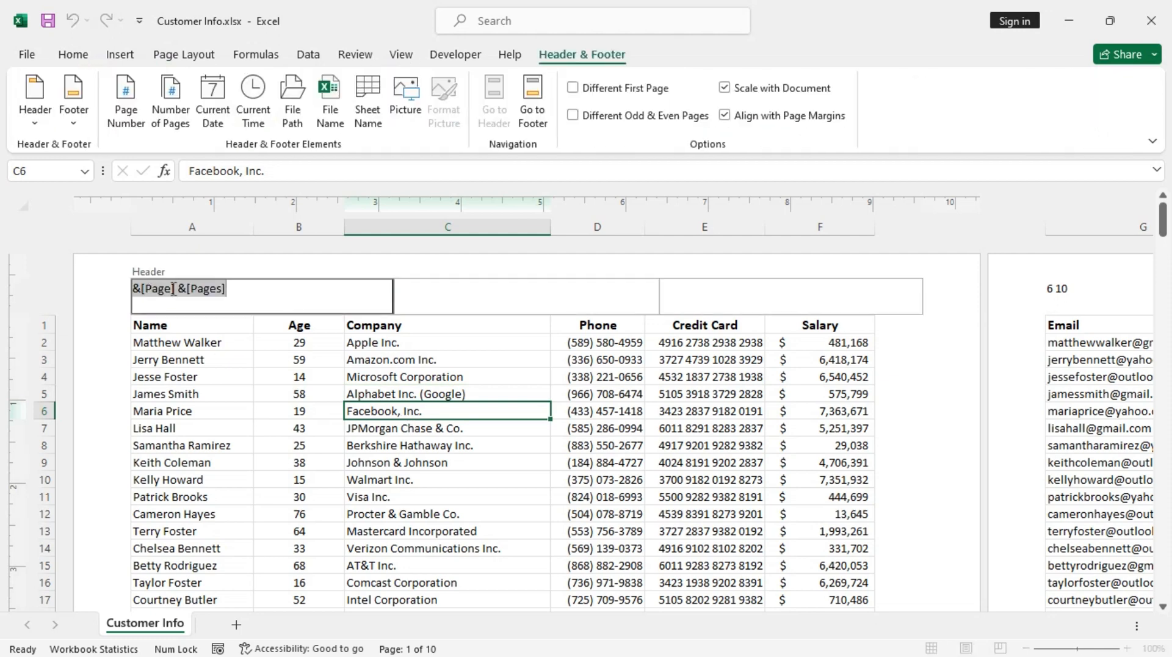
click(178, 288)
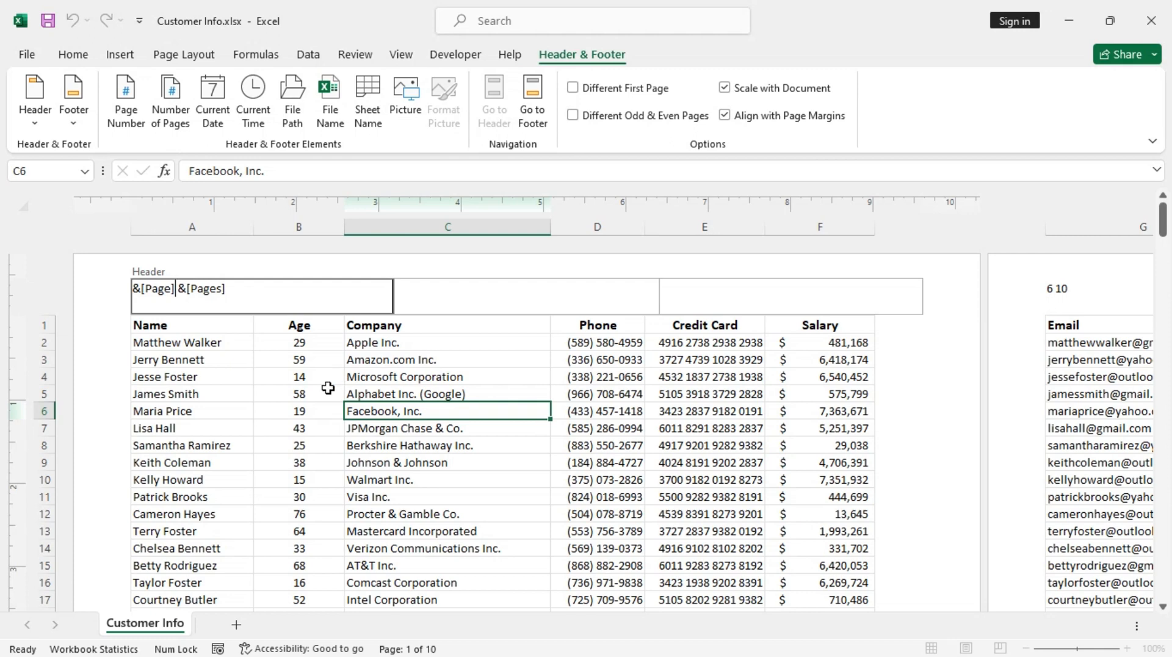
text(of)
click(276, 377)
Step: Add the word "Page" before the page number in the left header section and check the header on the following pages
click(141, 286)
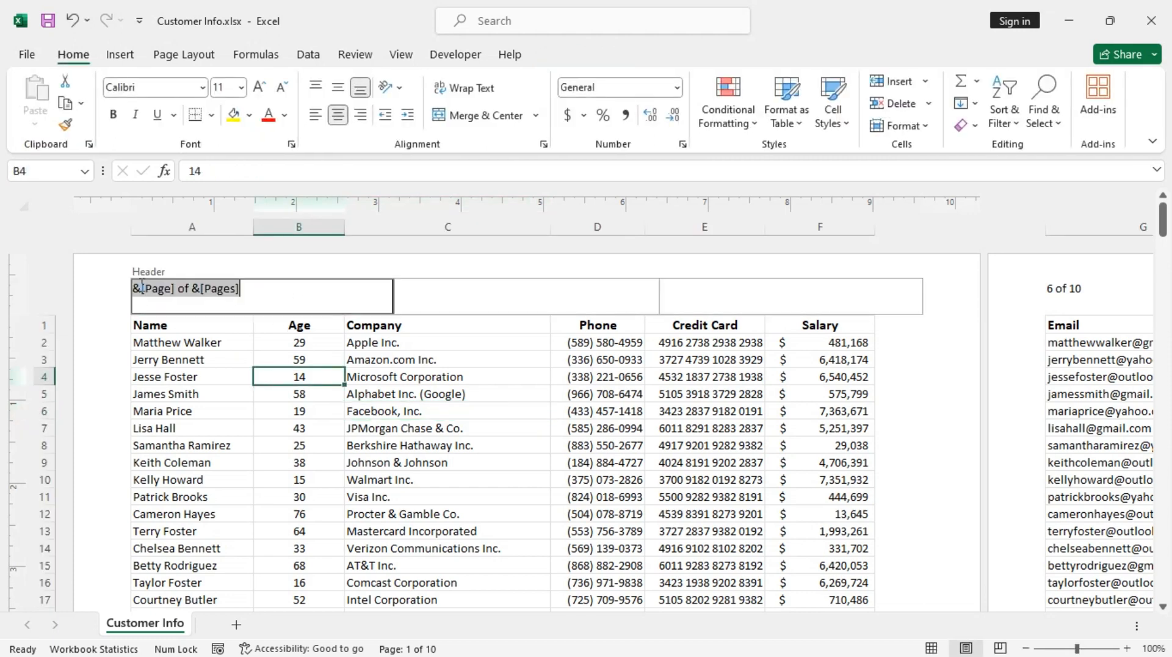
click(145, 286)
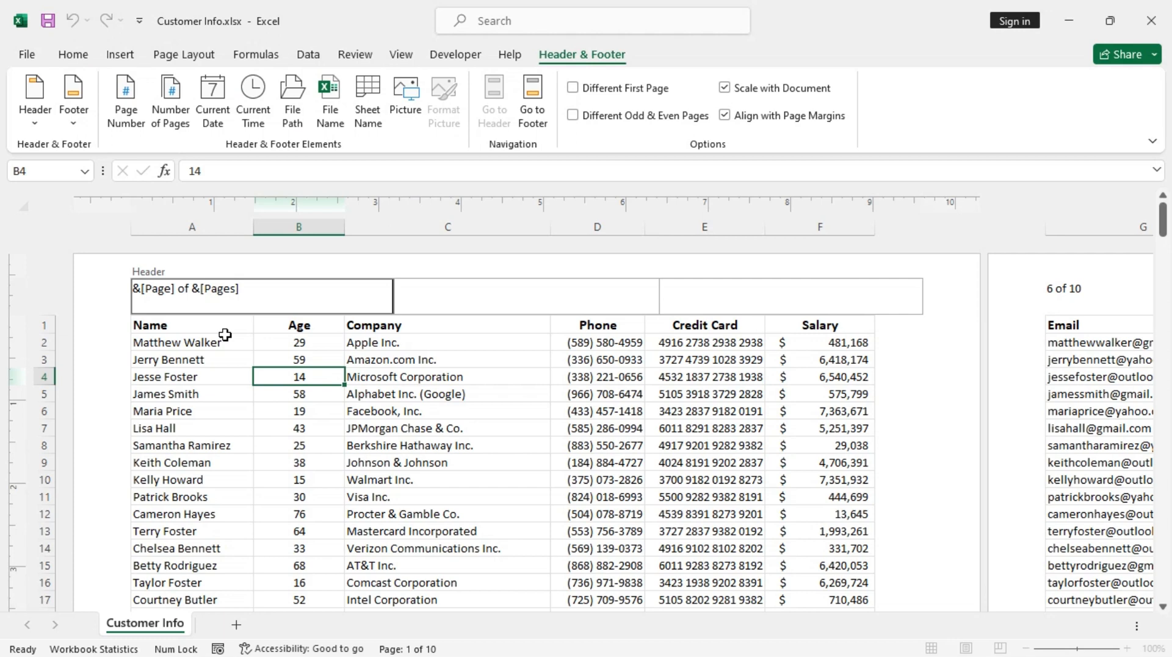
text(Page)
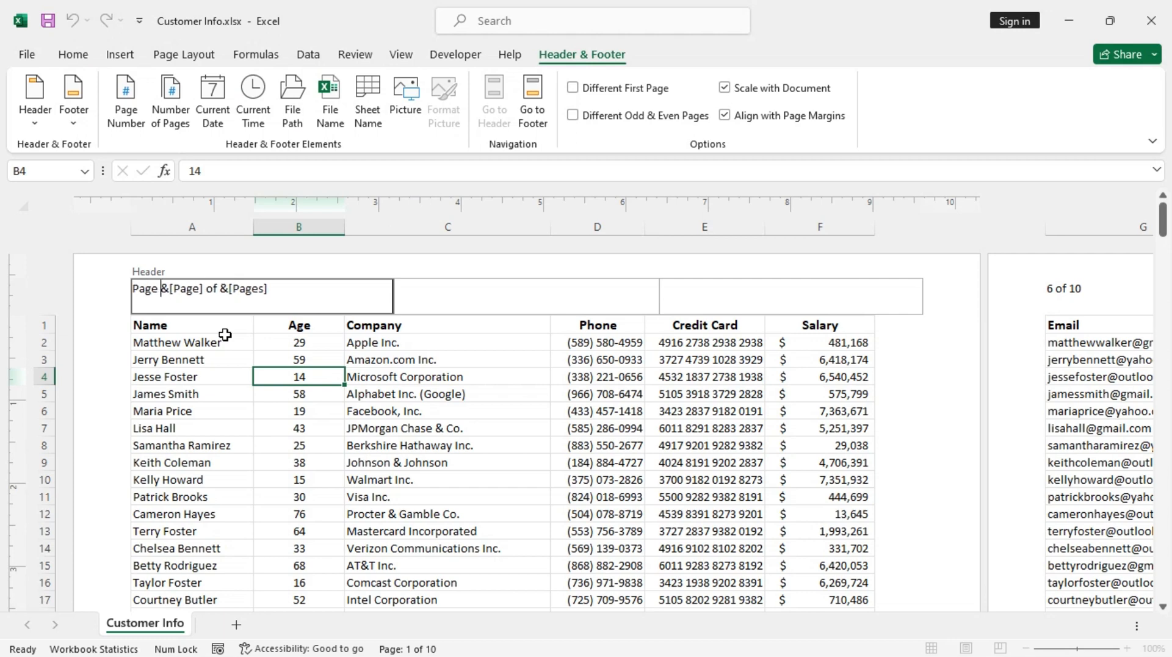
click(251, 416)
scroll(254, 309, down, 10)
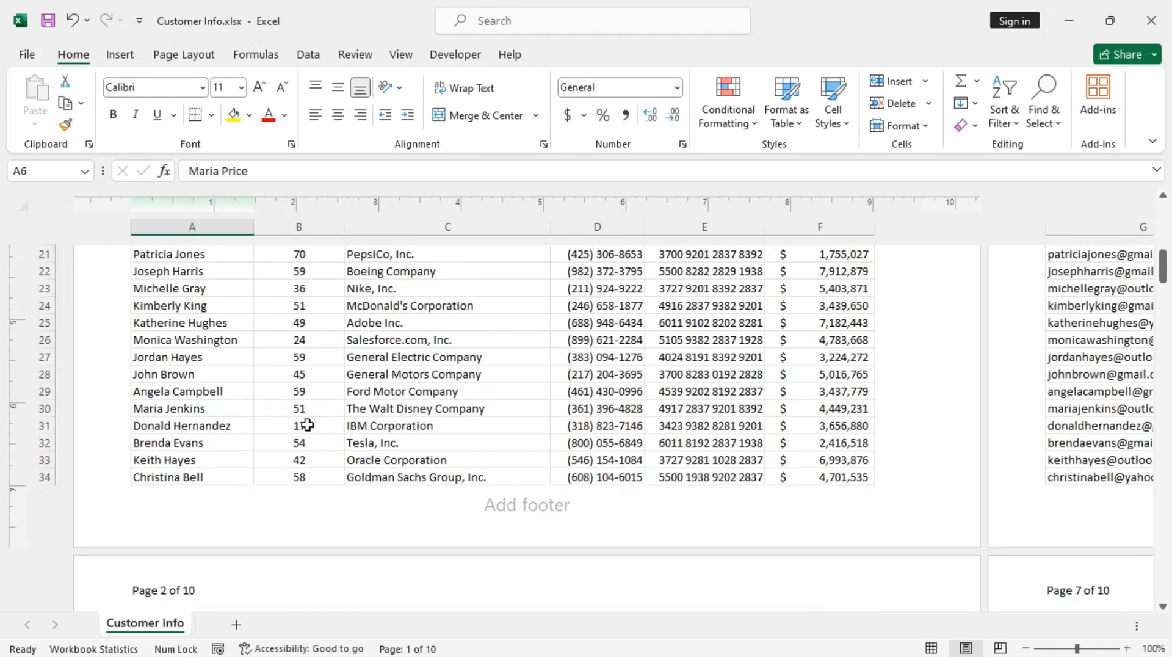
scroll(339, 512, down, 4)
scroll(340, 510, up, 15)
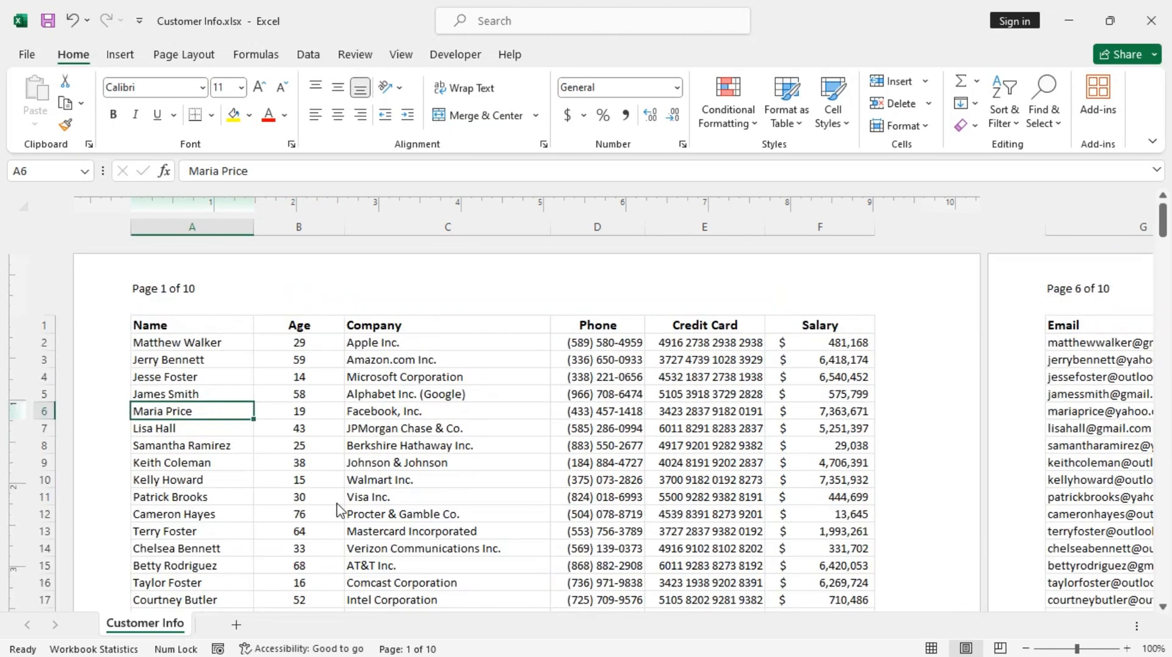
Step: Enter the title "Customer Info" in the header's center section and check that it repeats on the following pages
click(487, 292)
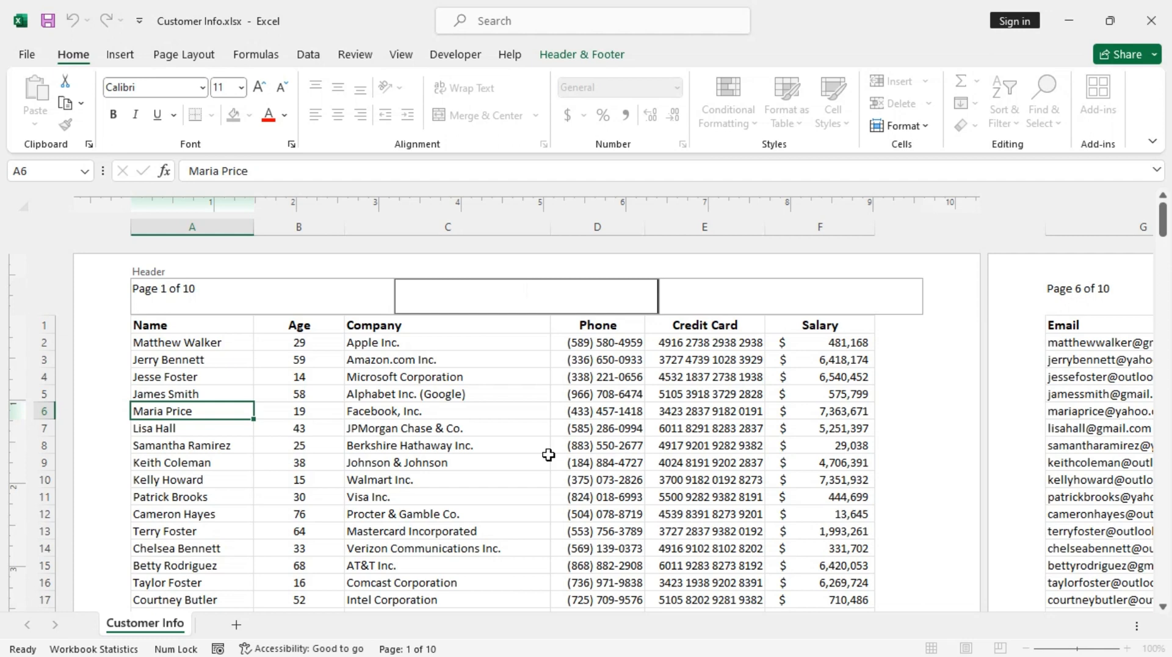
text(Customer Info)
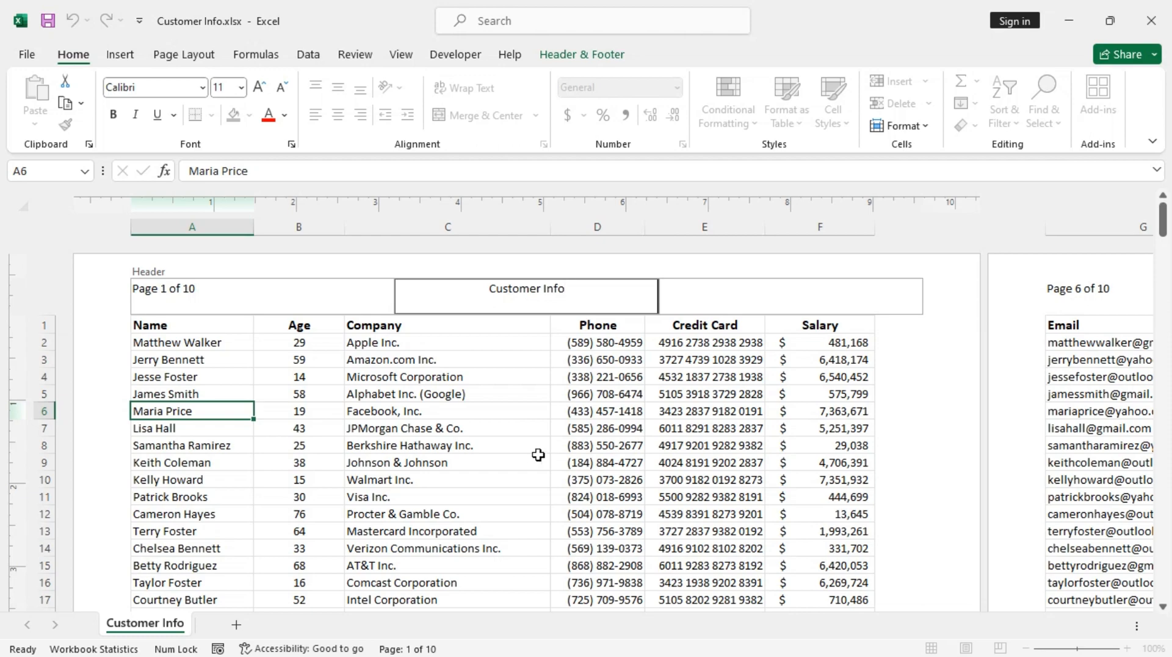
click(597, 428)
scroll(636, 421, down, 10)
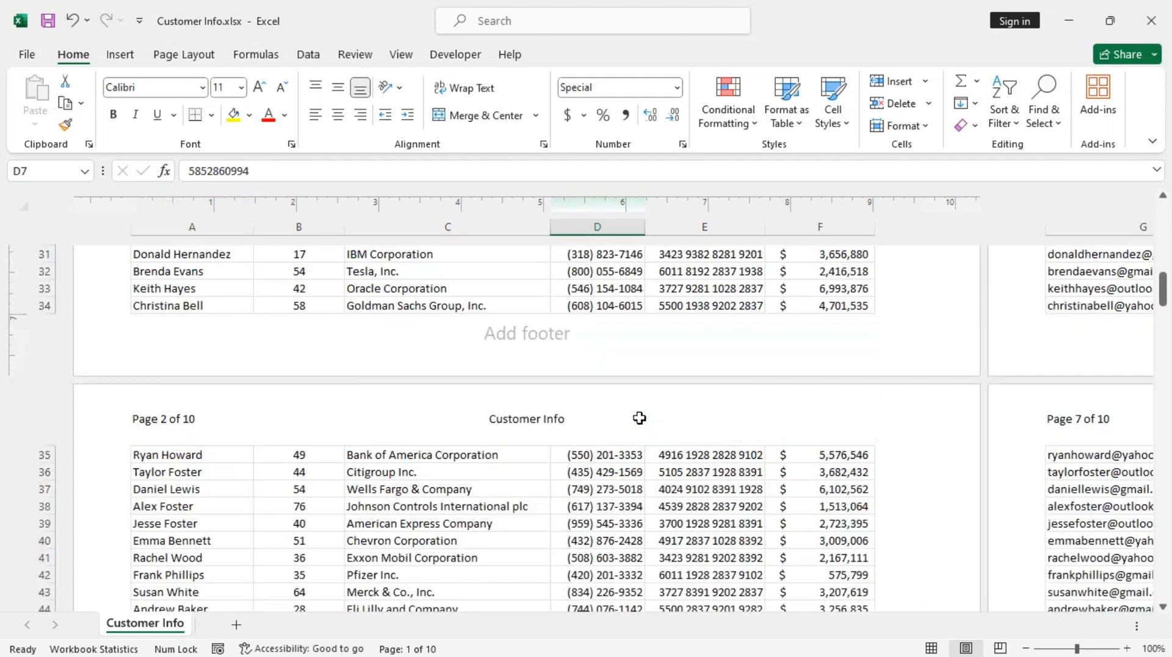
scroll(641, 434, up, 3)
scroll(614, 515, down, 10)
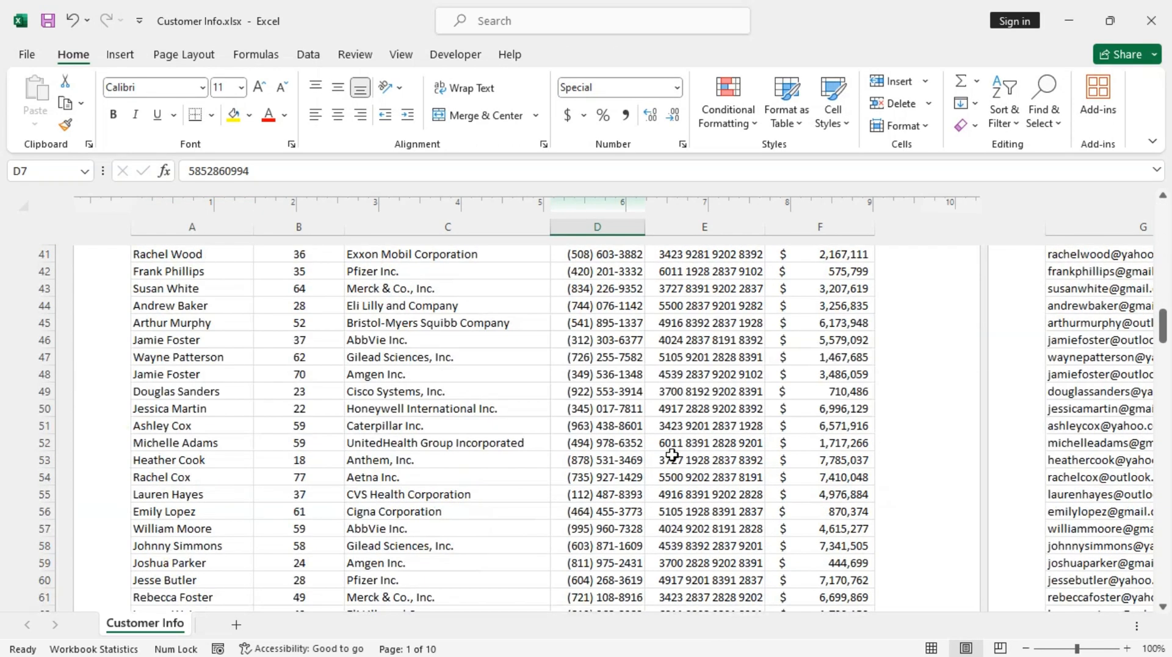
scroll(613, 515, down, 3)
scroll(607, 486, up, 15)
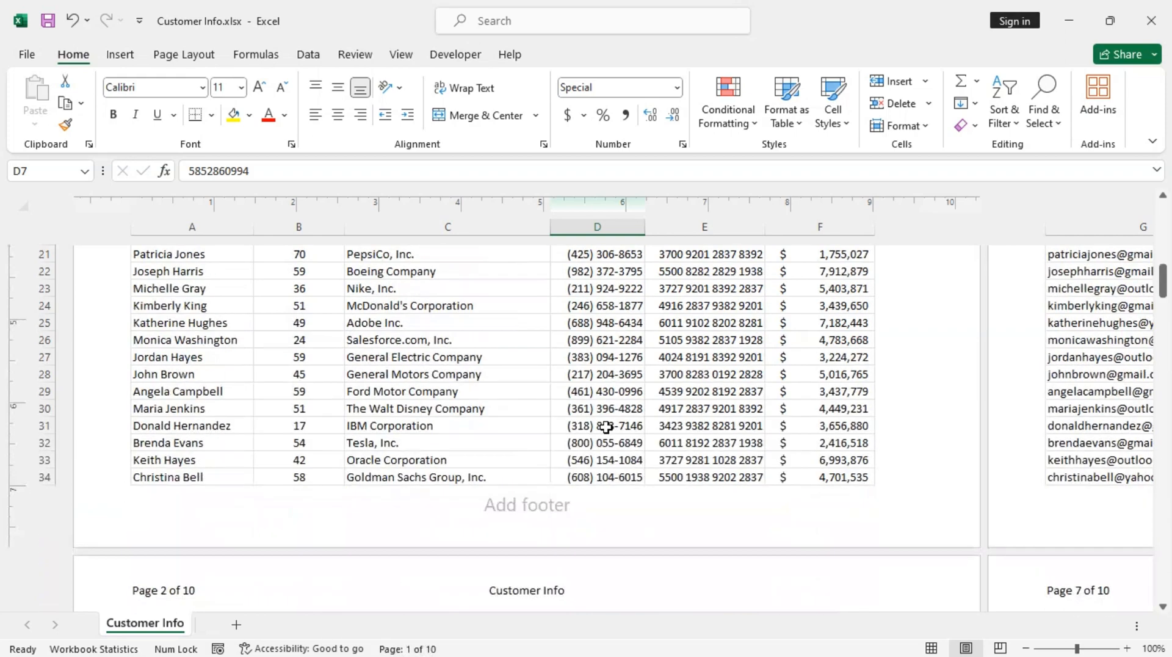
Step: Delete the "Customer Info" title from the header's center section
click(596, 293)
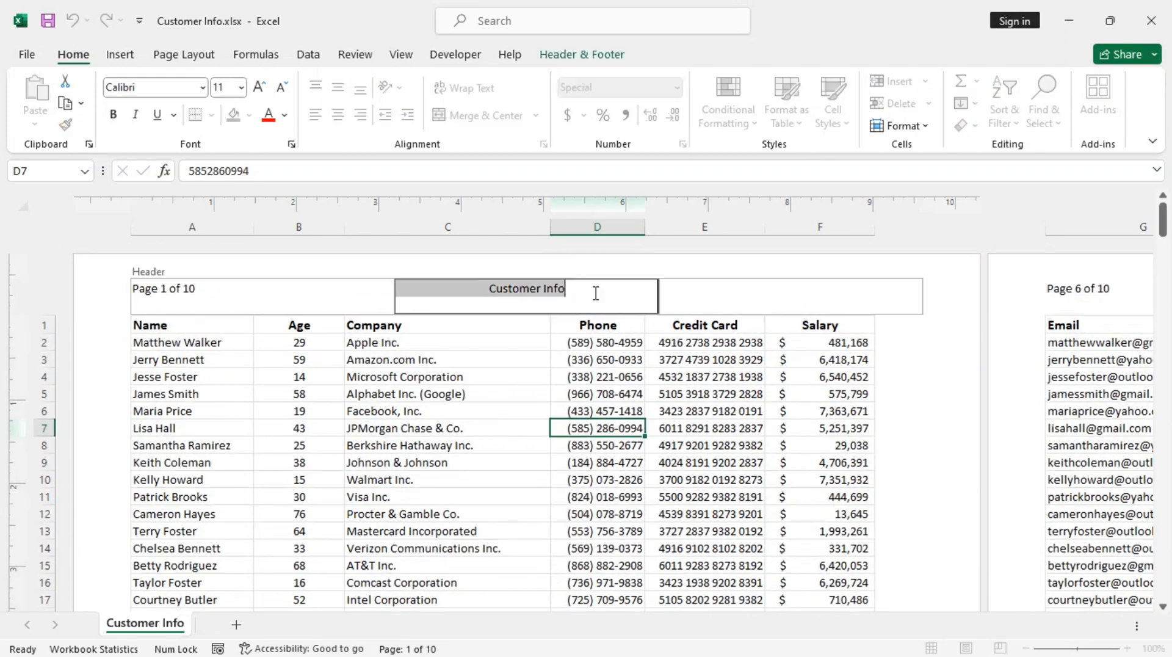
key(Delete)
click(550, 375)
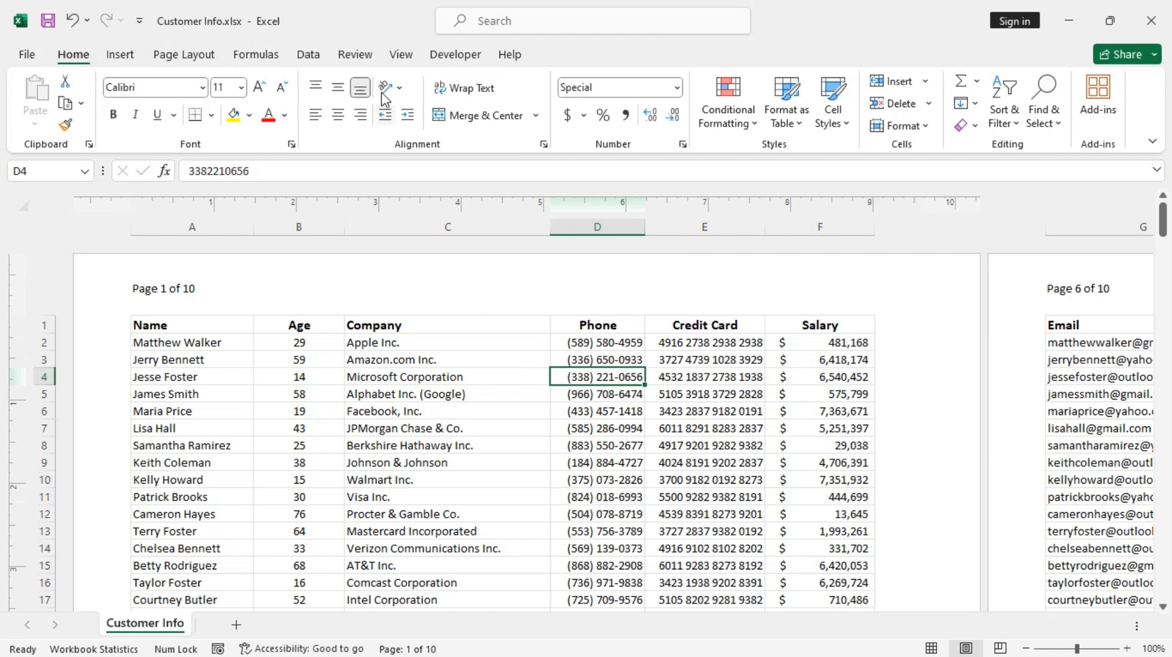
Step: Insert the picture logo.png from the Desktop folder into the header's center section
click(557, 302)
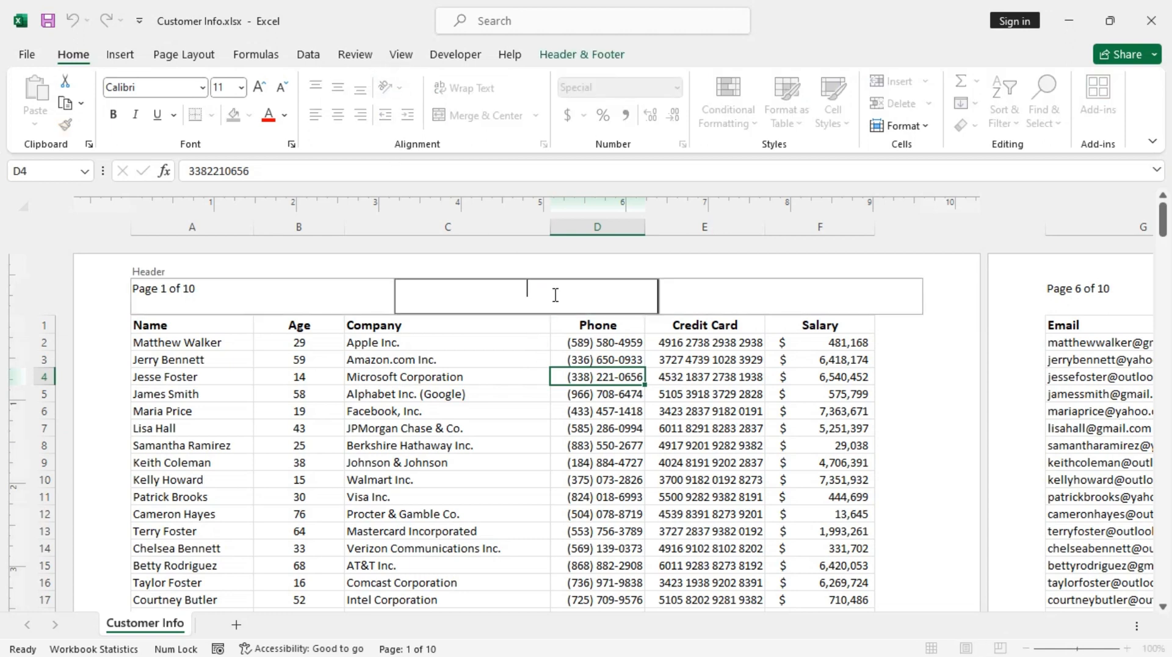
click(564, 59)
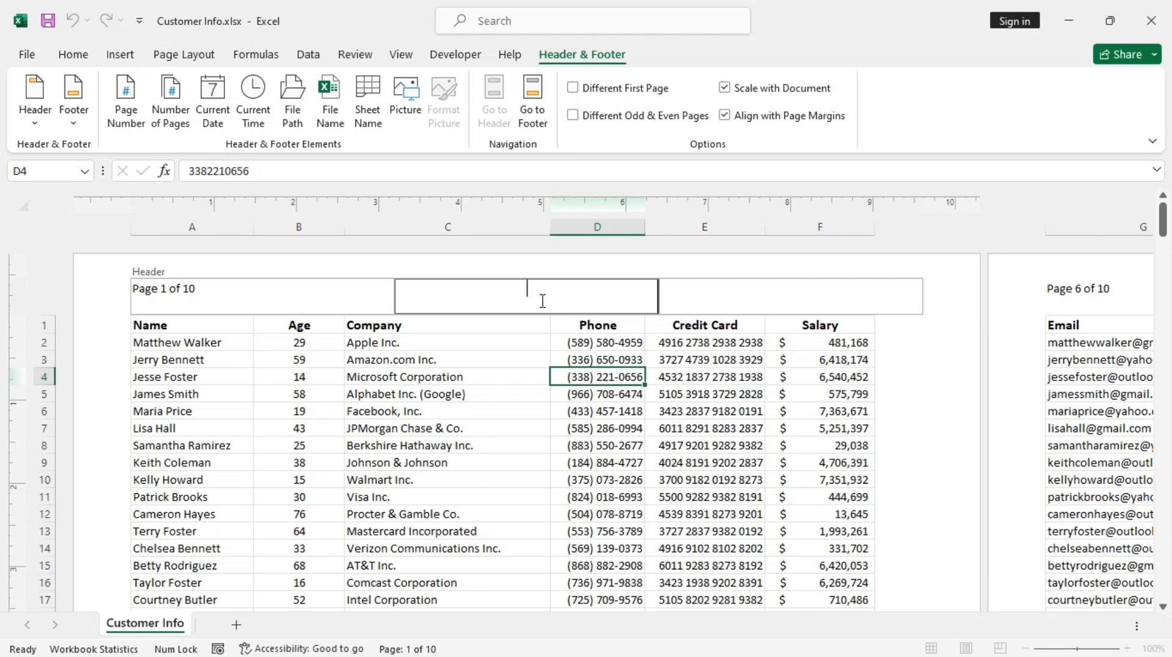
click(407, 114)
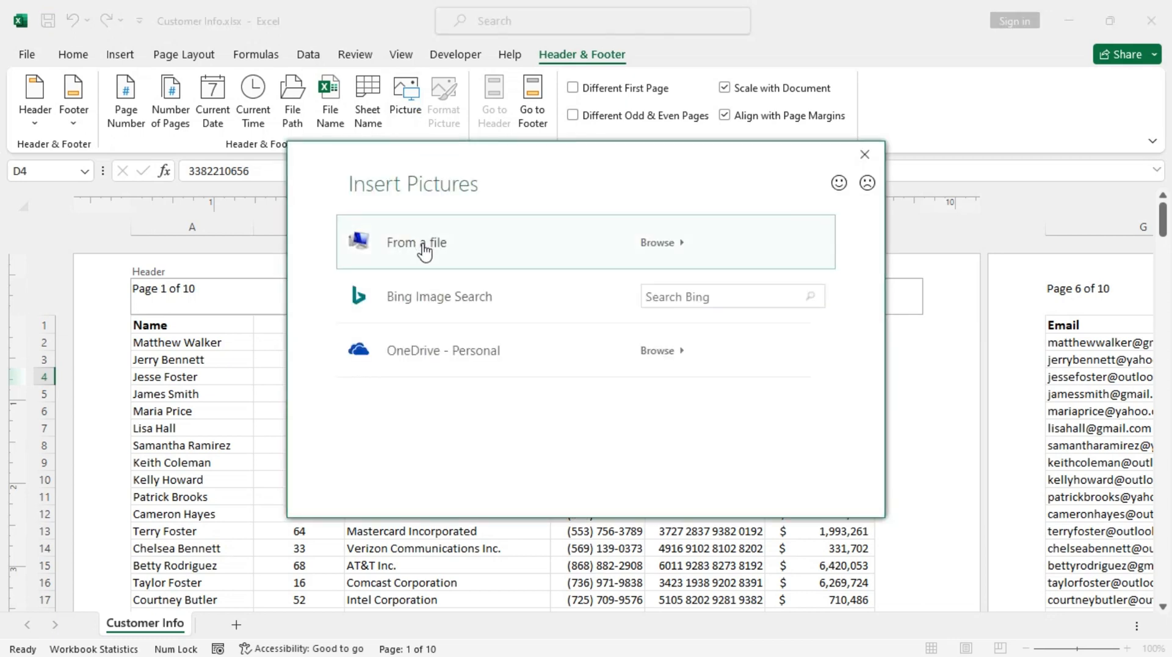
click(423, 248)
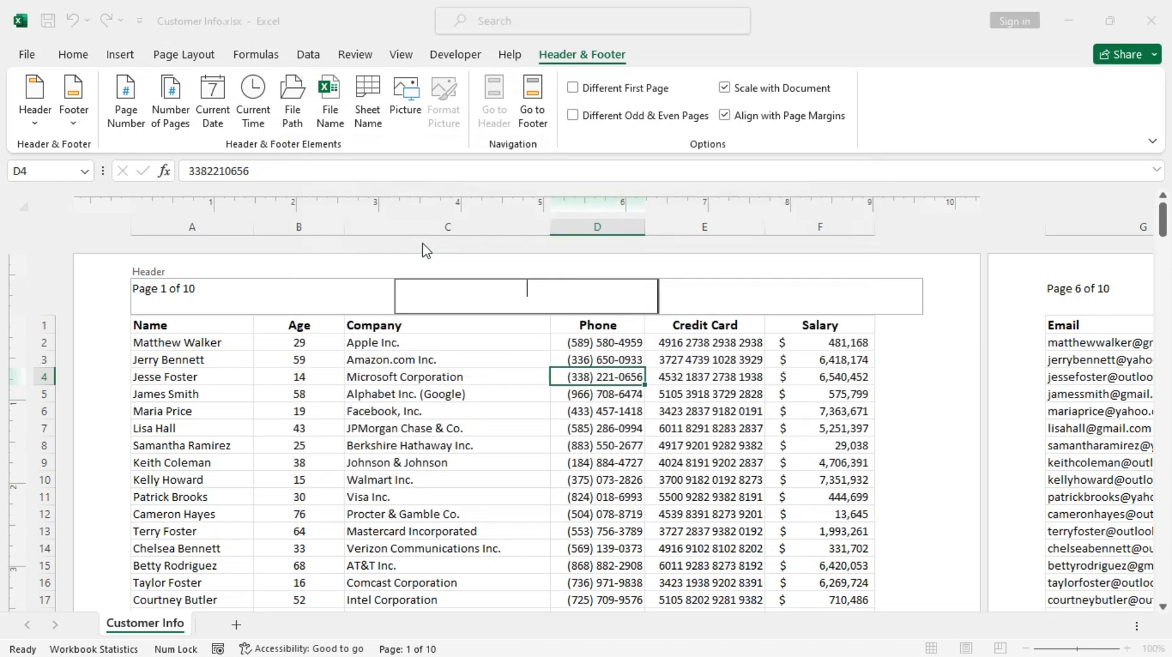
click(83, 168)
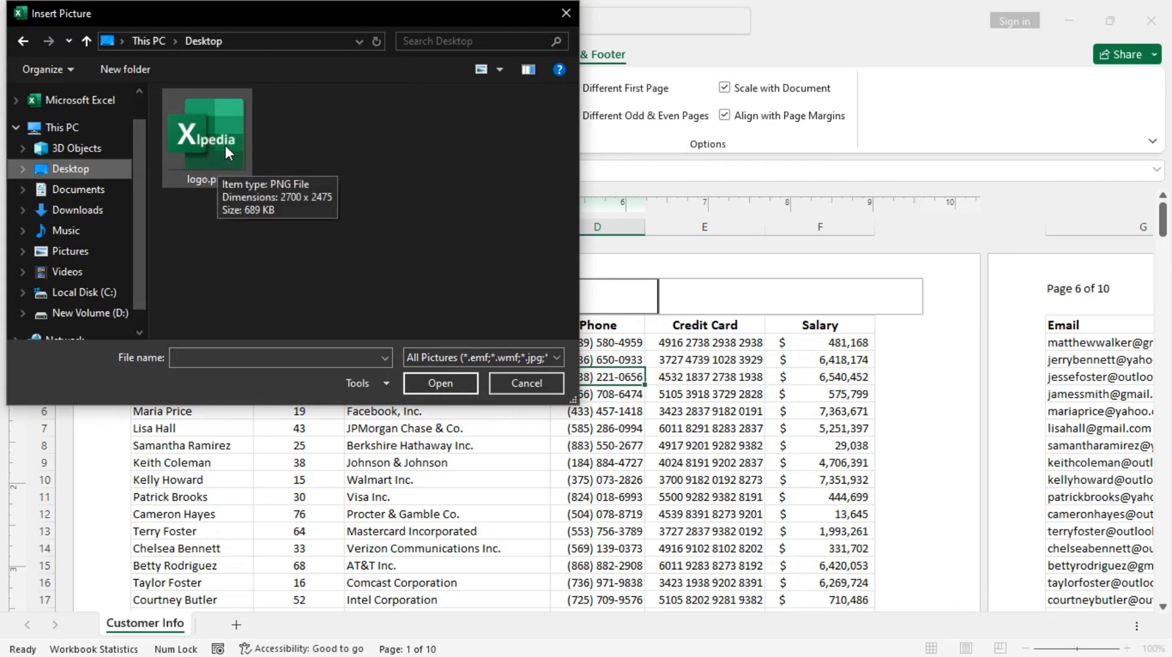
click(225, 145)
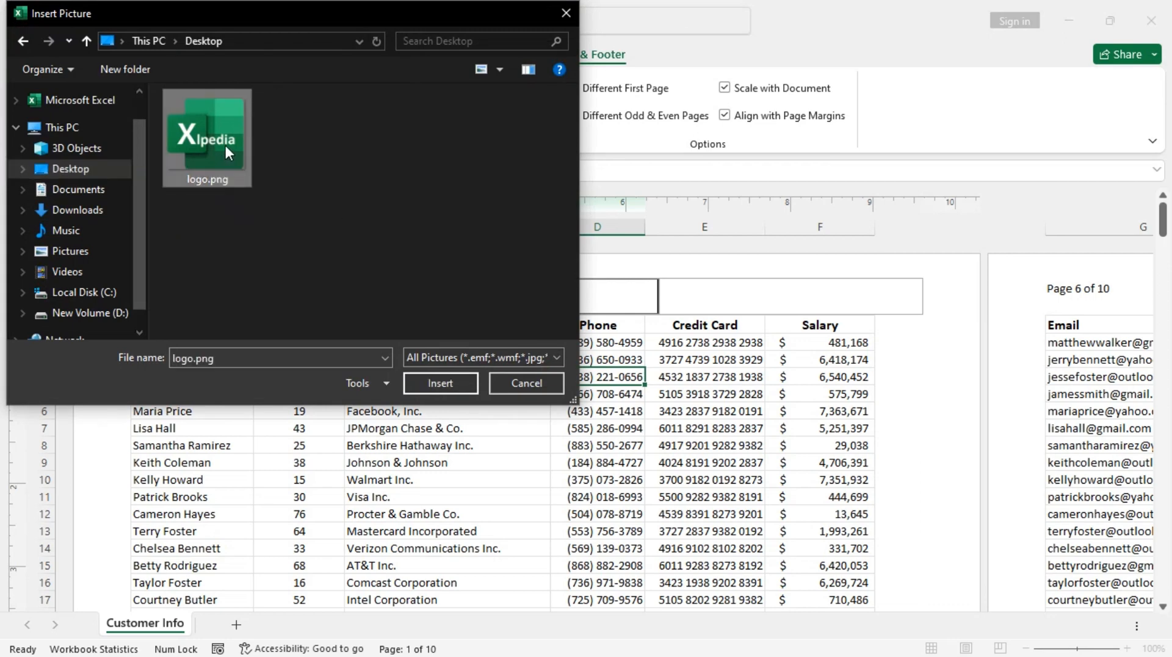
click(435, 385)
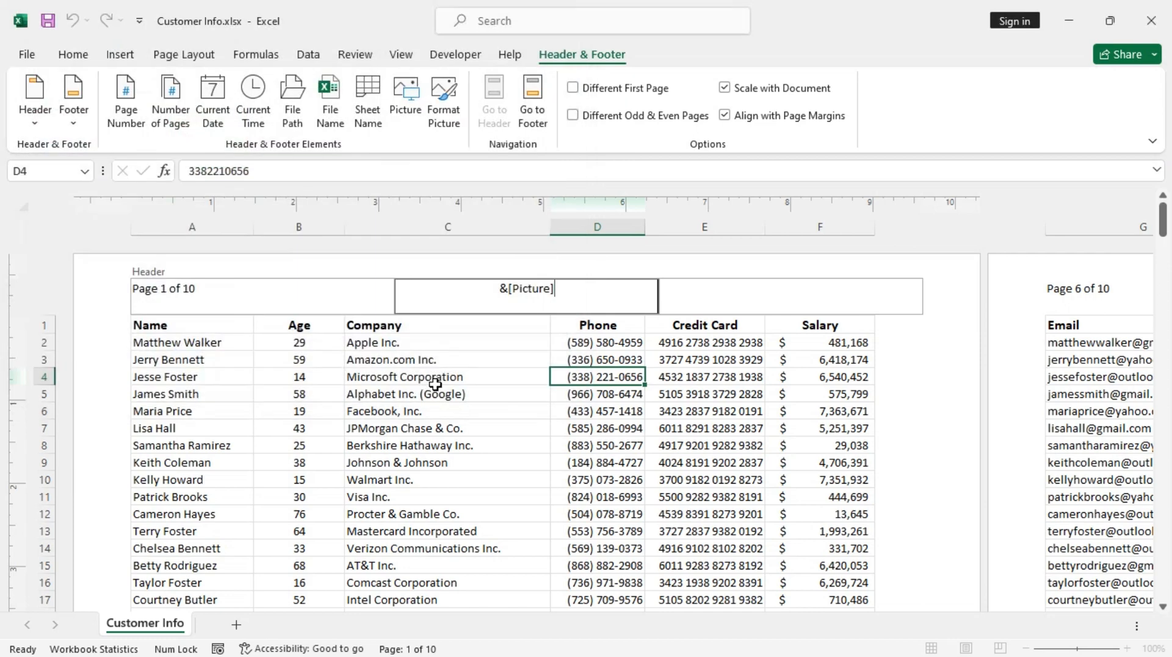
Step: Scale the header logo down to 1.9% height and 2% width, 0.52" by 0.57", and leave the header to view it
click(445, 120)
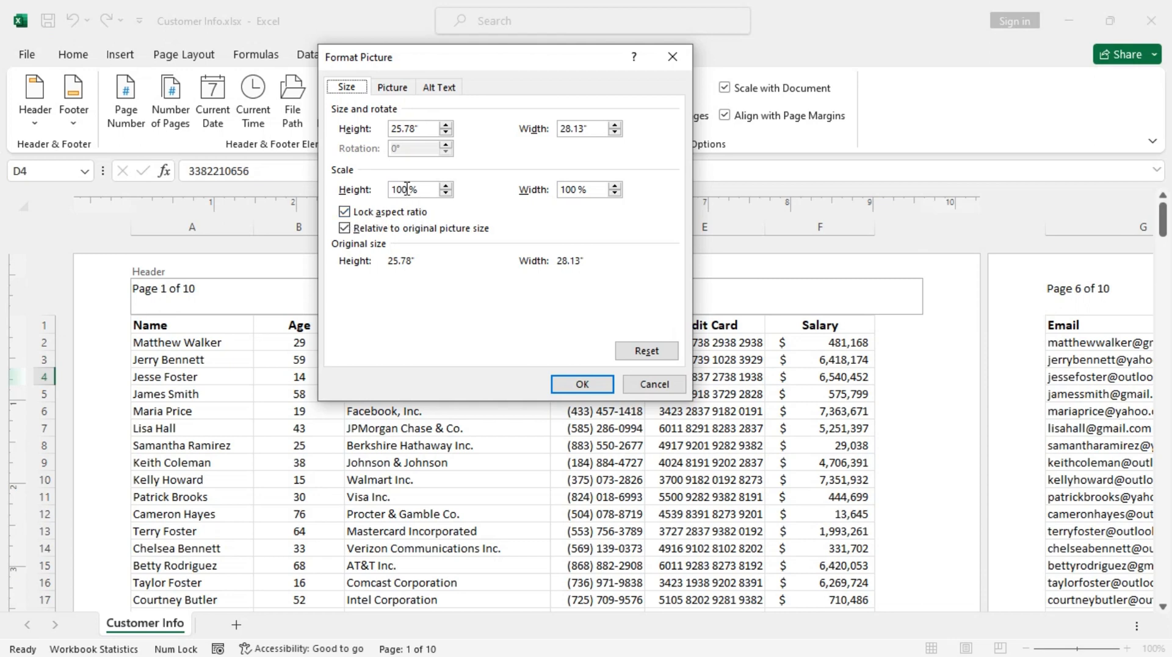
drag(407, 190, 395, 188)
text(1)
click(577, 385)
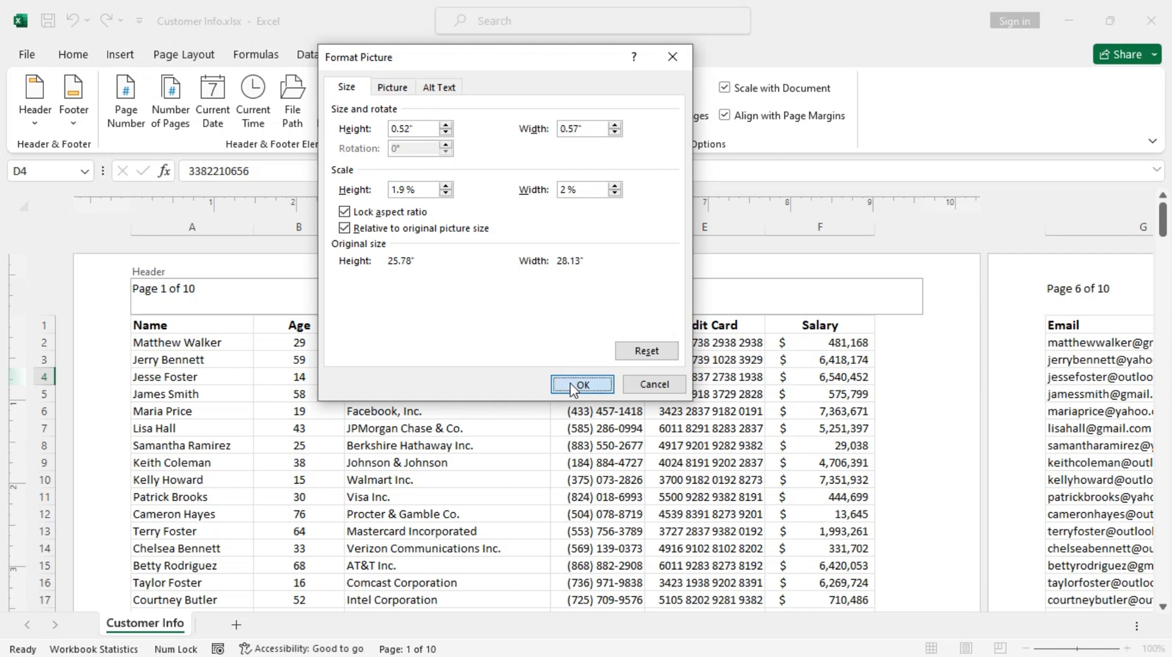
click(375, 440)
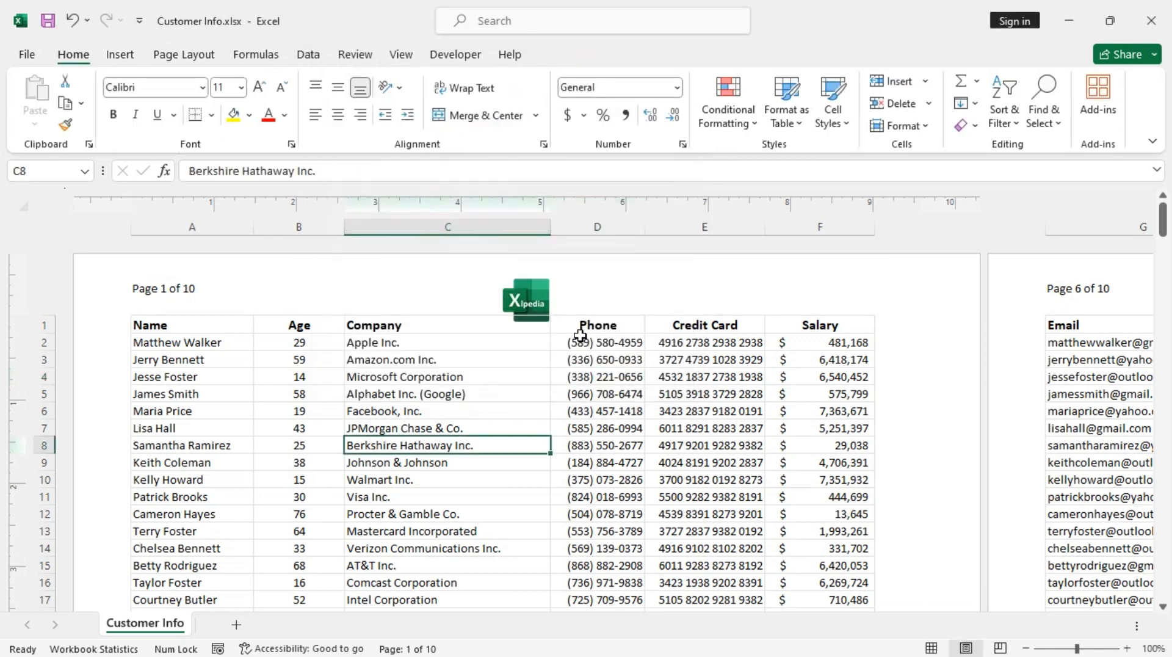
Step: Set the header logo's image color to Washout and leave the header to view it
click(568, 299)
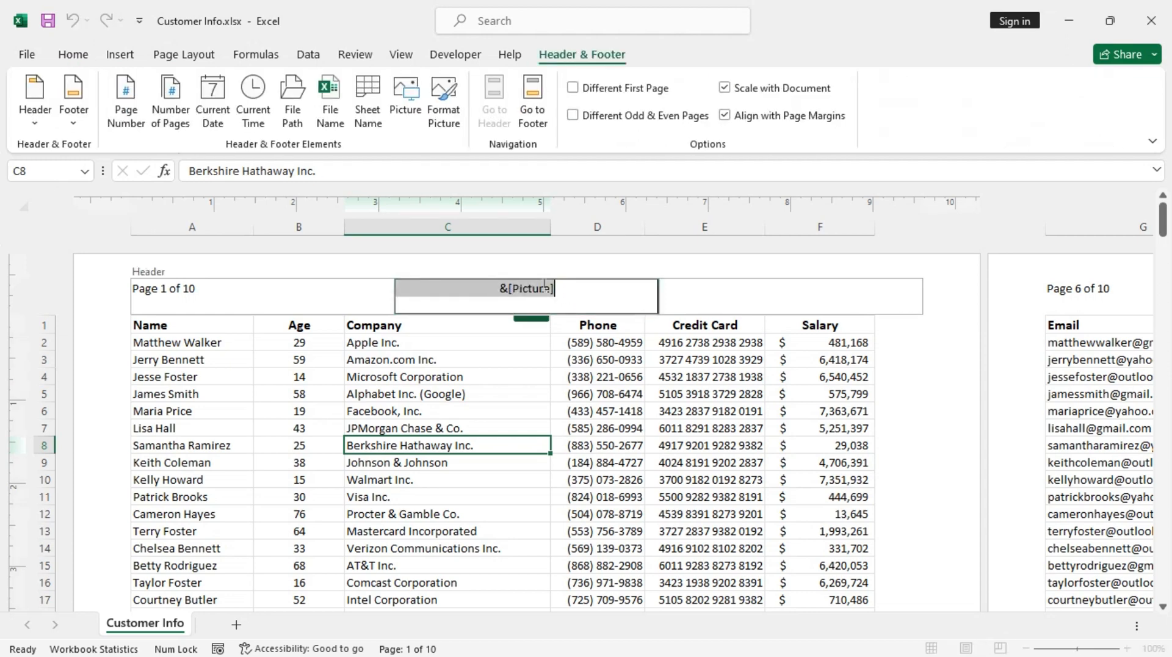
click(444, 110)
click(392, 87)
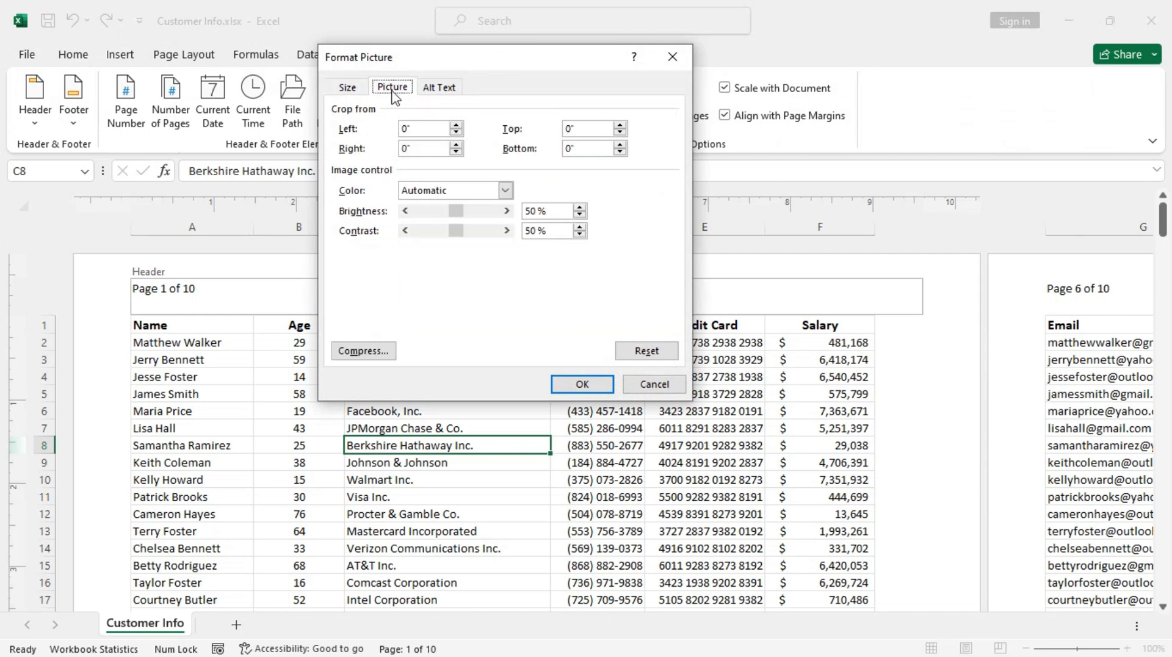
click(506, 191)
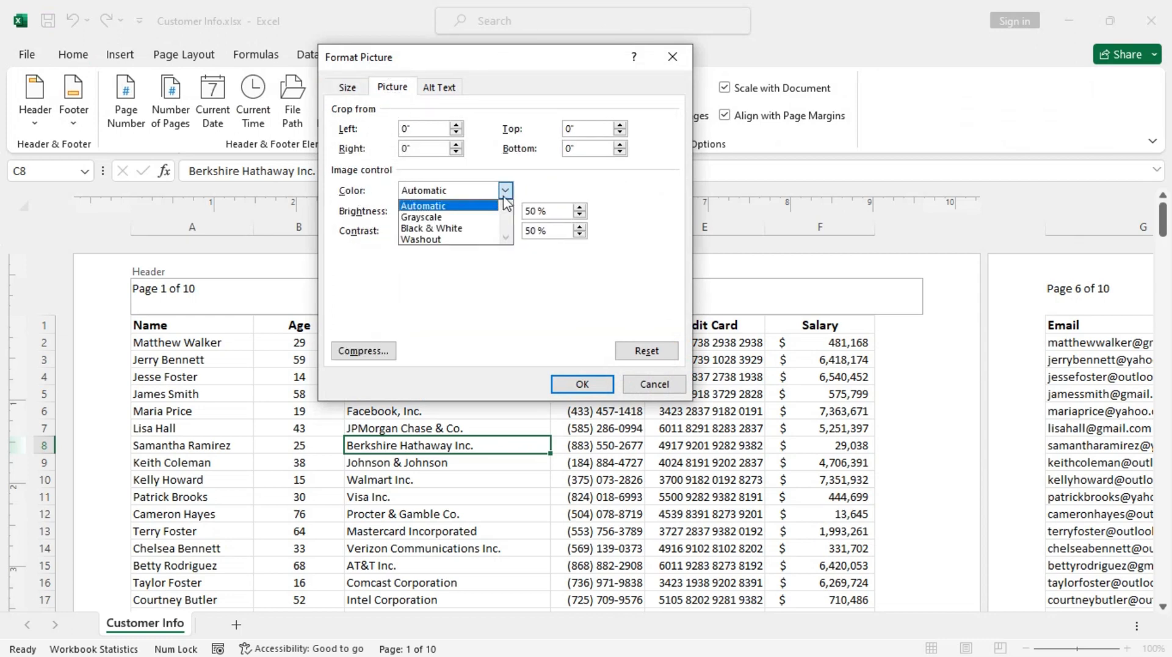
click(472, 239)
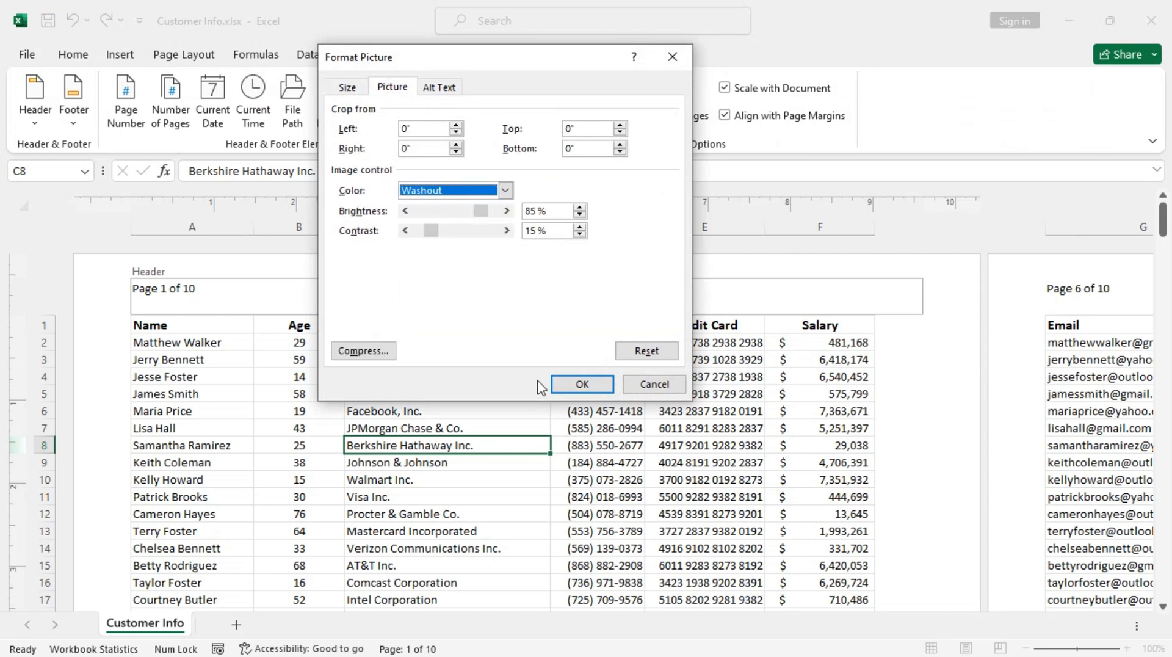
click(582, 384)
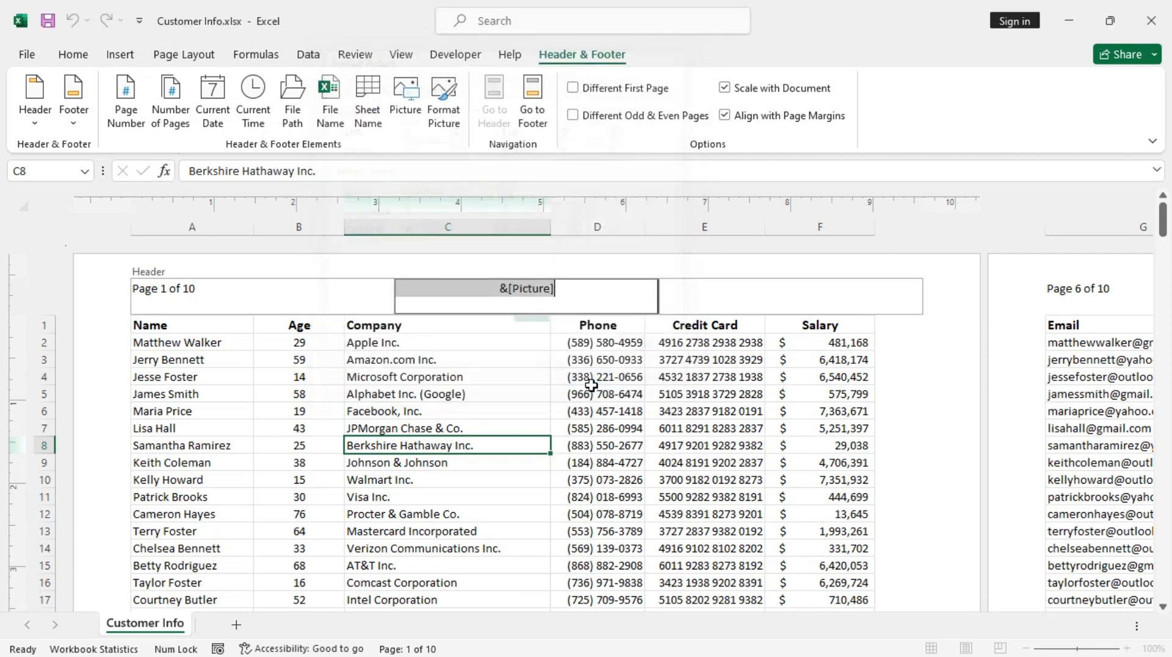
click(416, 397)
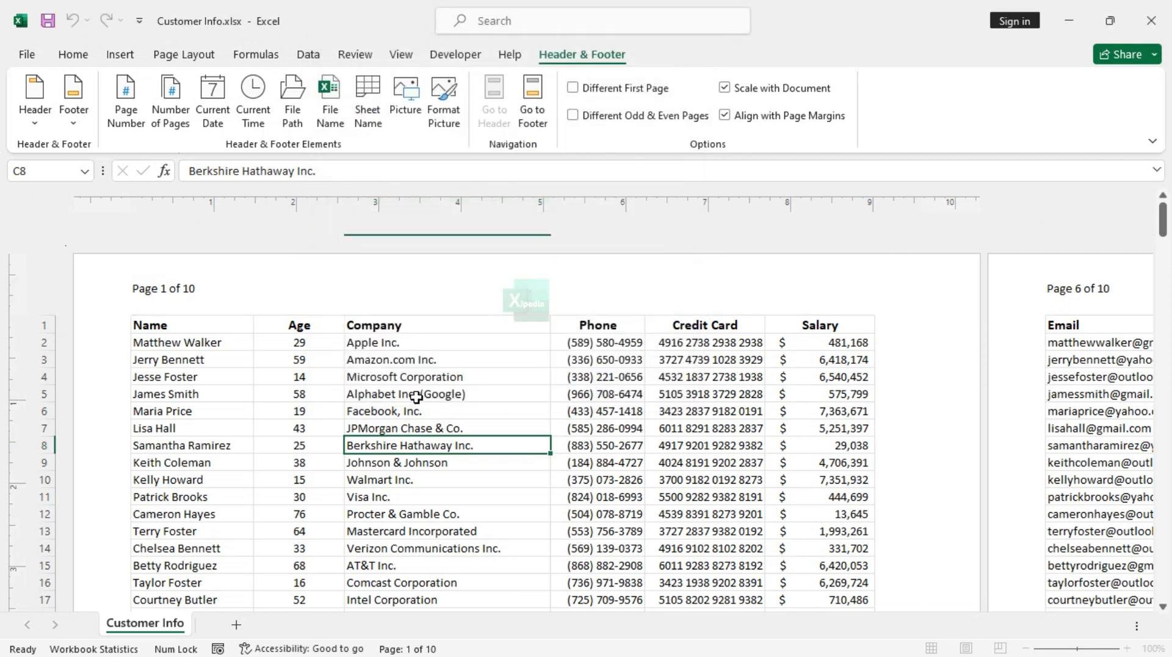
Step: Set the header logo's image color back to Automatic and leave the header to view it
click(559, 292)
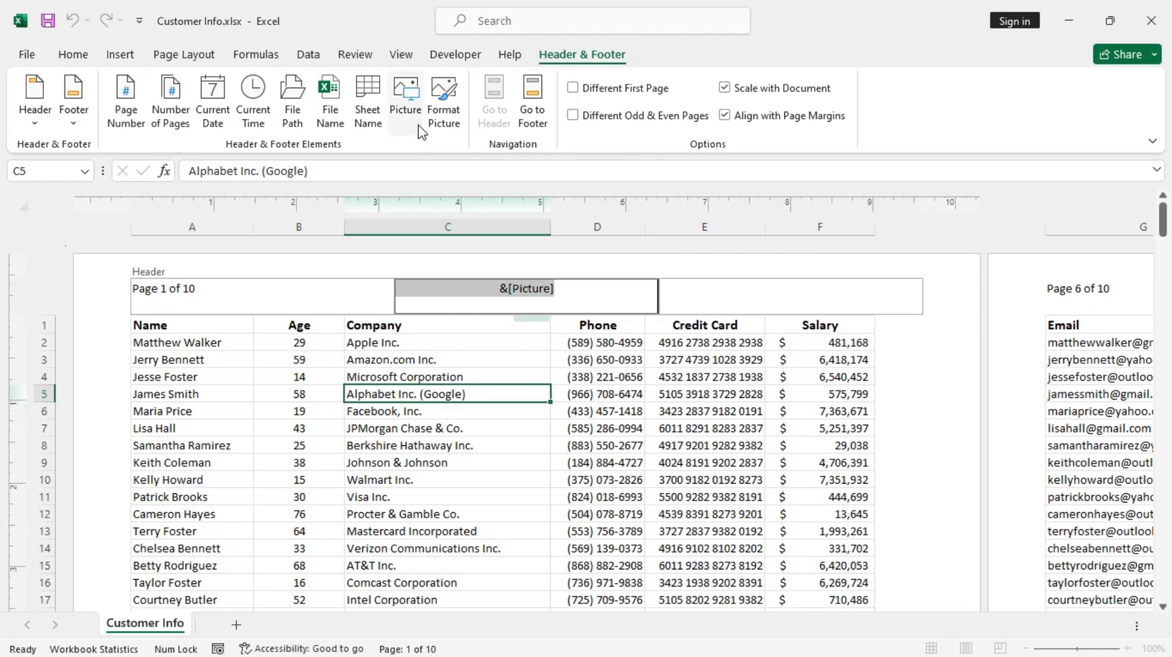
click(444, 107)
click(391, 88)
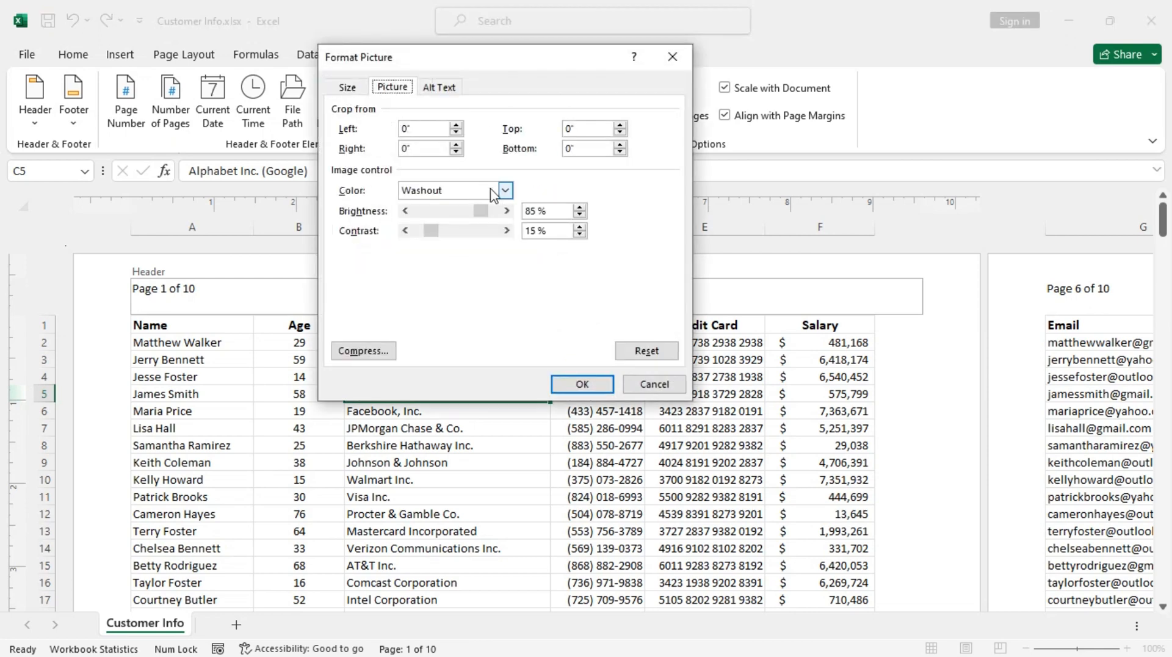
click(506, 190)
click(458, 208)
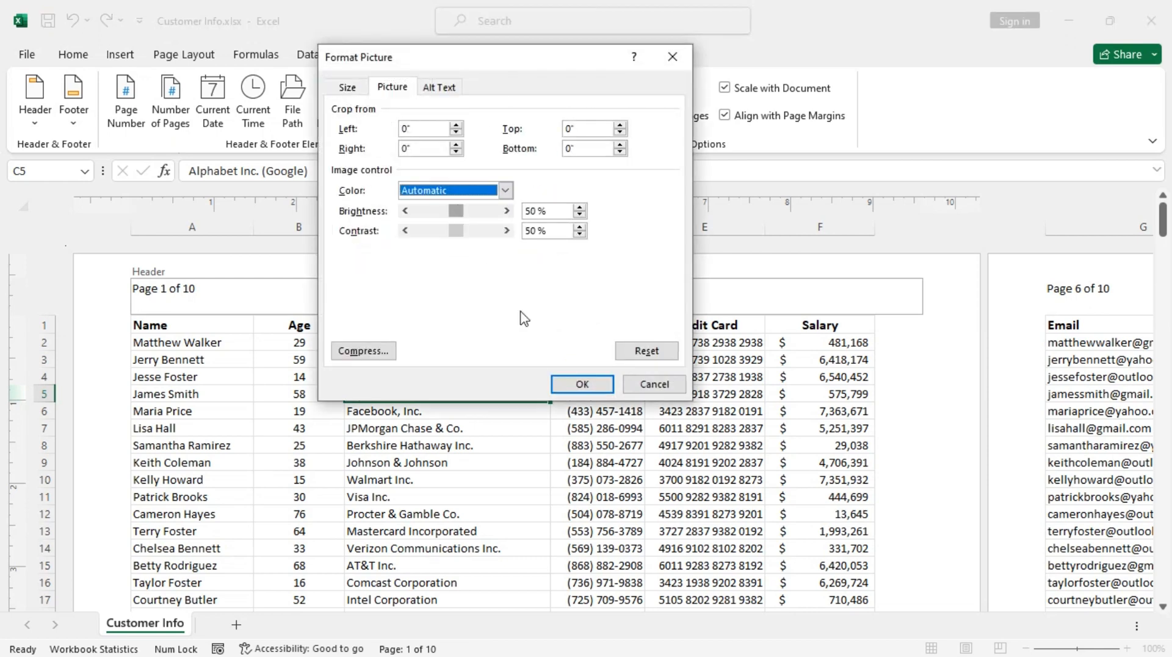
click(580, 383)
click(635, 410)
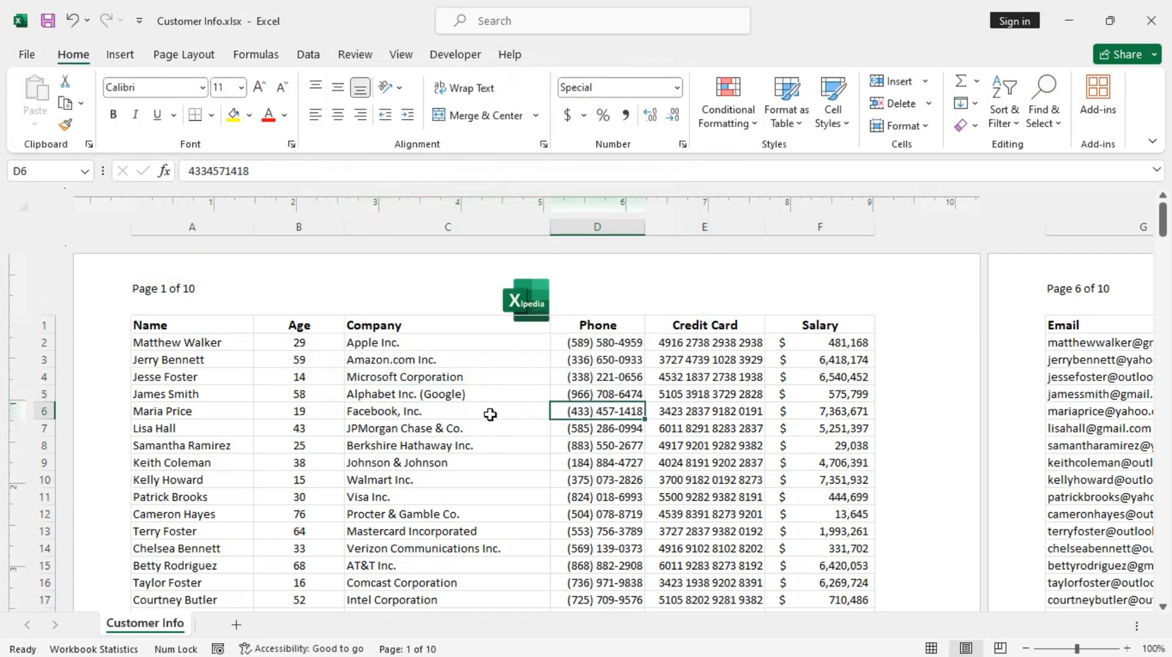
Step: Delete the logo picture from the header's center section and leave the header
click(568, 300)
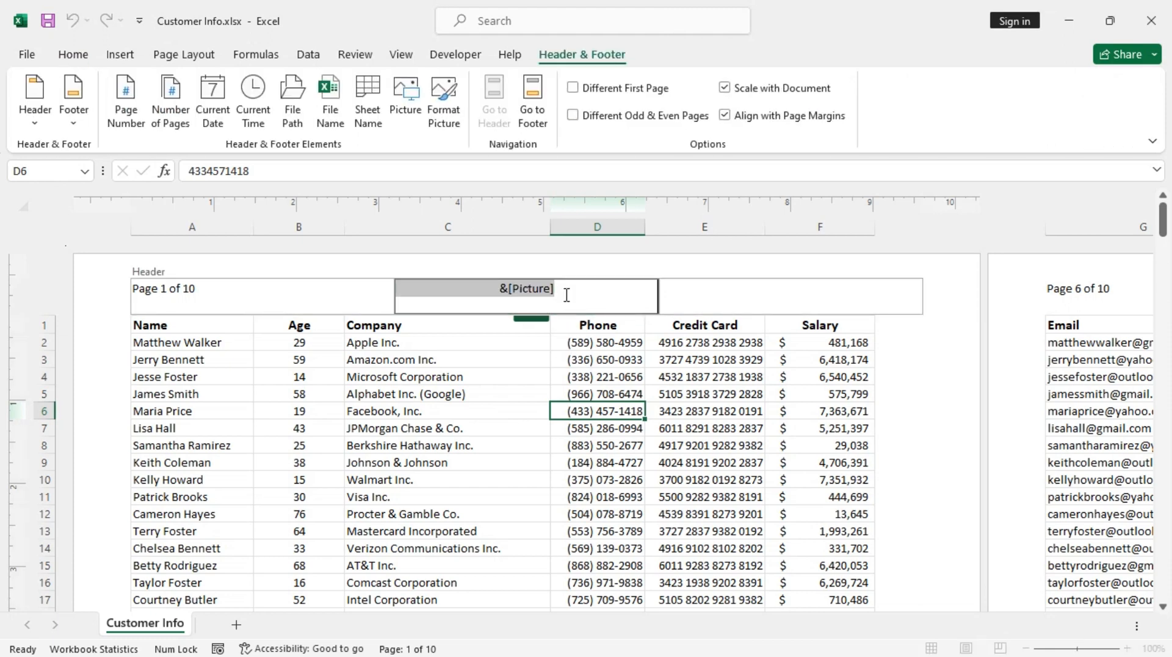
key(Delete)
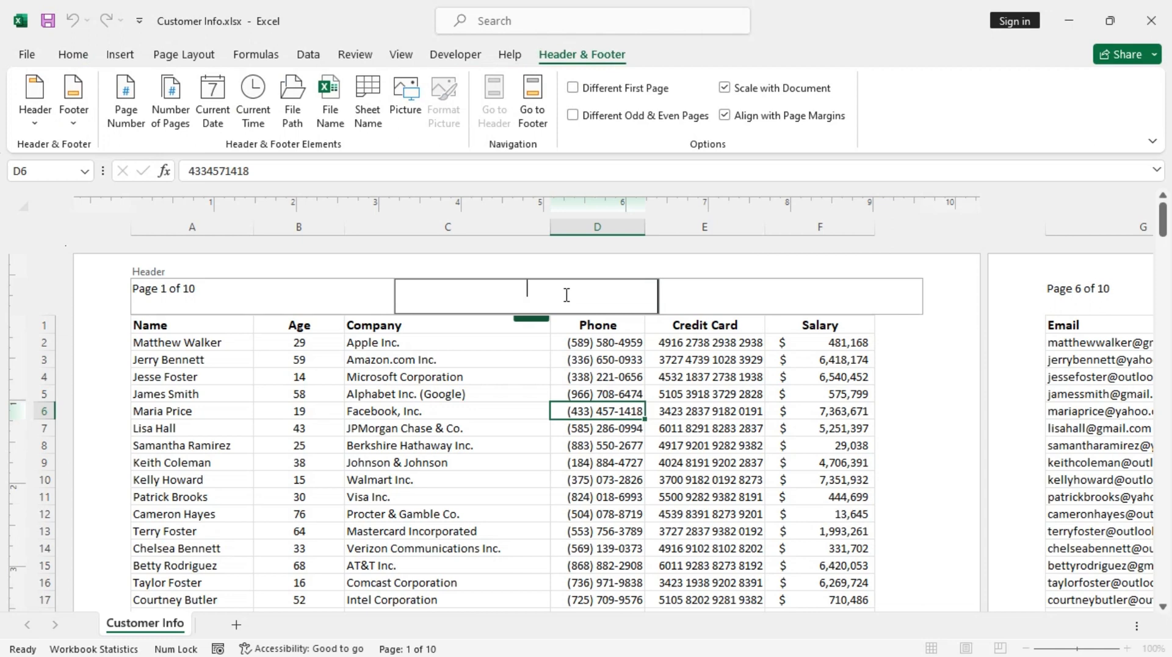
click(449, 396)
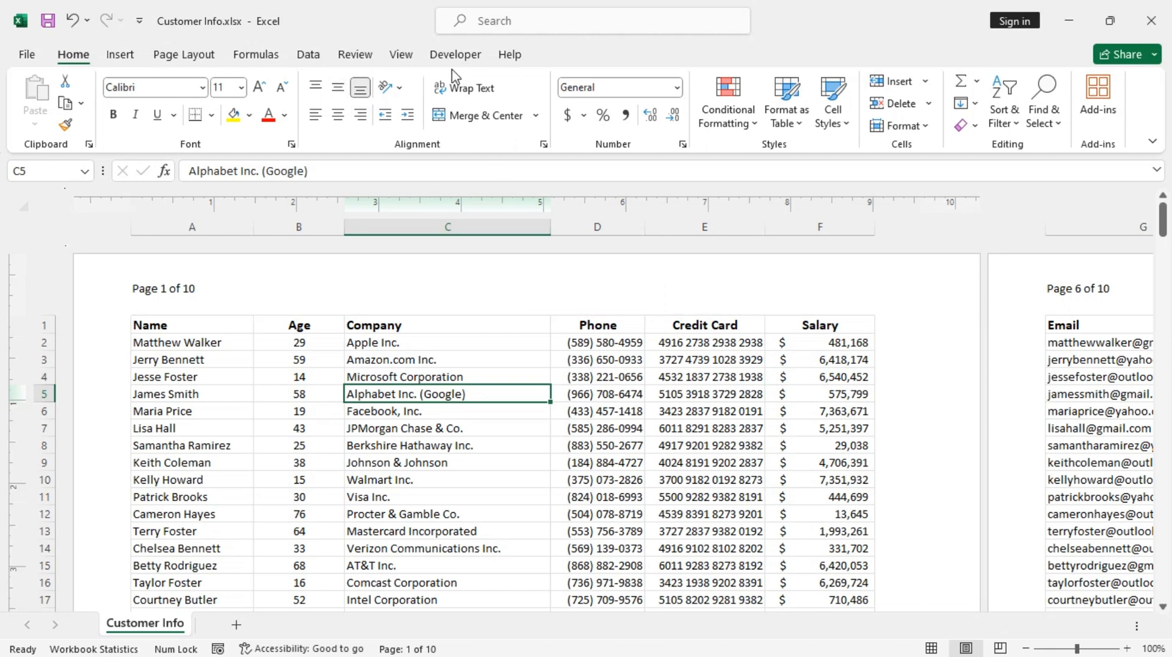
Step: Insert WordArt reading "subscribe to xlpedia" in the black fill, white outline, blue hard shadow style, and rotate it diagonally so the text rises to the right
click(122, 58)
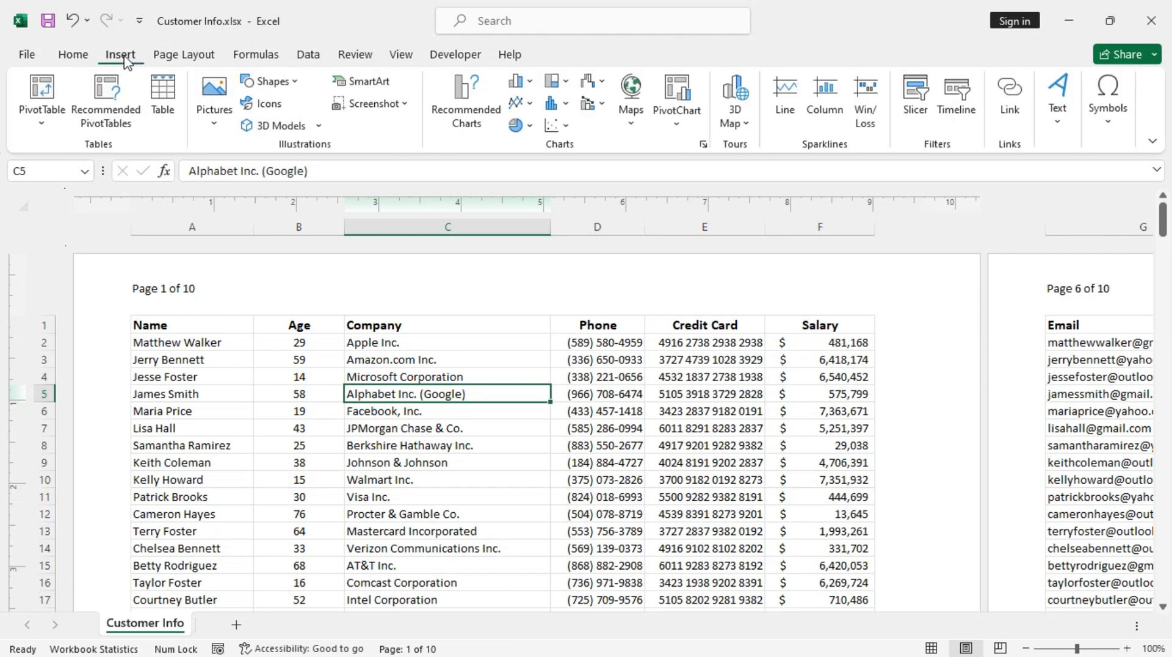
click(1056, 121)
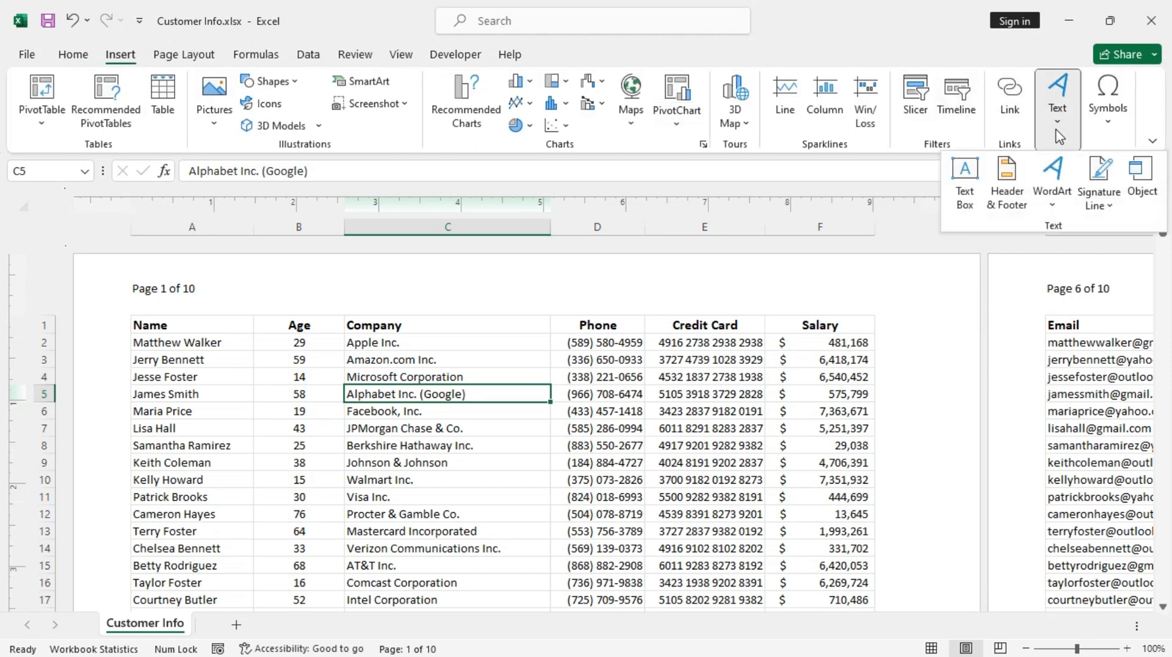
click(1051, 208)
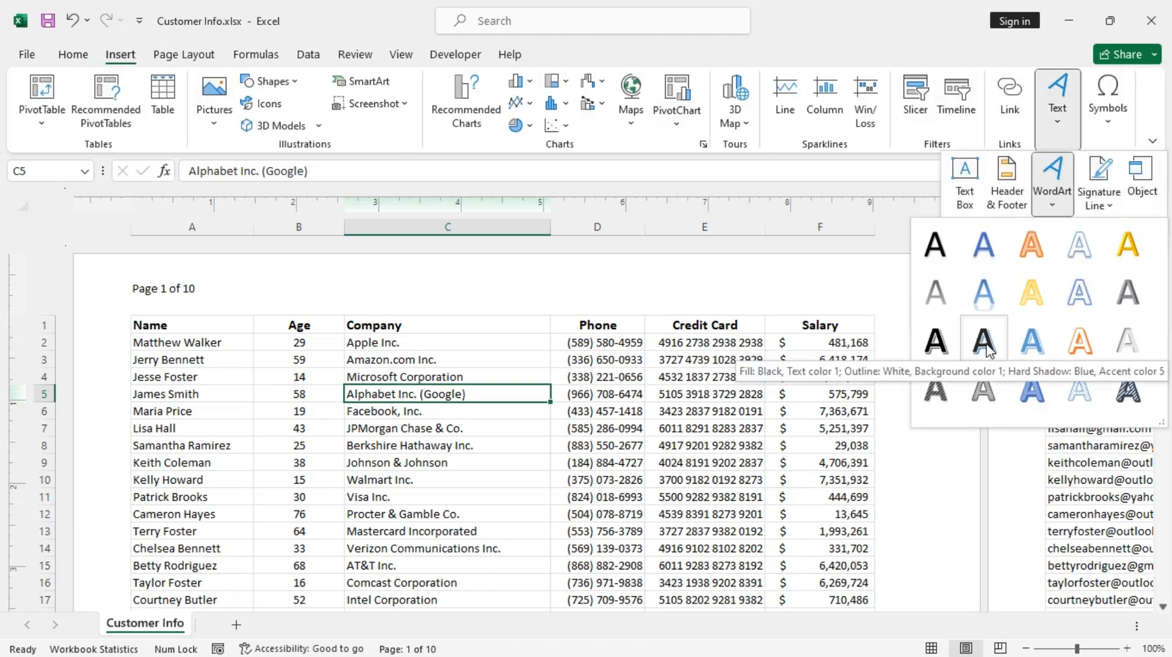
click(986, 351)
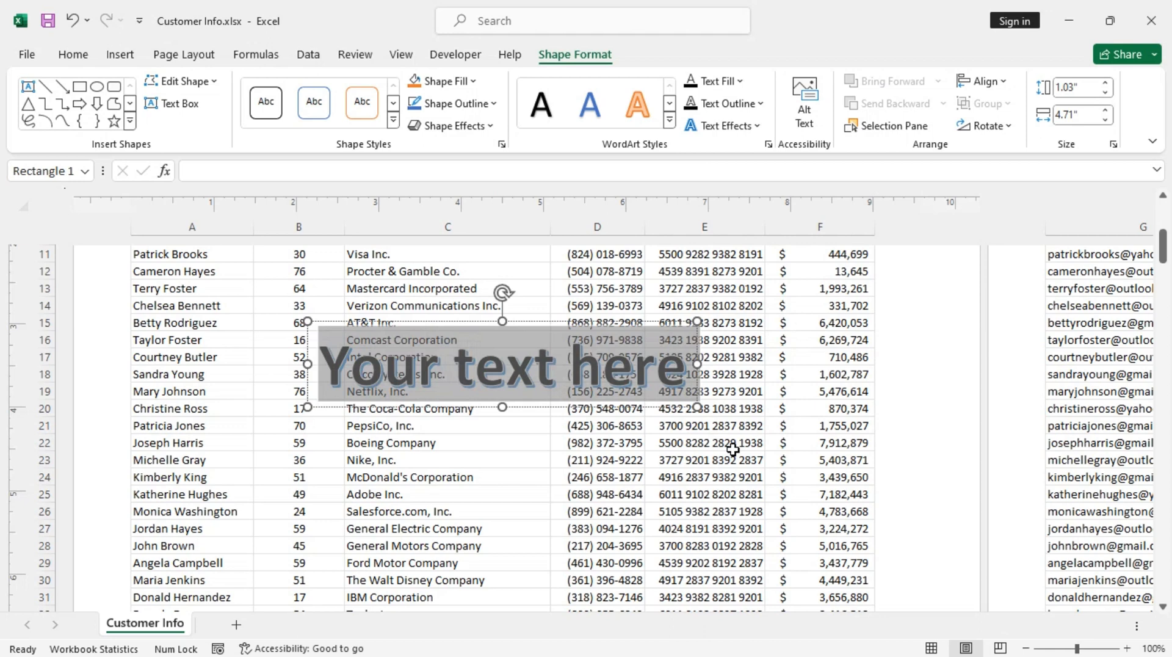
text(sub)
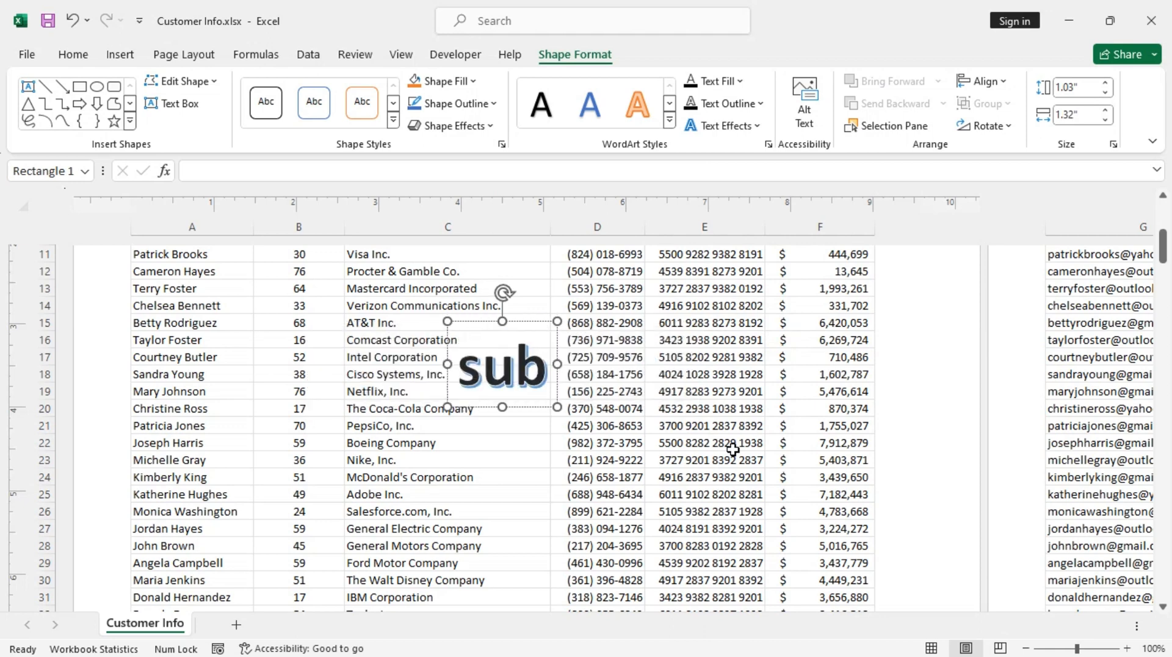
text(scribe)
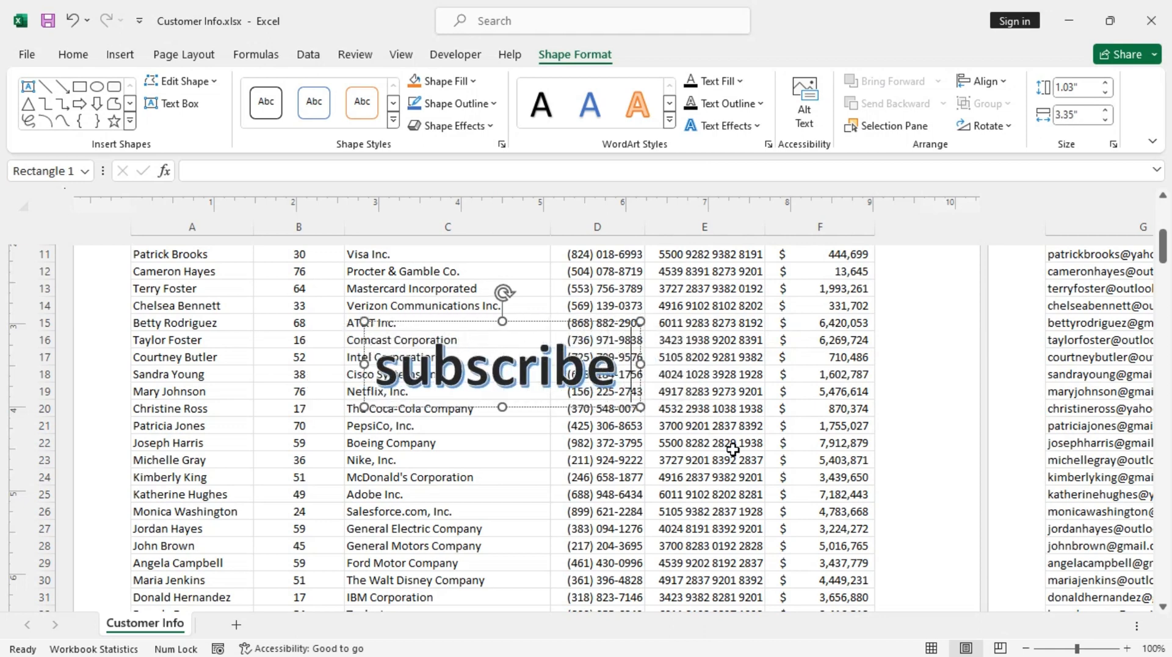
text( to xlp)
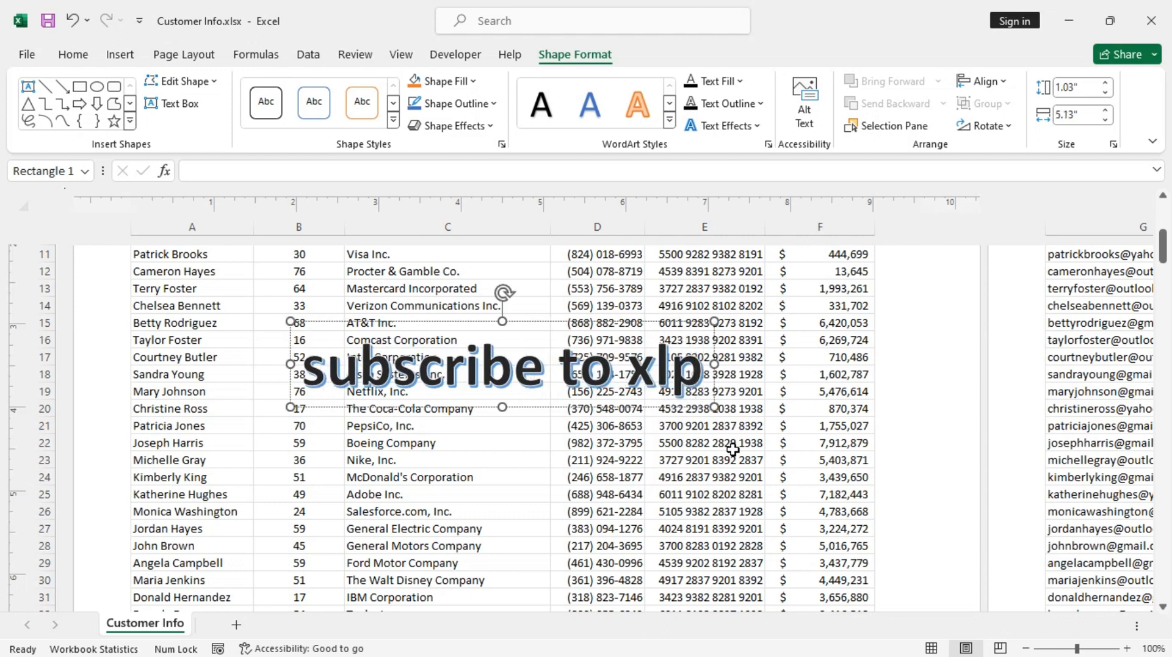
text(edia)
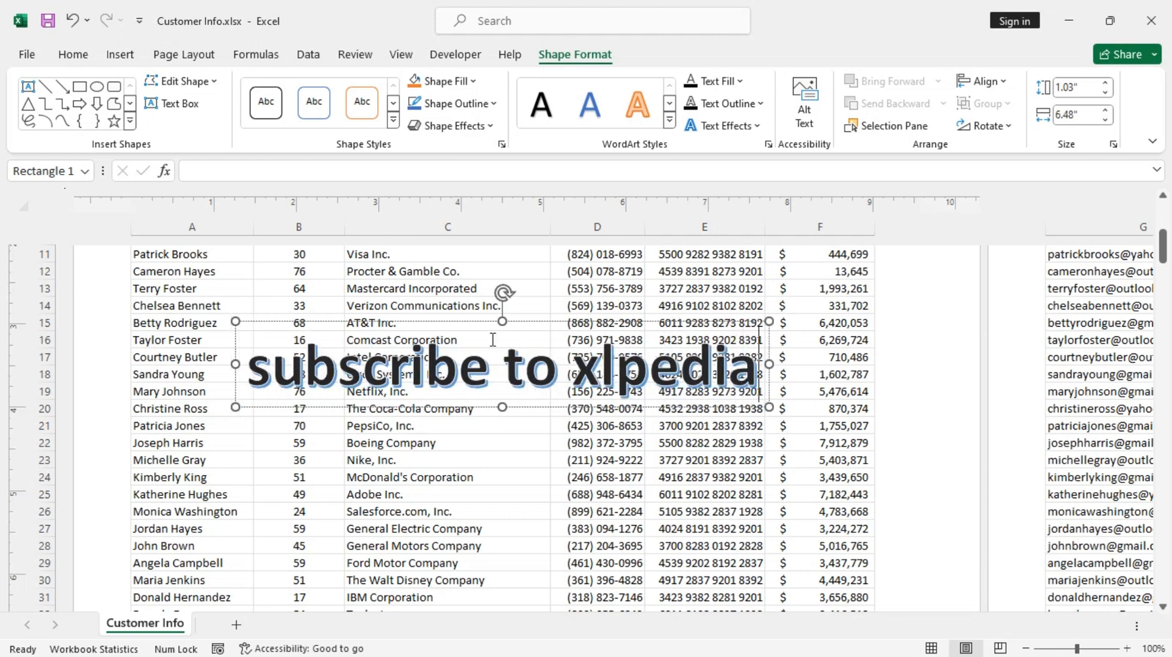
drag(503, 293, 440, 383)
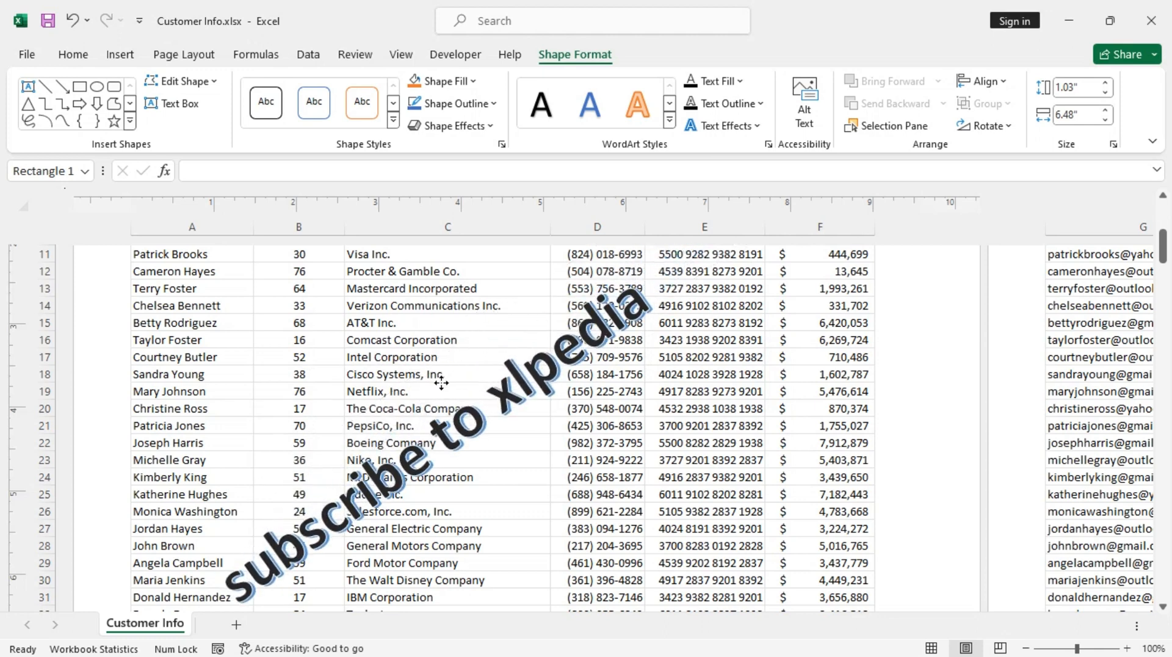
Step: Save the rotated WordArt to the Desktop as Picture1.png and delete it from the sheet
right_click(514, 437)
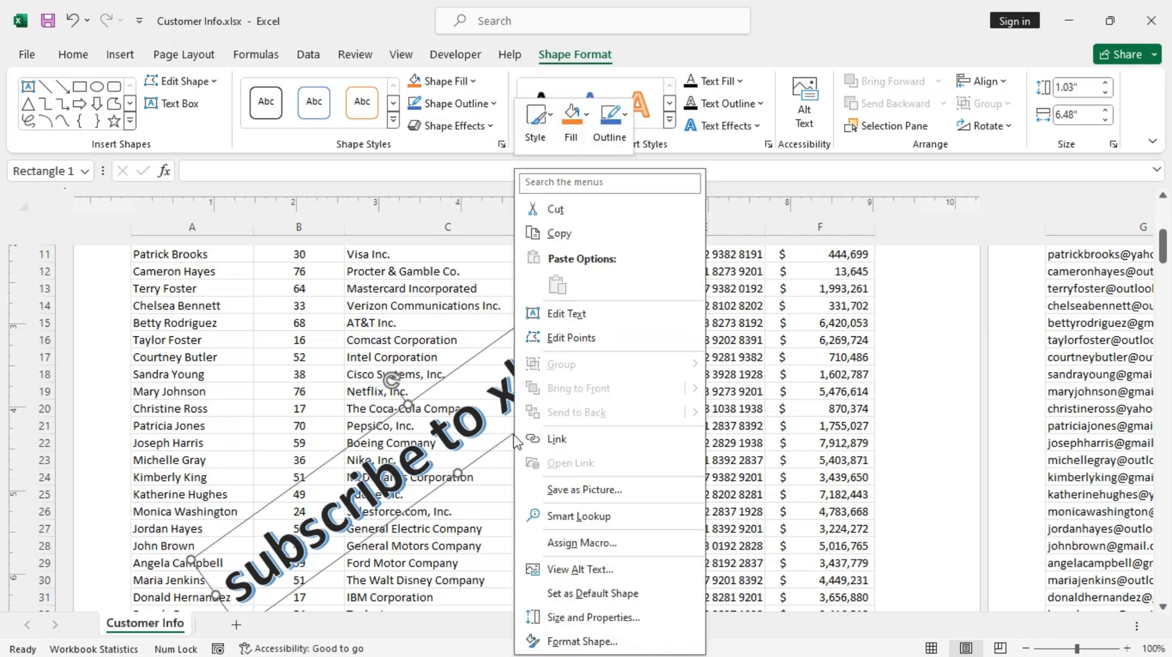
click(564, 491)
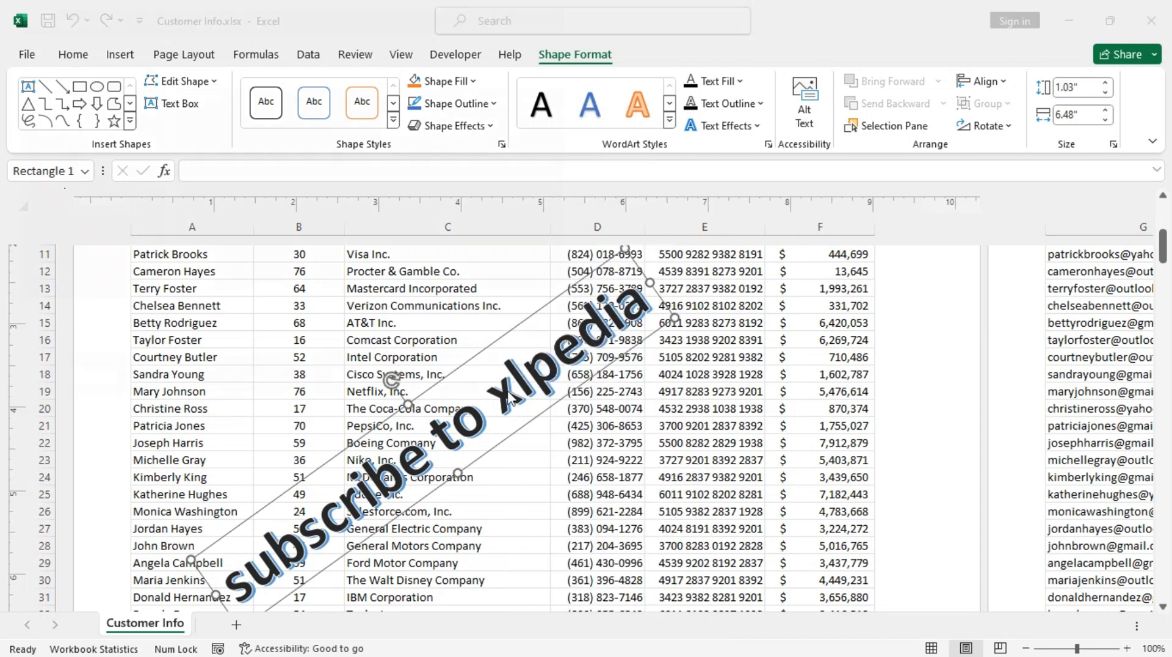
click(86, 142)
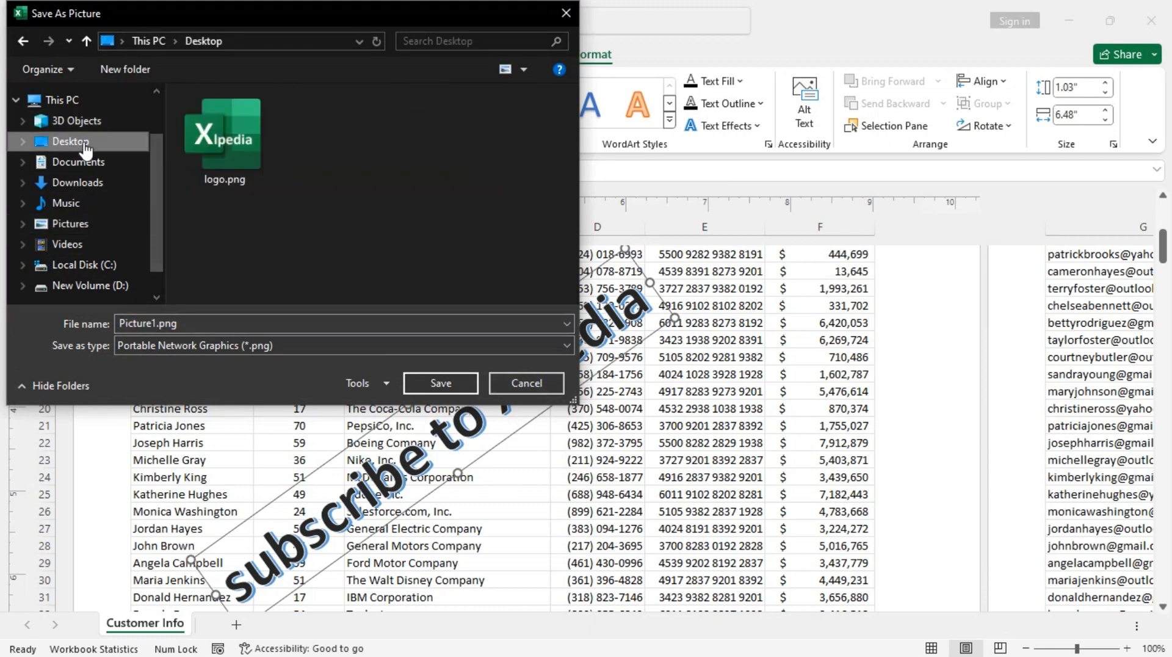
click(448, 385)
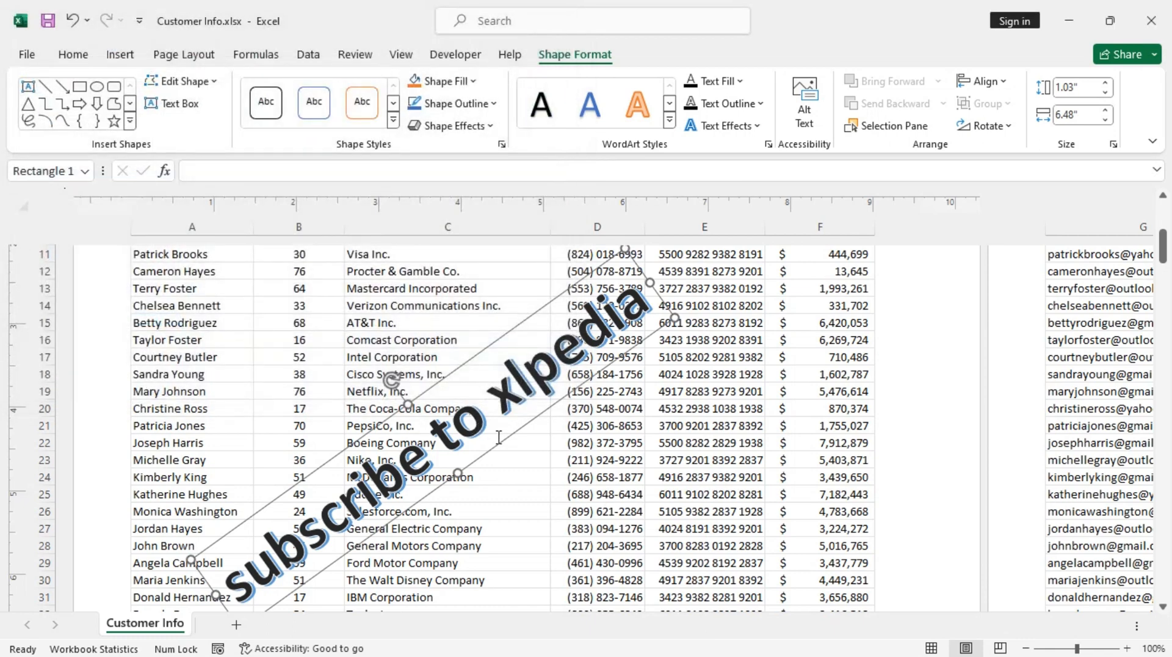
key(Delete)
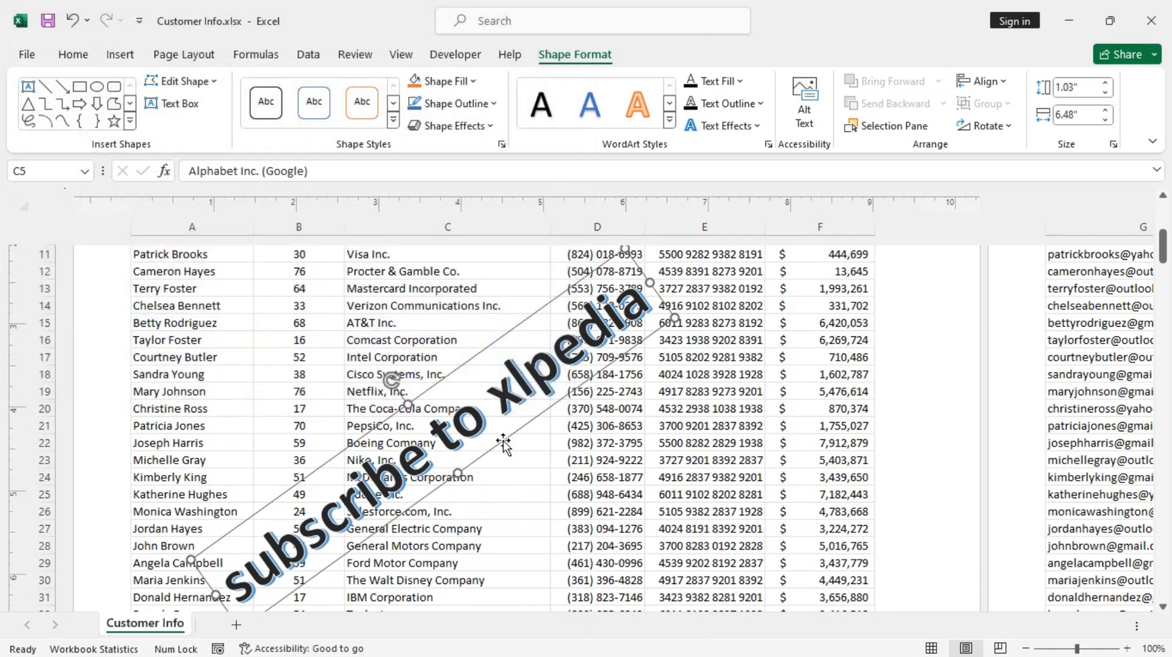
Step: Insert Picture1.png into the header's center section as a watermark and leave the header to view it on the page
scroll(468, 392, up, 5)
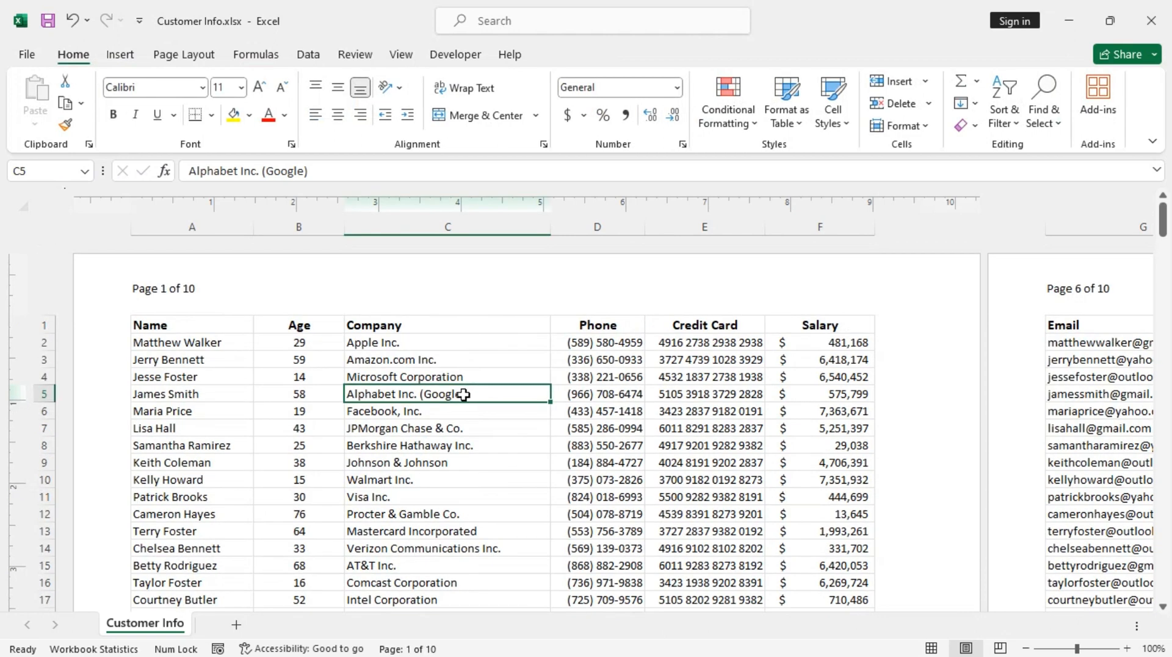
click(544, 293)
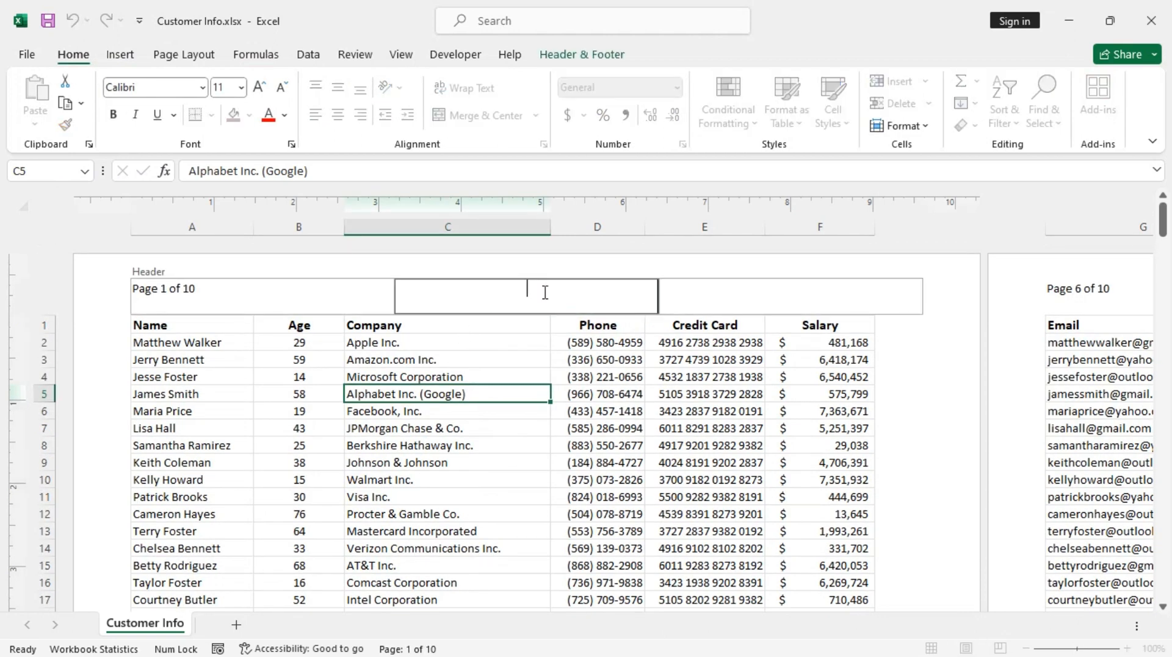
click(582, 54)
click(408, 113)
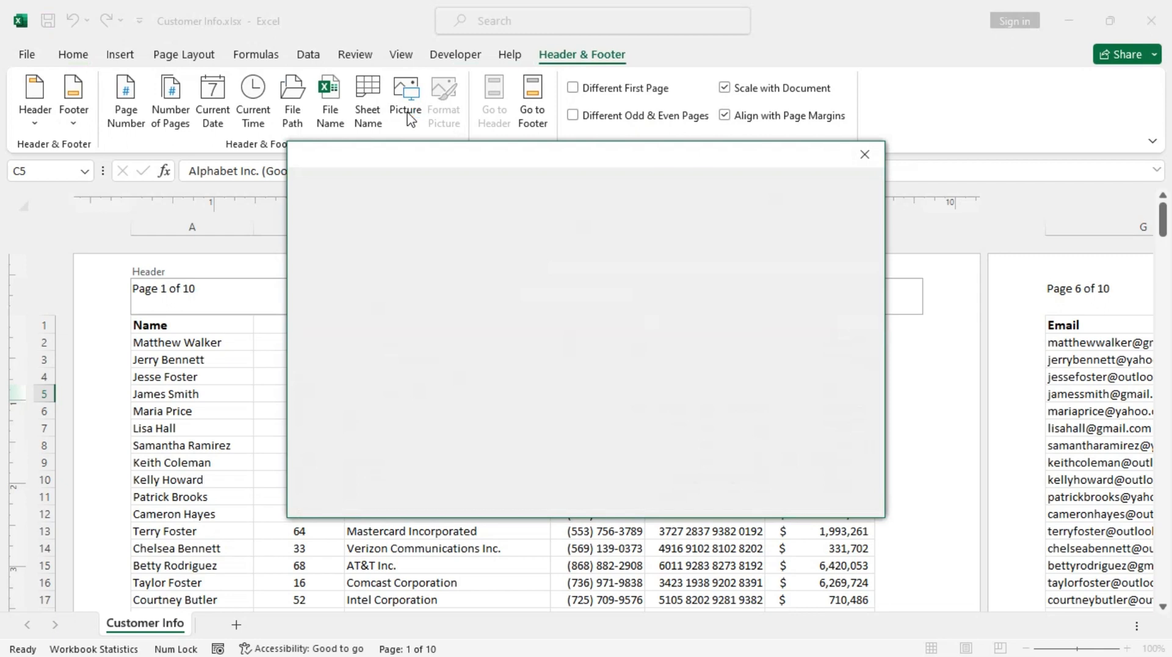
click(422, 247)
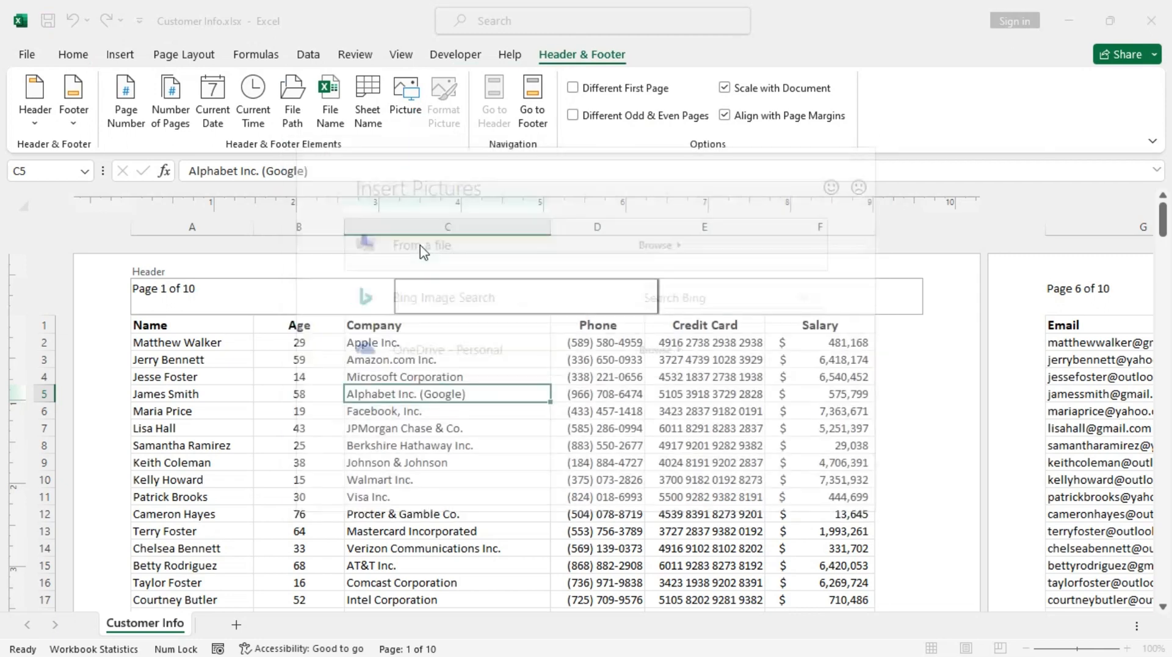
click(304, 153)
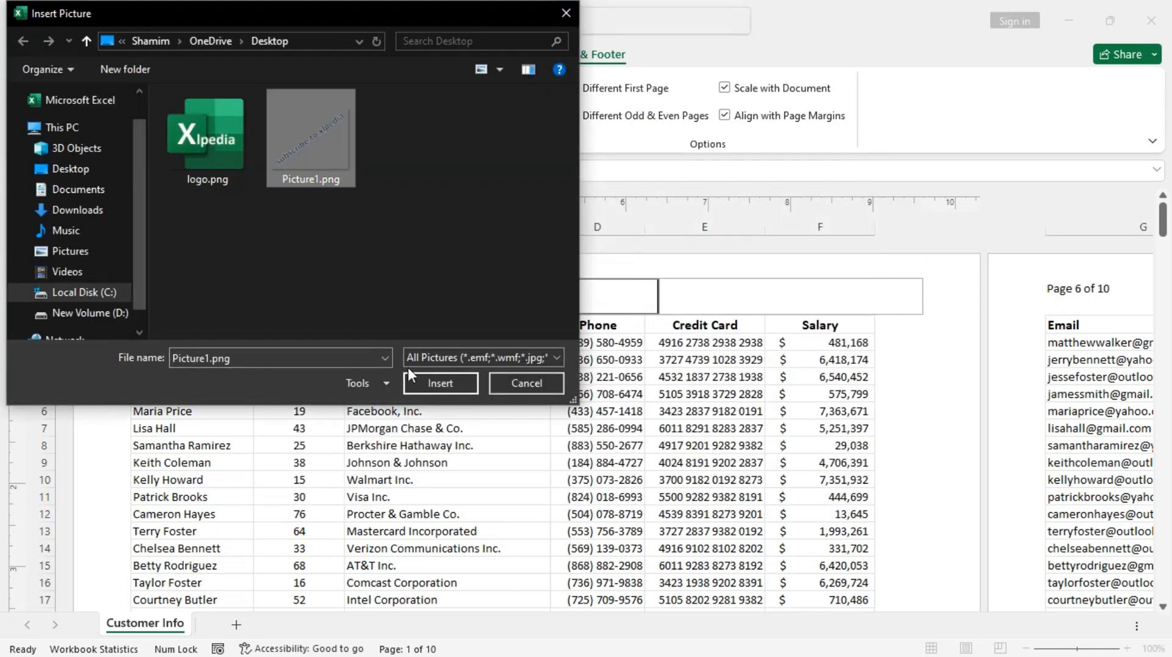
click(440, 383)
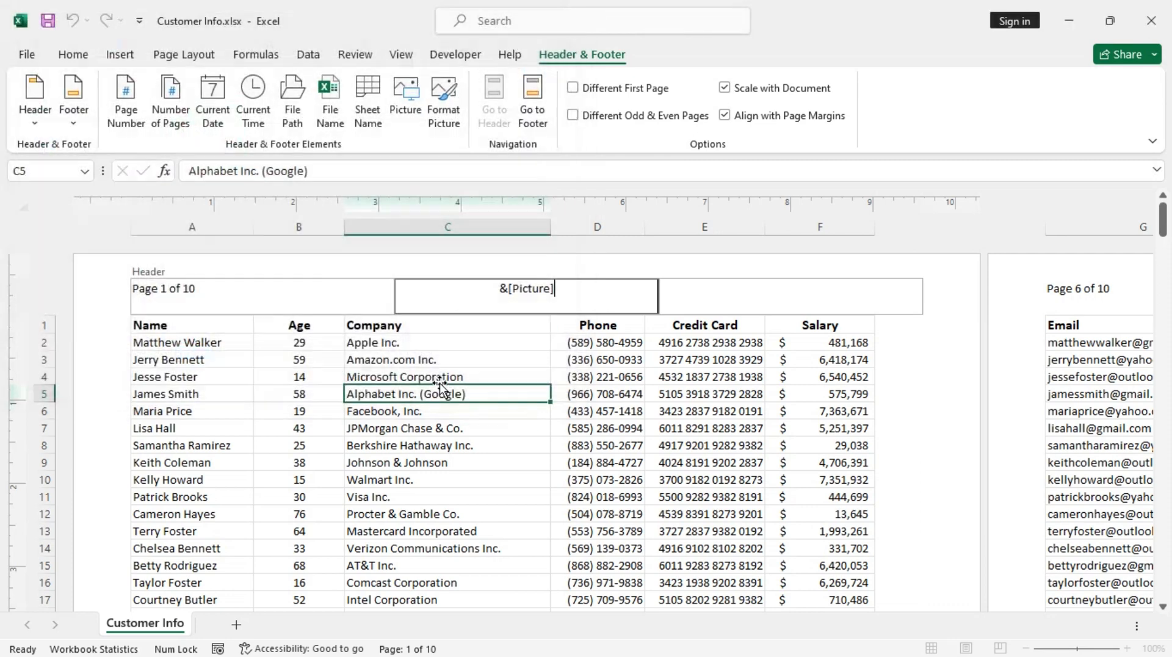
click(347, 447)
scroll(497, 421, down, 5)
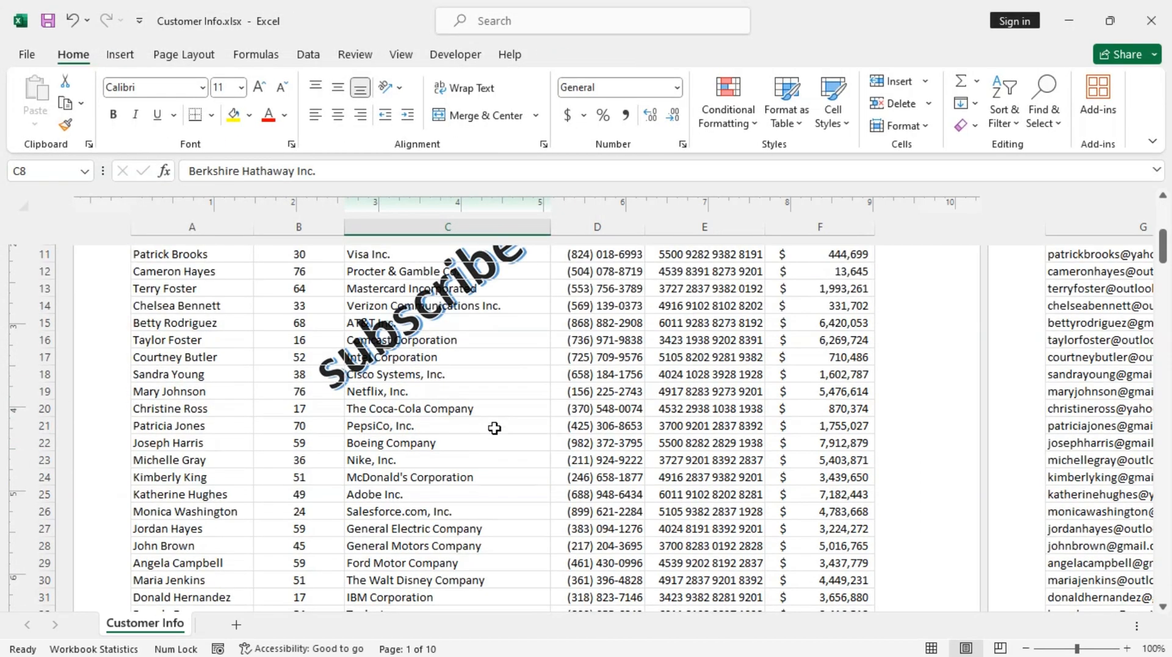
scroll(497, 442, up, 5)
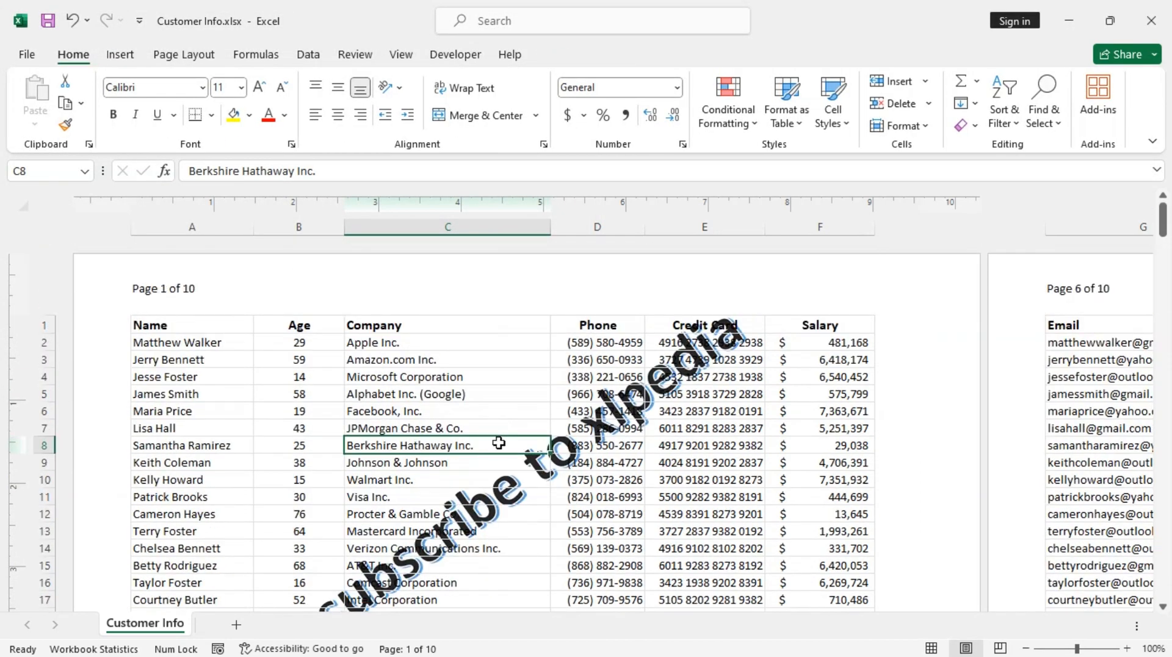
Step: Add six blank lines before the picture code in the header's center section to lower the watermark, and leave the header to view it
click(530, 302)
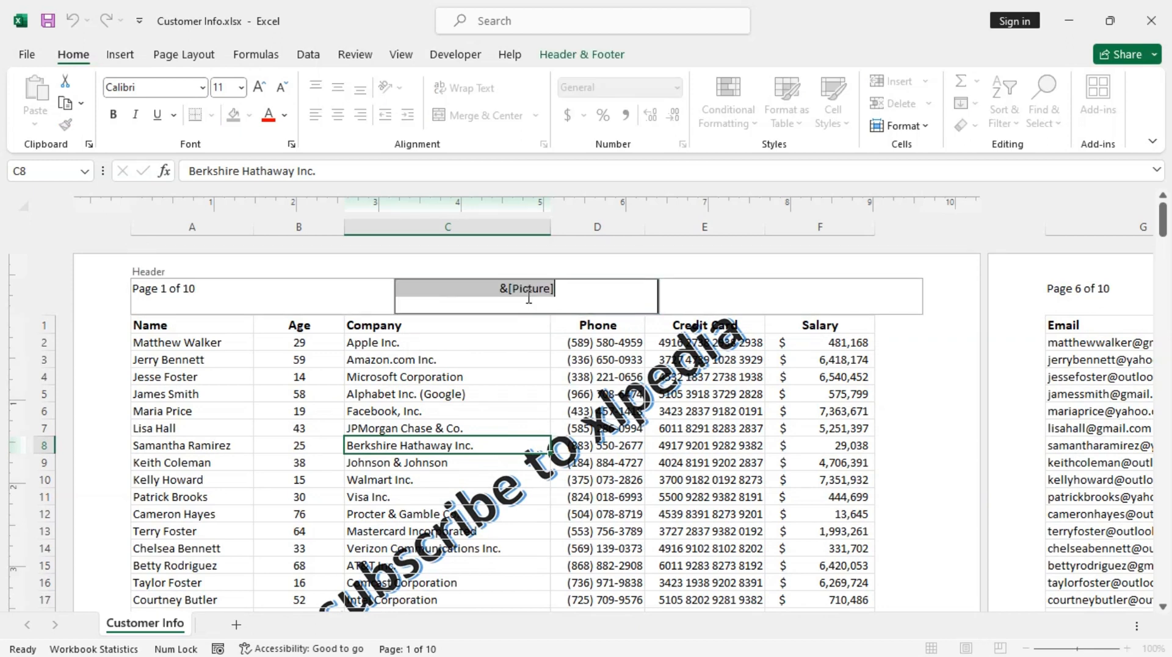
click(499, 287)
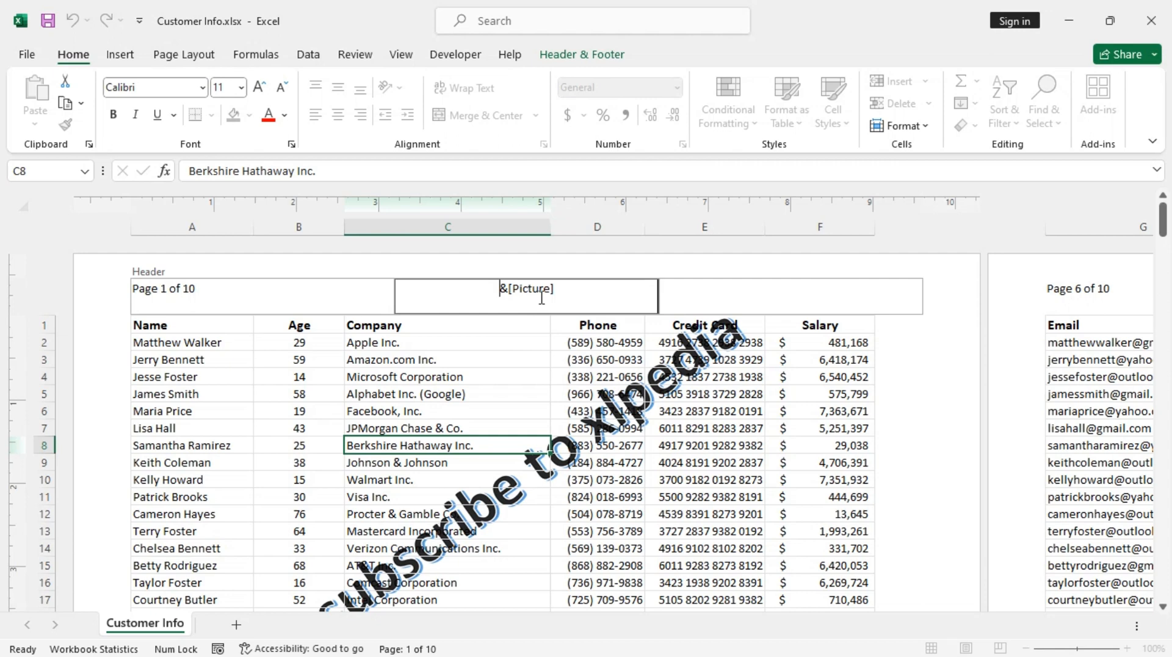
key(Return)
key(Return)
key(Return)
key(Return)
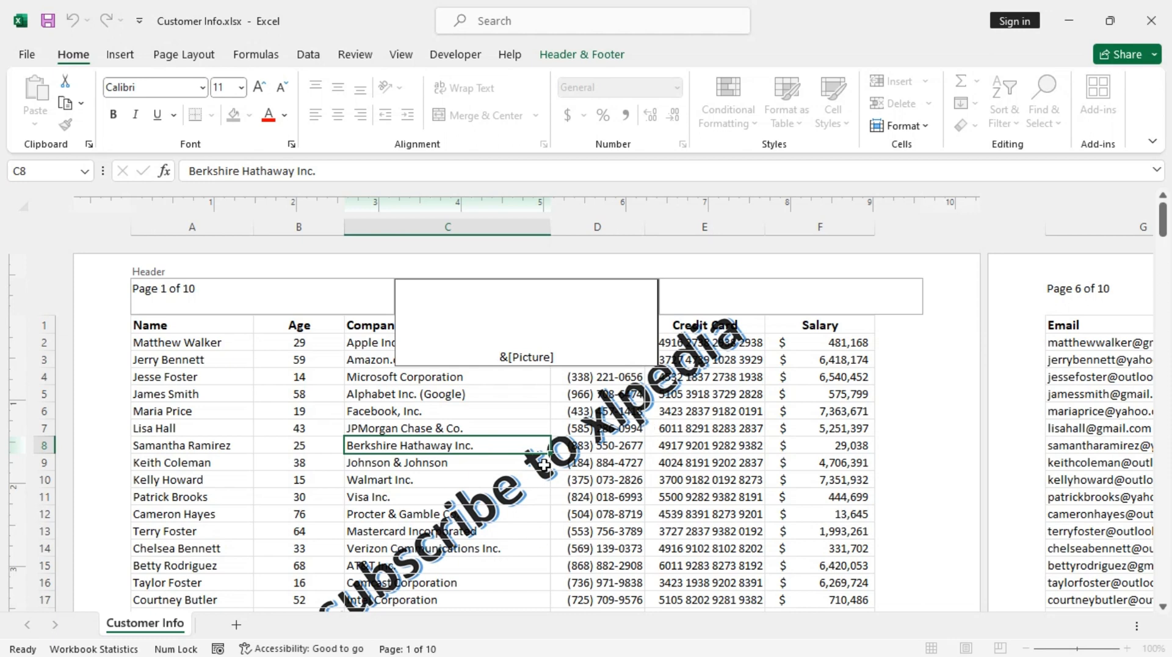
key(Return)
key(Return)
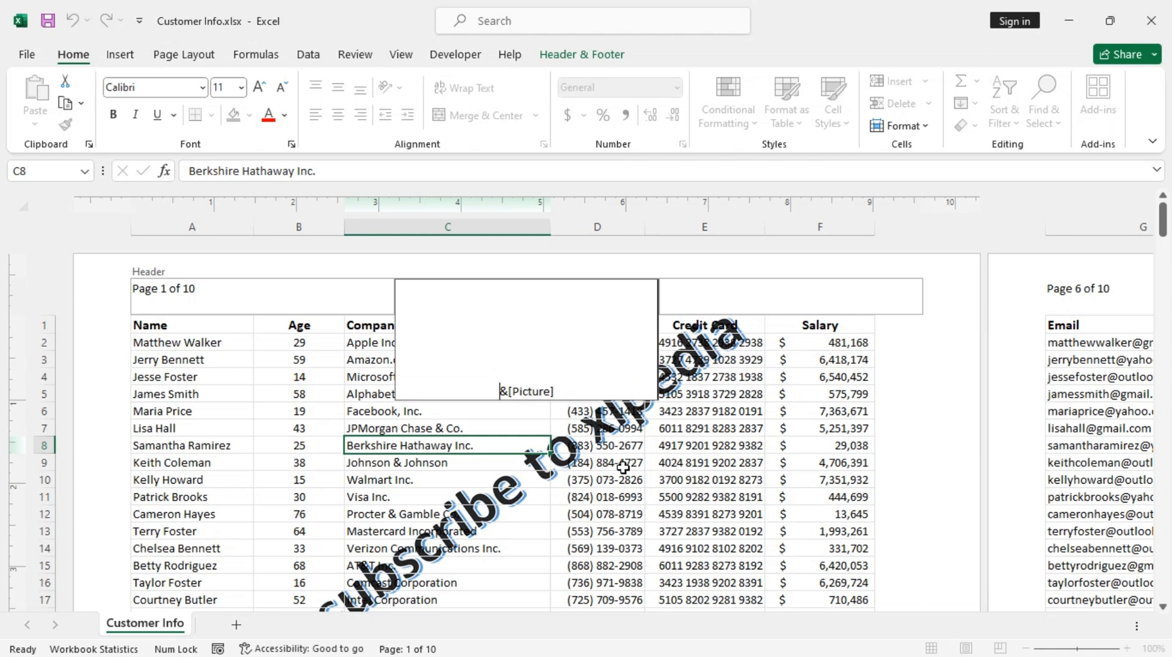
click(648, 480)
scroll(512, 432, down, 5)
scroll(512, 432, up, 5)
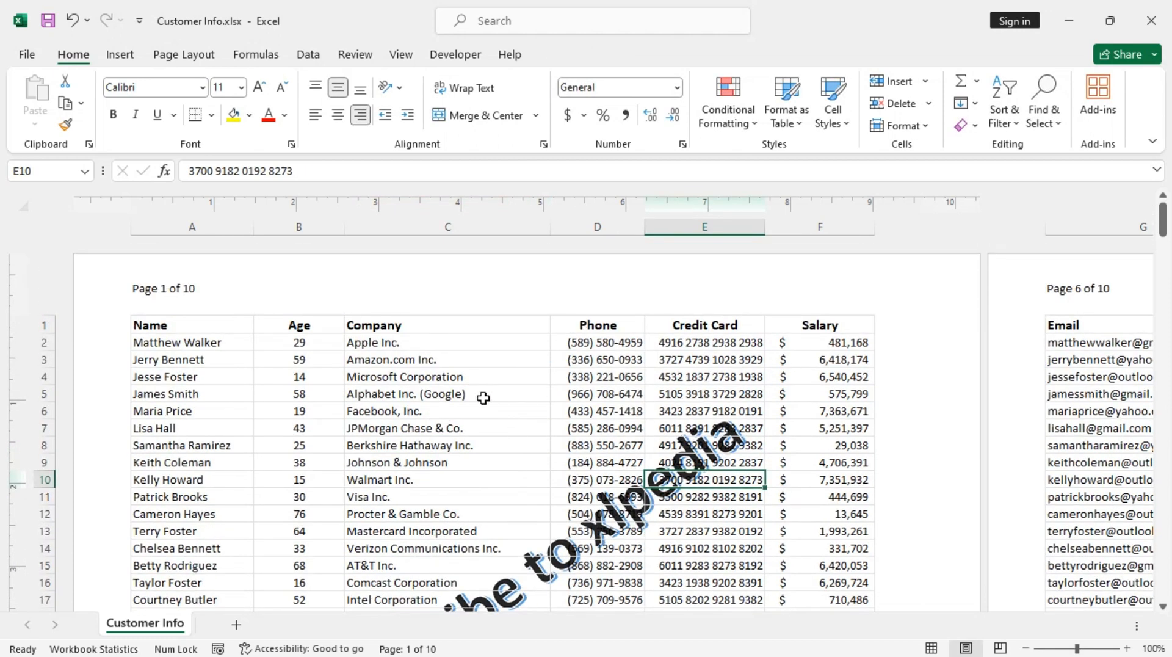
drag(1163, 221, 1164, 243)
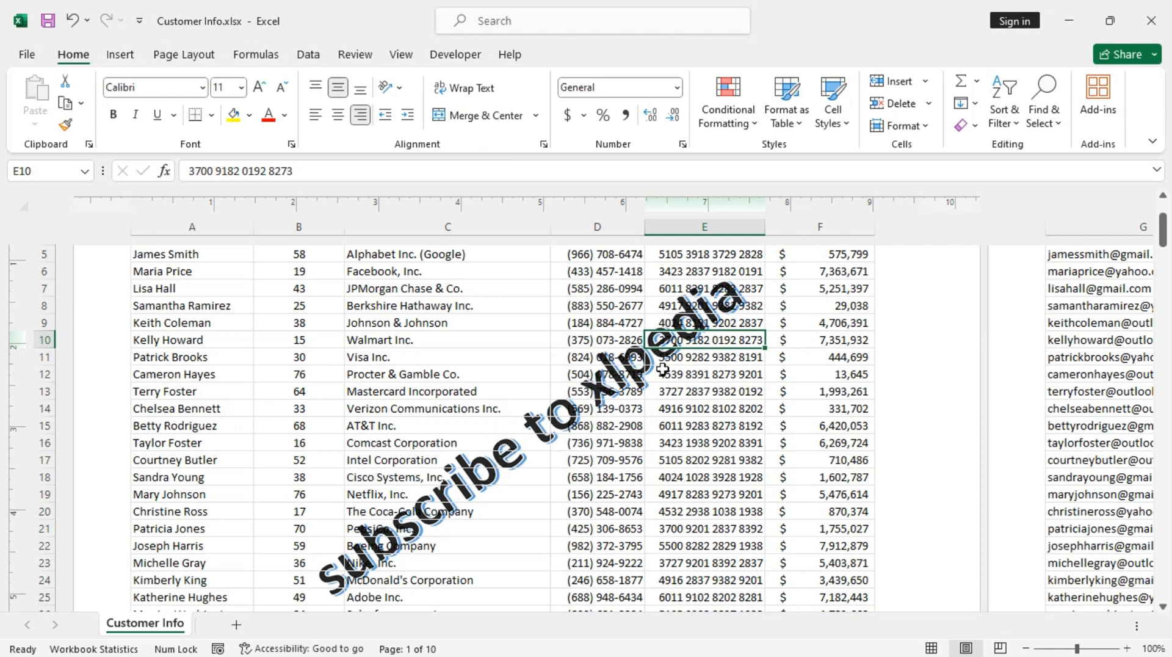
Step: Set the color of the watermark picture in the header's center section to Washout and leave the header to view it
scroll(508, 398, up, 3)
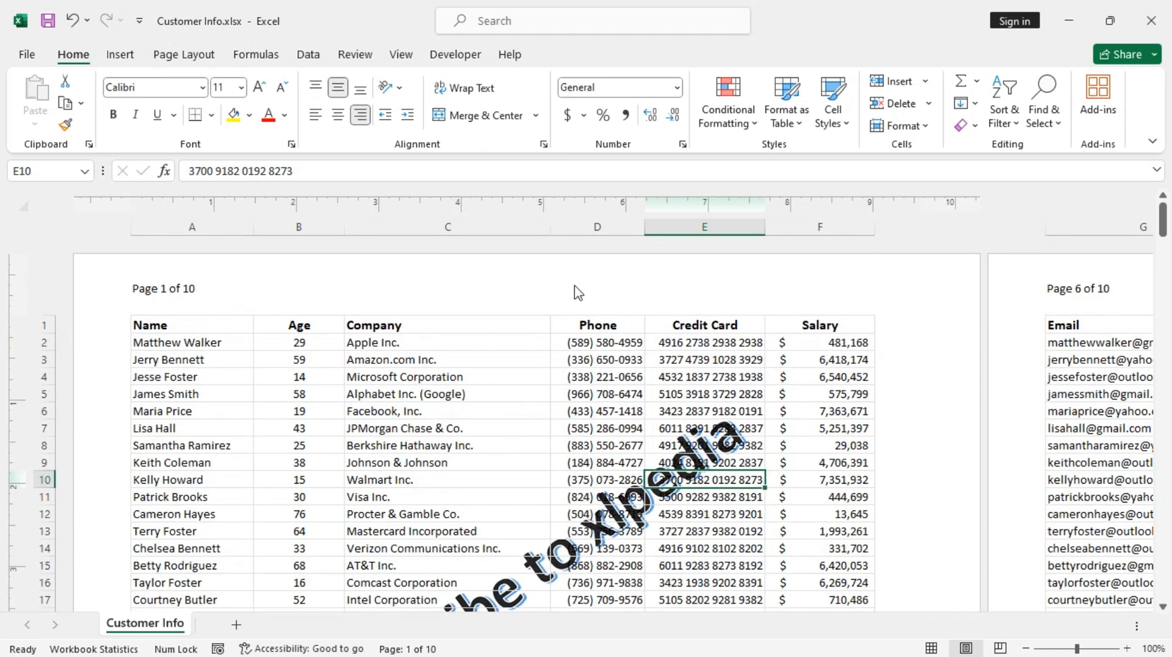
click(566, 299)
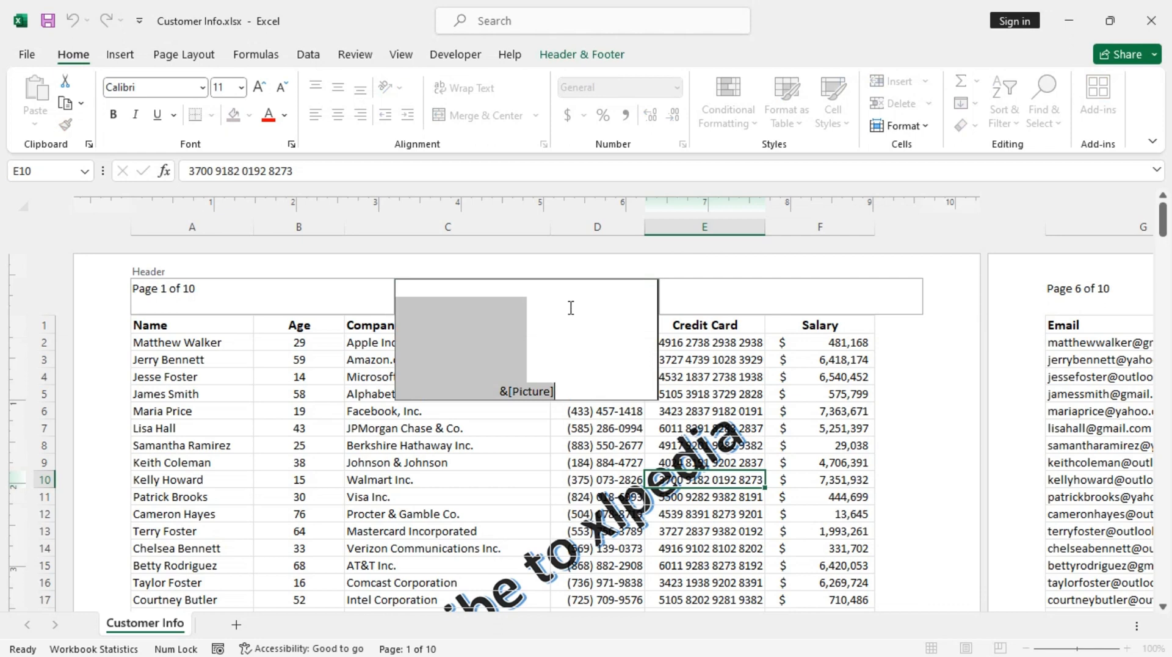
click(568, 55)
click(443, 116)
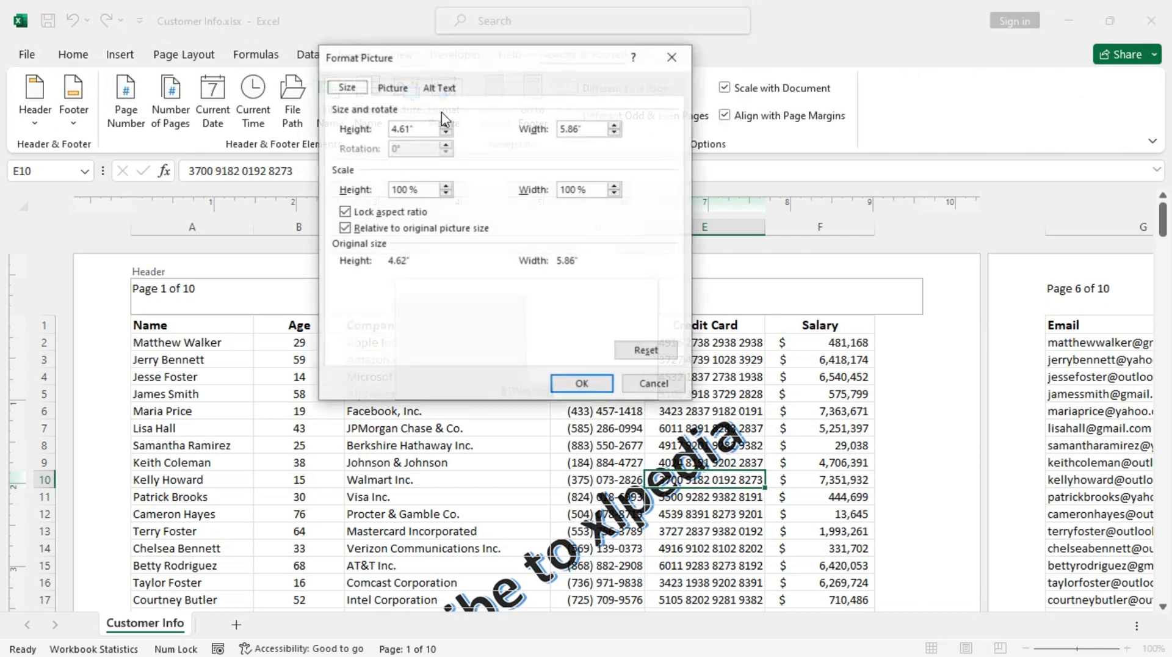
click(392, 87)
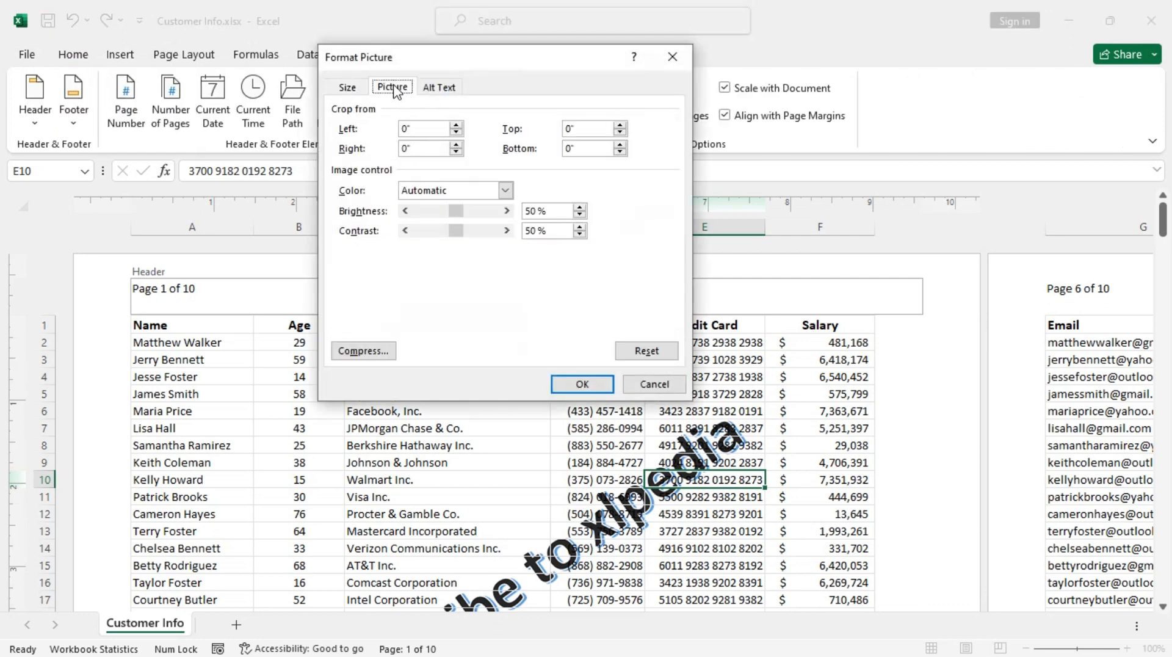
click(505, 190)
click(466, 241)
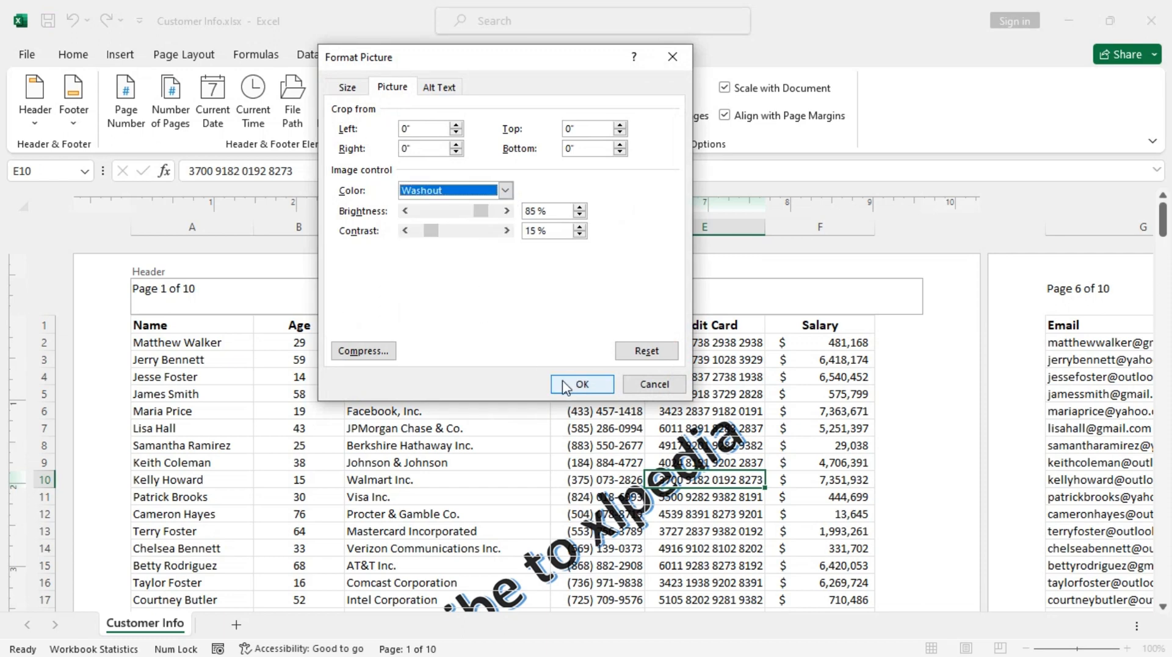
click(582, 384)
click(318, 461)
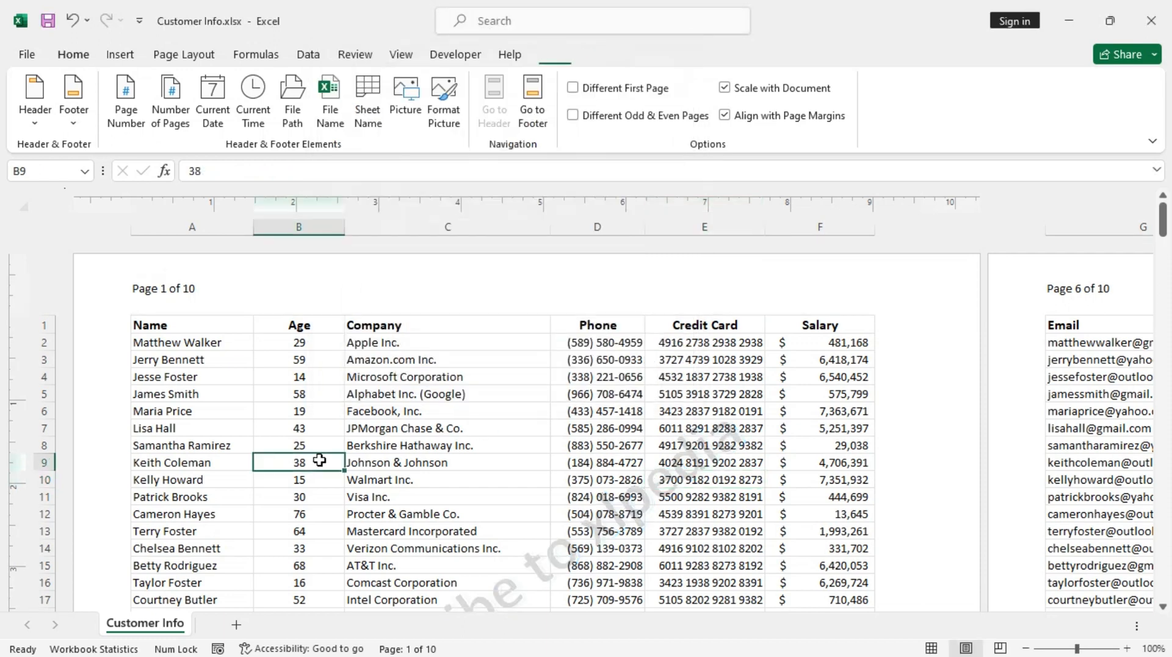
Step: Examine the faded watermark on the following pages and in the print preview, and return to the first page of the sheet
drag(1155, 222, 1160, 236)
scroll(521, 484, down, 13)
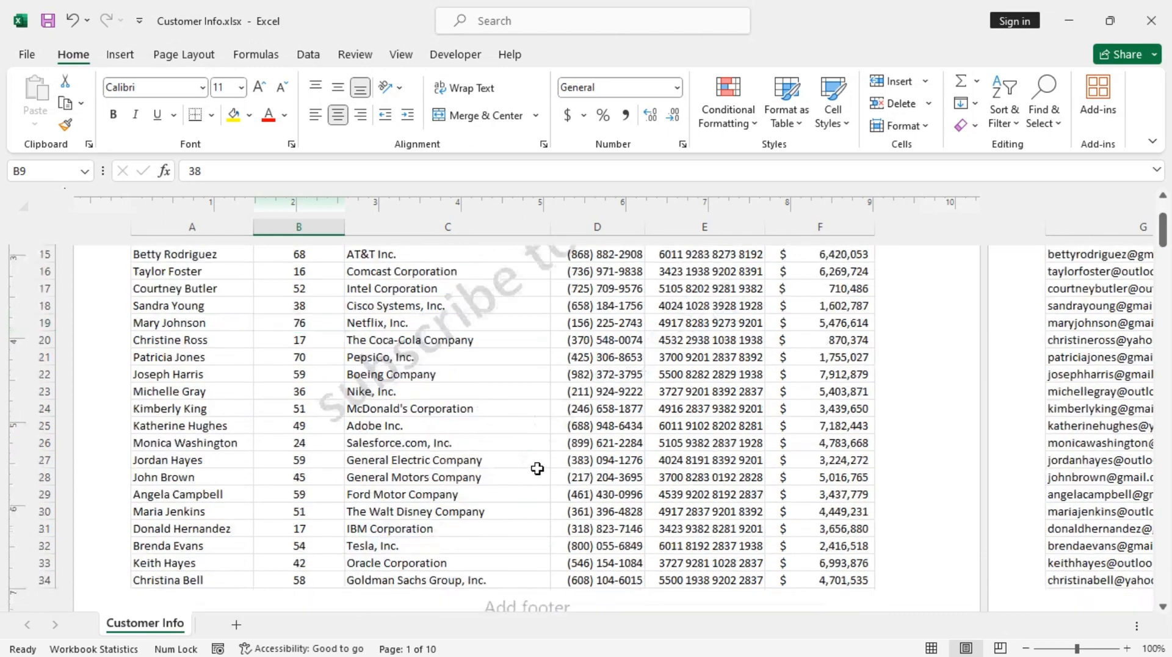
scroll(521, 483, down, 10)
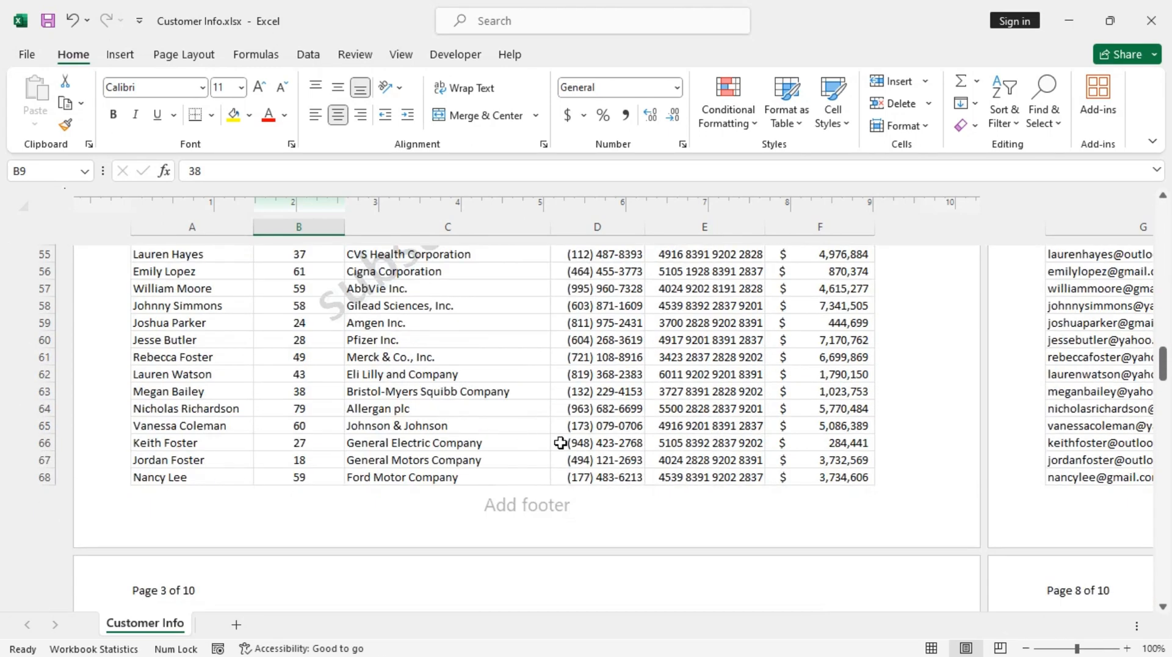
scroll(548, 475, up, 20)
scroll(549, 475, up, 5)
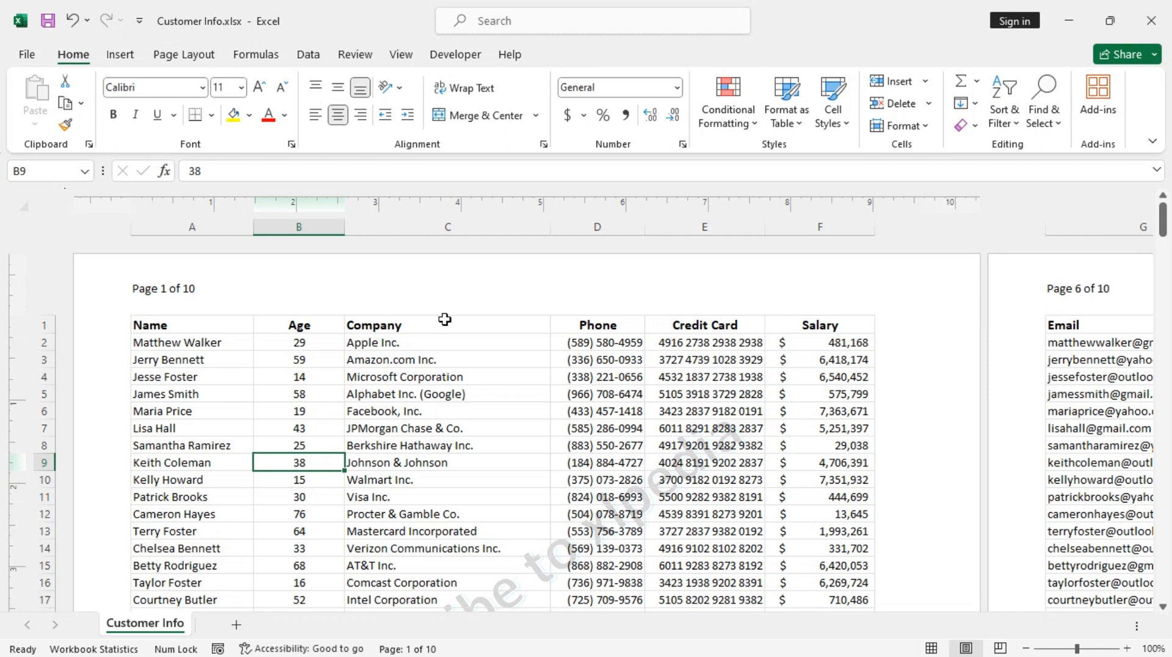
click(27, 54)
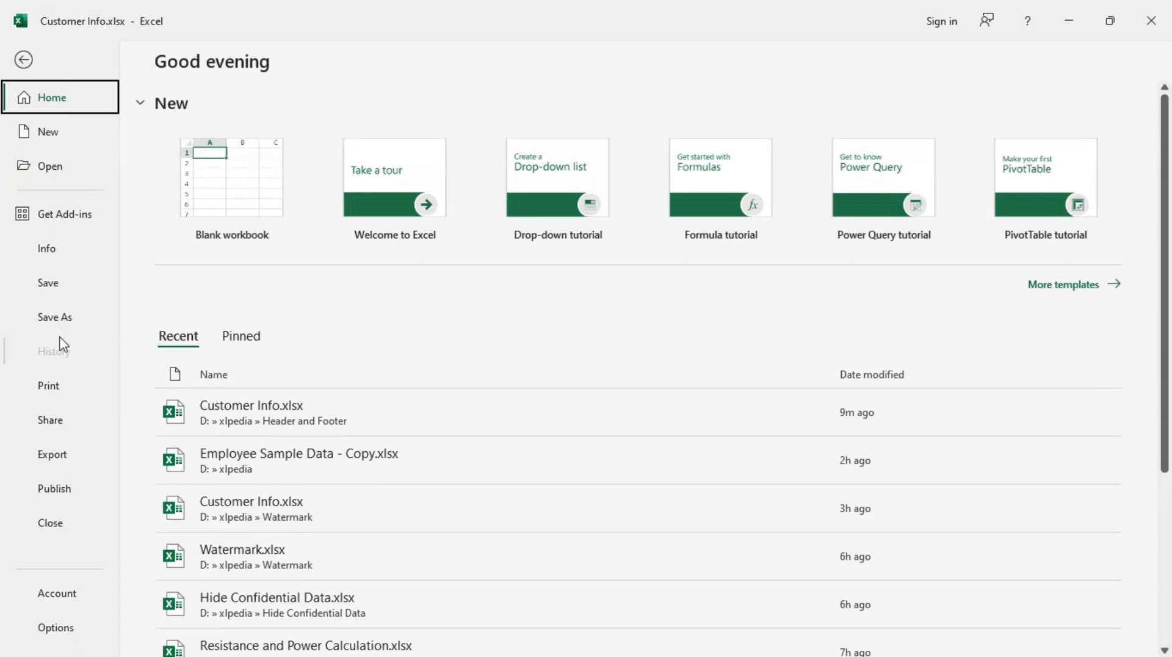
click(50, 388)
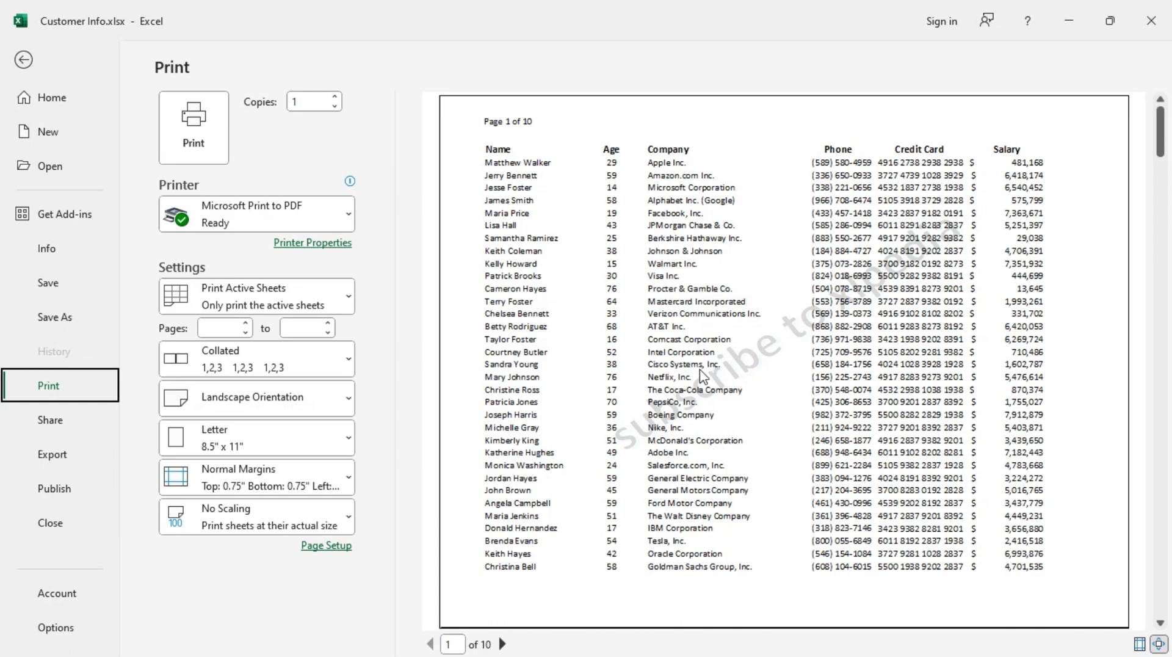
click(26, 61)
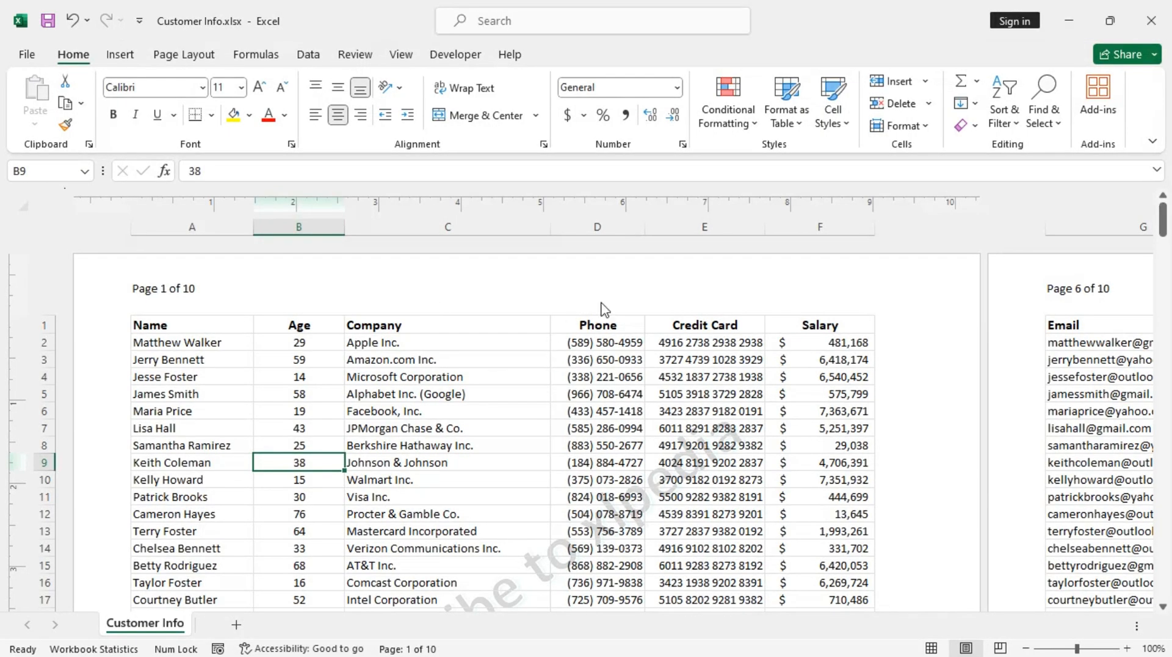
Step: Move the "Page &[Page] of &[Pages]" code from the header's left section to its right section
click(215, 299)
click(266, 287)
drag(267, 287, 133, 287)
key(ctrl+c)
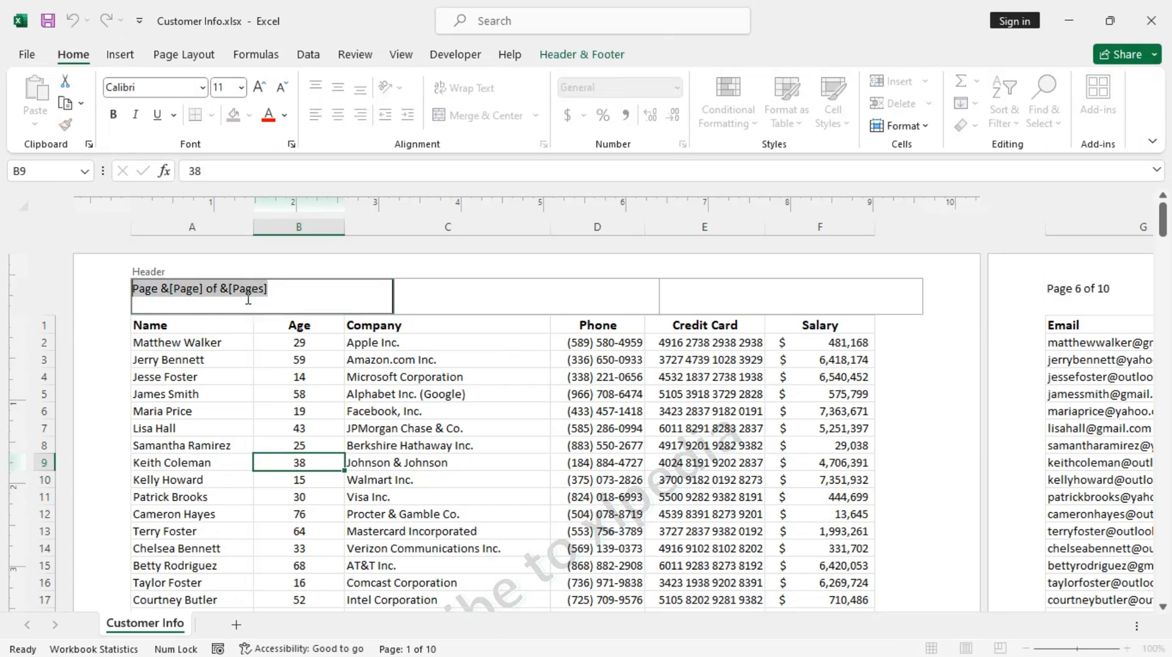
key(Delete)
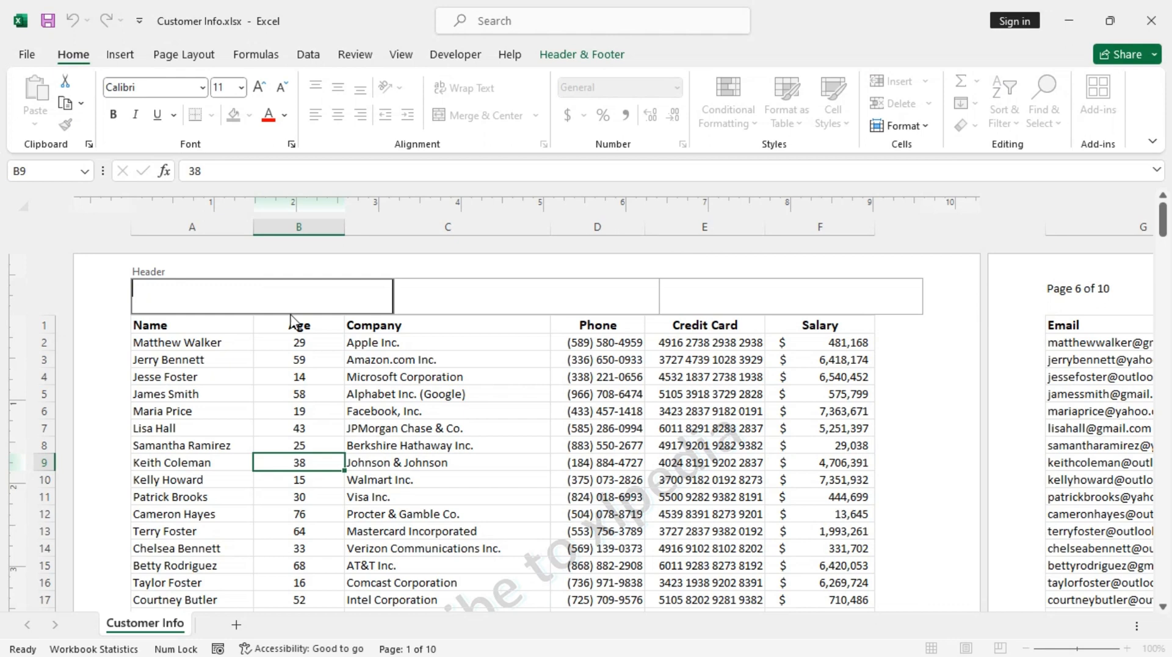
click(713, 292)
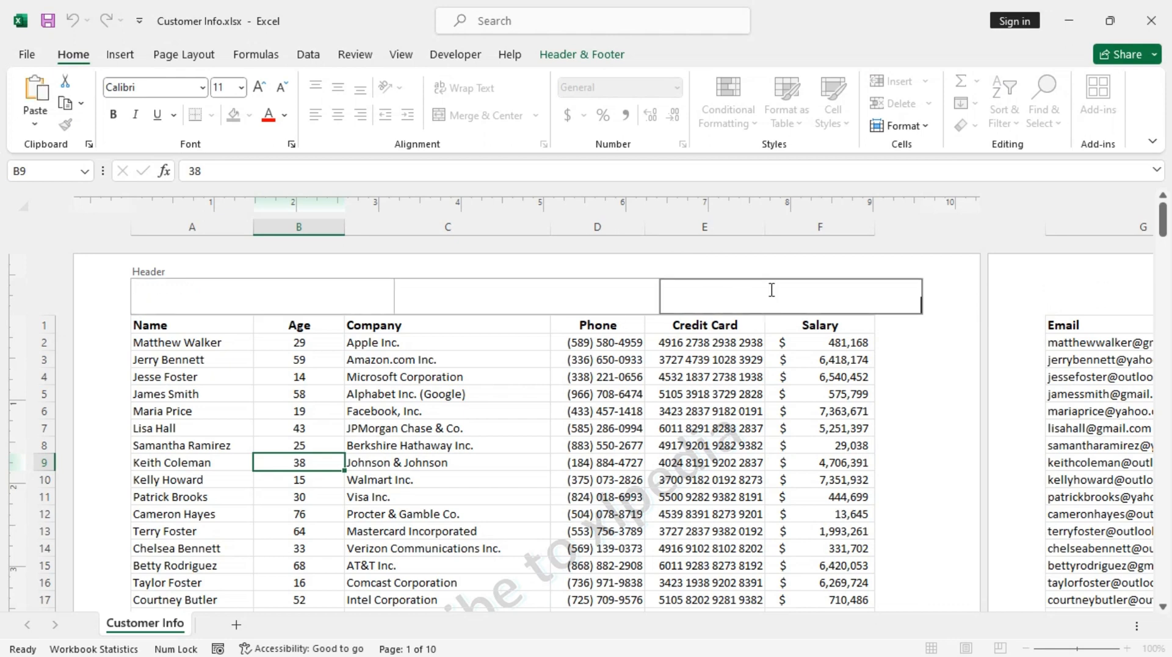
key(ctrl+v)
Step: Insert logo.png from the Desktop into the header's left section
click(249, 288)
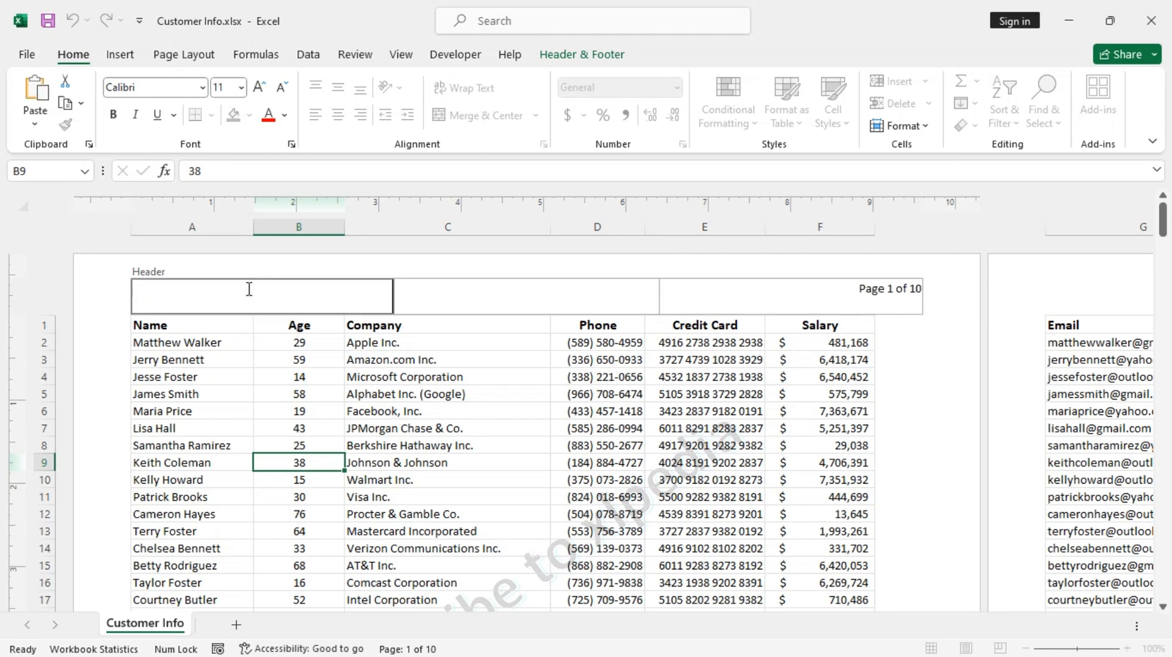
click(567, 59)
click(406, 98)
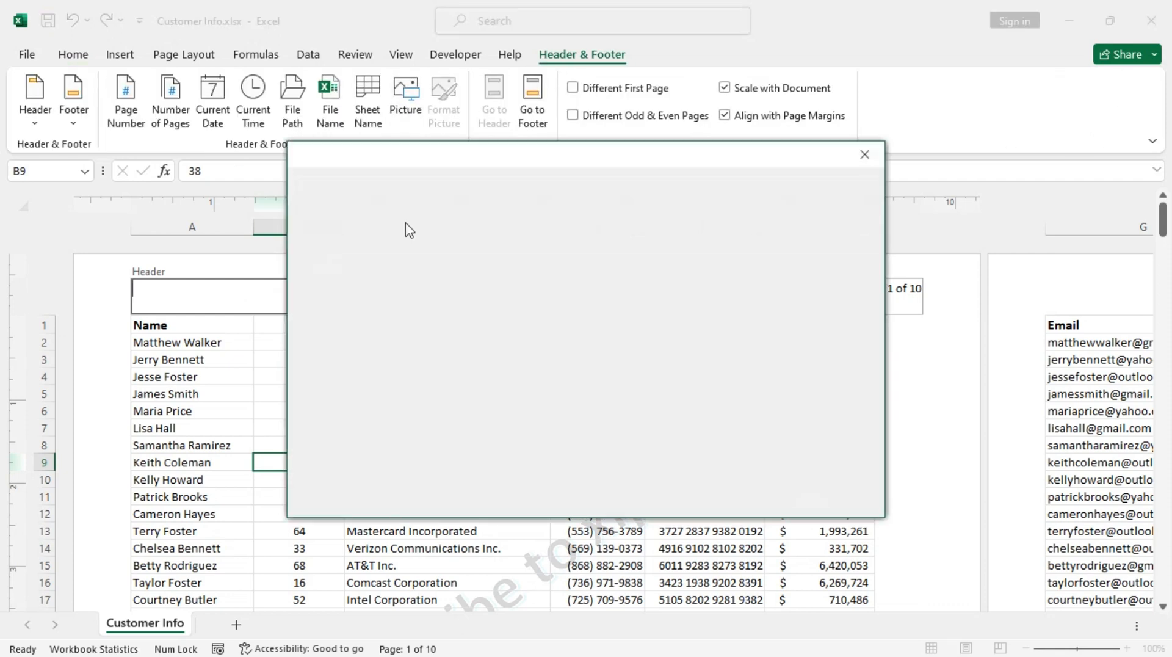
click(453, 240)
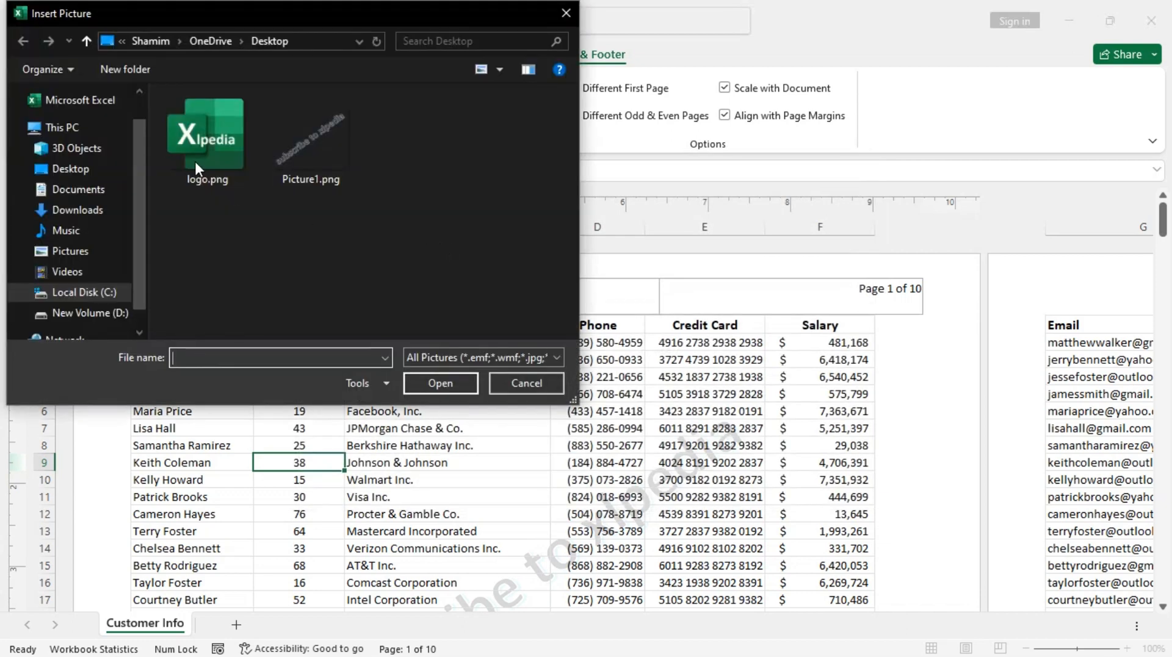
click(199, 153)
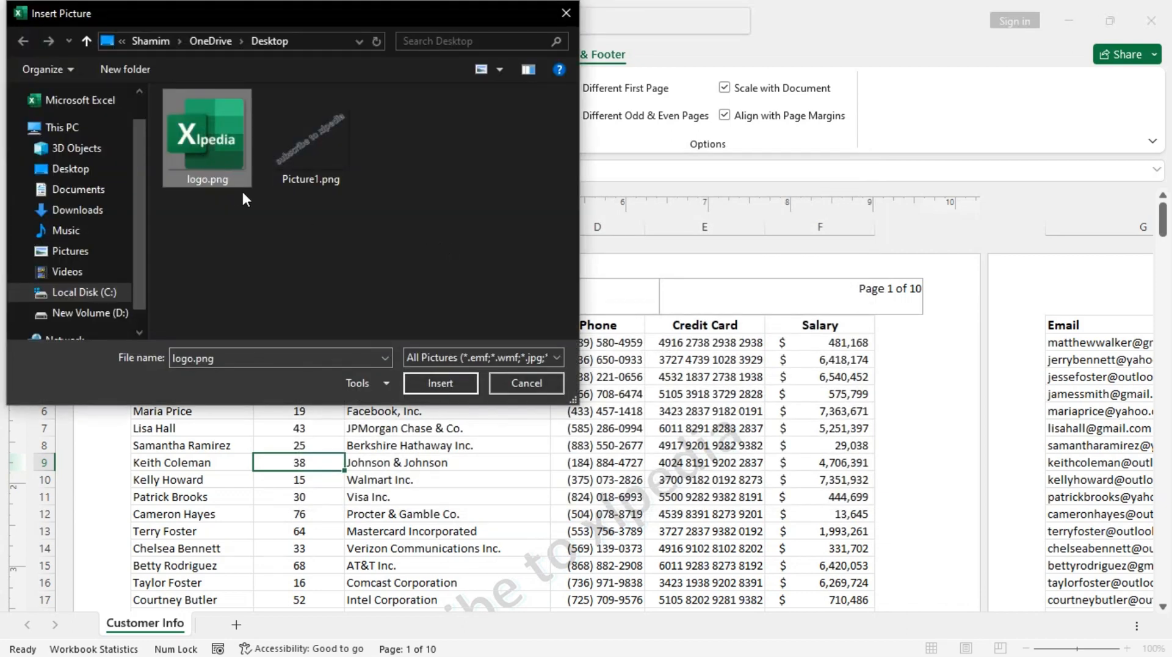
click(439, 383)
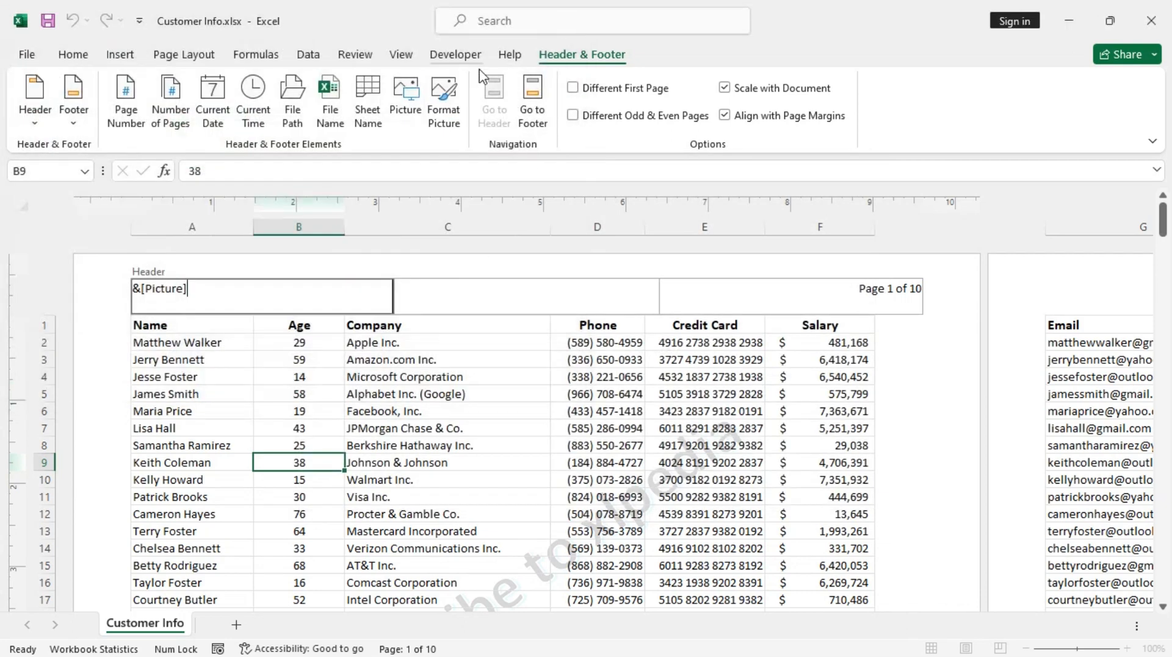
Step: Set the header logo's height scale to 1.8% with the aspect ratio locked and leave the header to view it
click(448, 126)
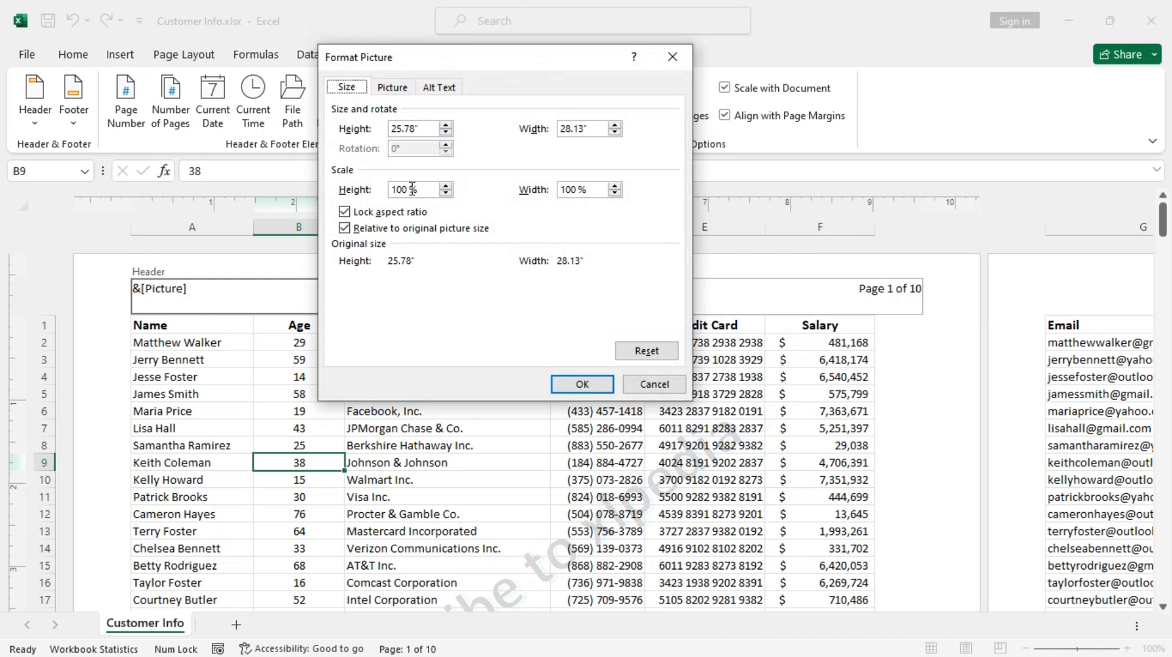
drag(409, 189, 391, 193)
text(1.8)
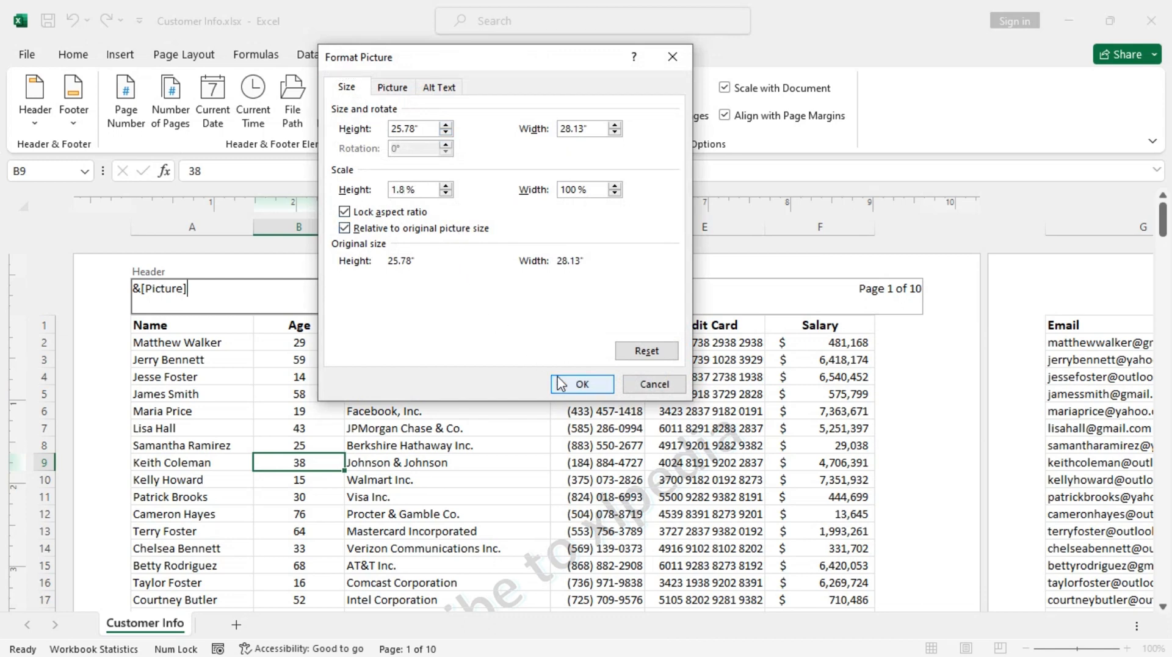
click(581, 383)
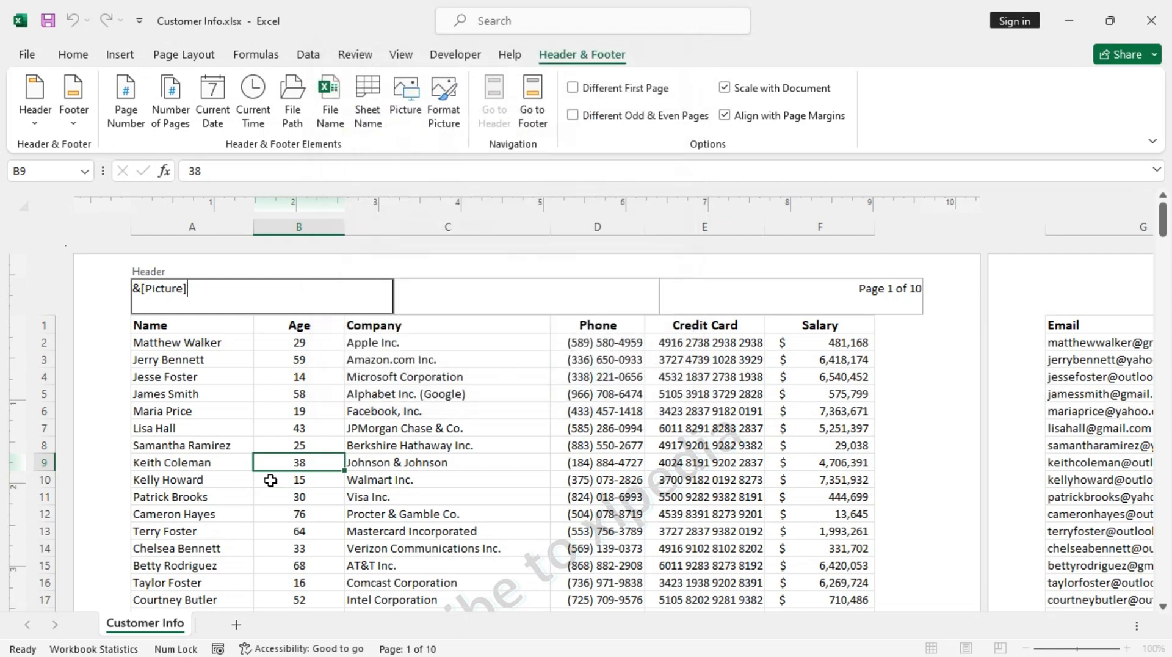
click(251, 494)
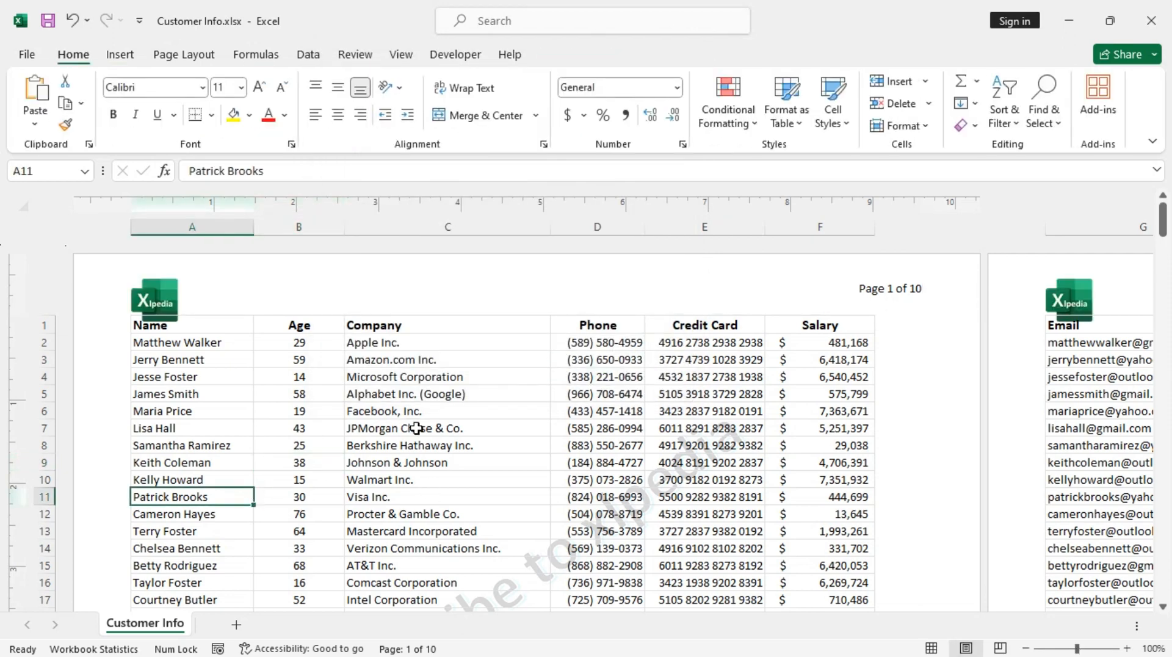
Step: Try to shrink the header logo to a 1.5% height scale and leave the header to check its size
click(220, 294)
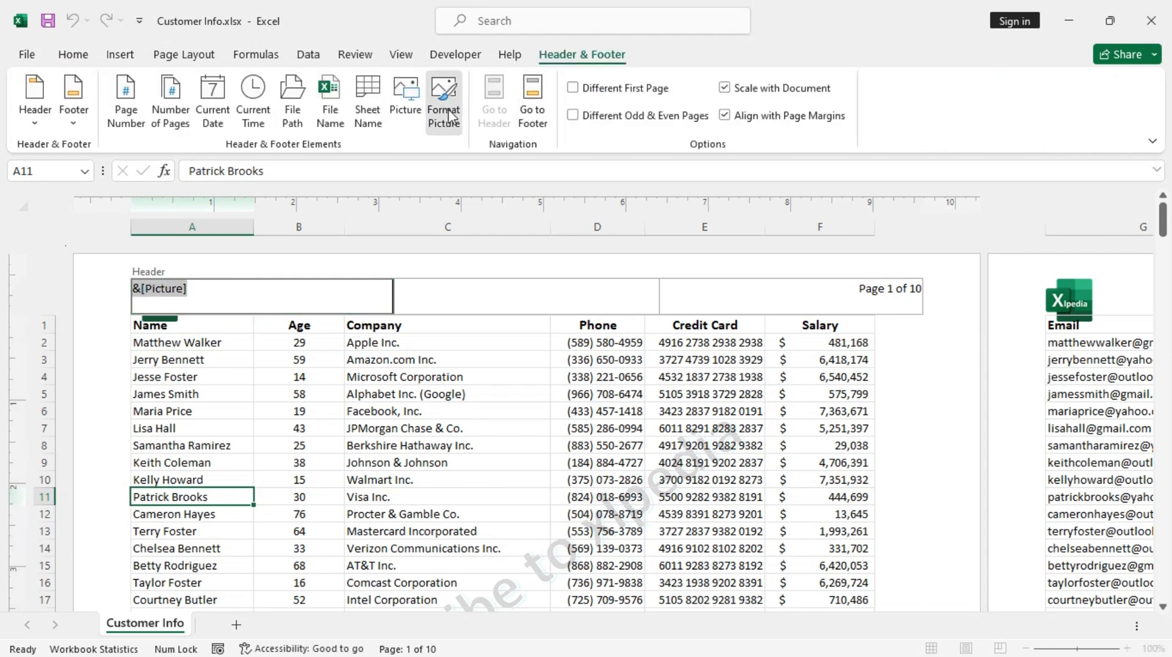
click(444, 101)
double_click(397, 189)
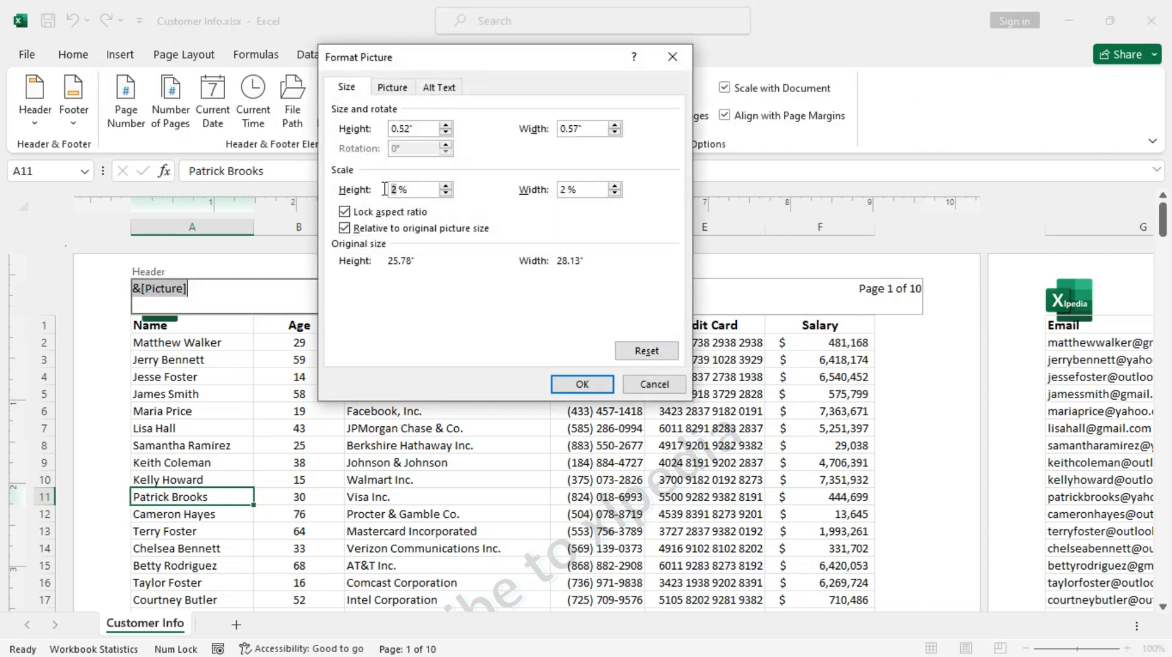
text(1.5)
click(581, 384)
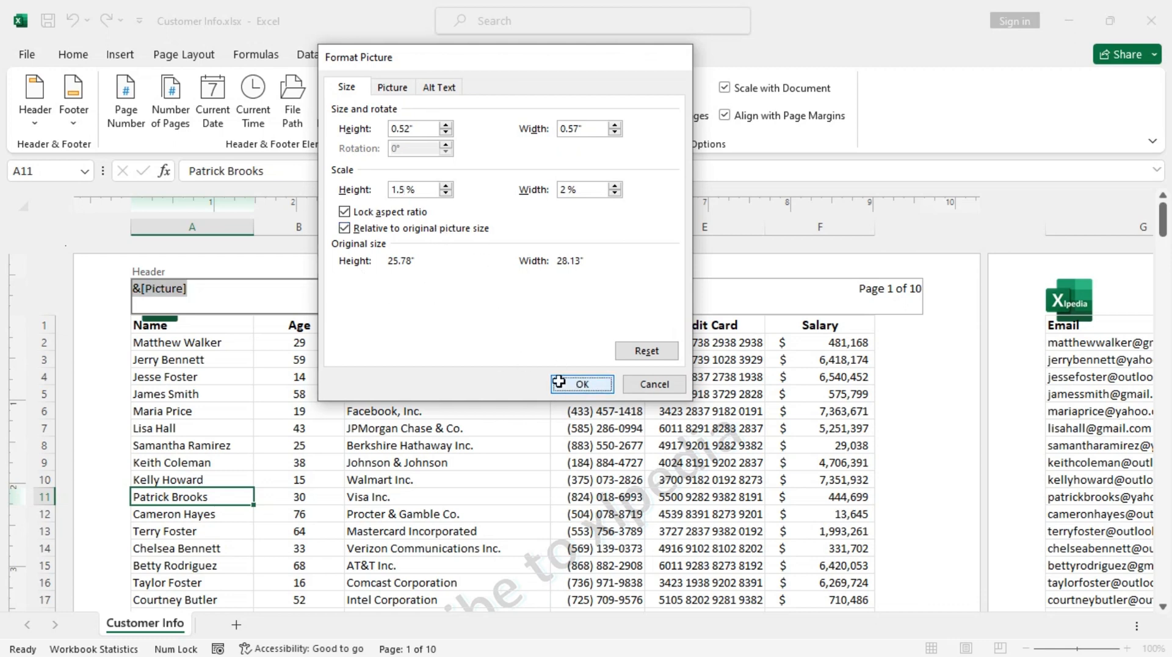
click(372, 449)
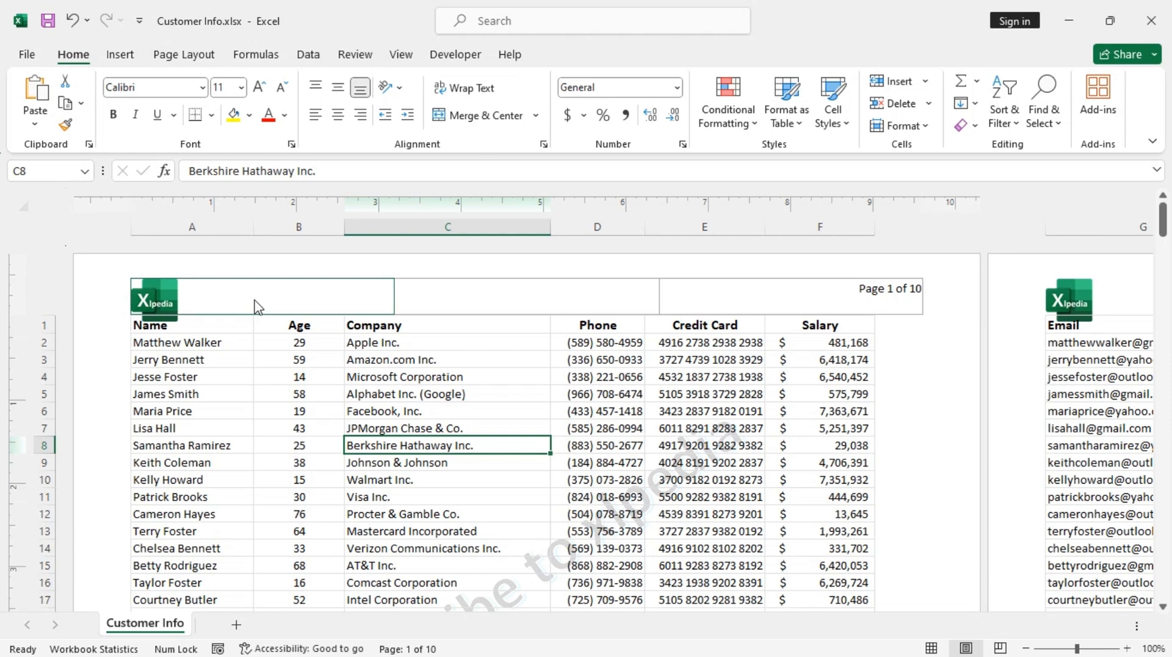
Step: Set the header logo's height scale to 1% with the aspect ratio locked and leave the header
click(258, 307)
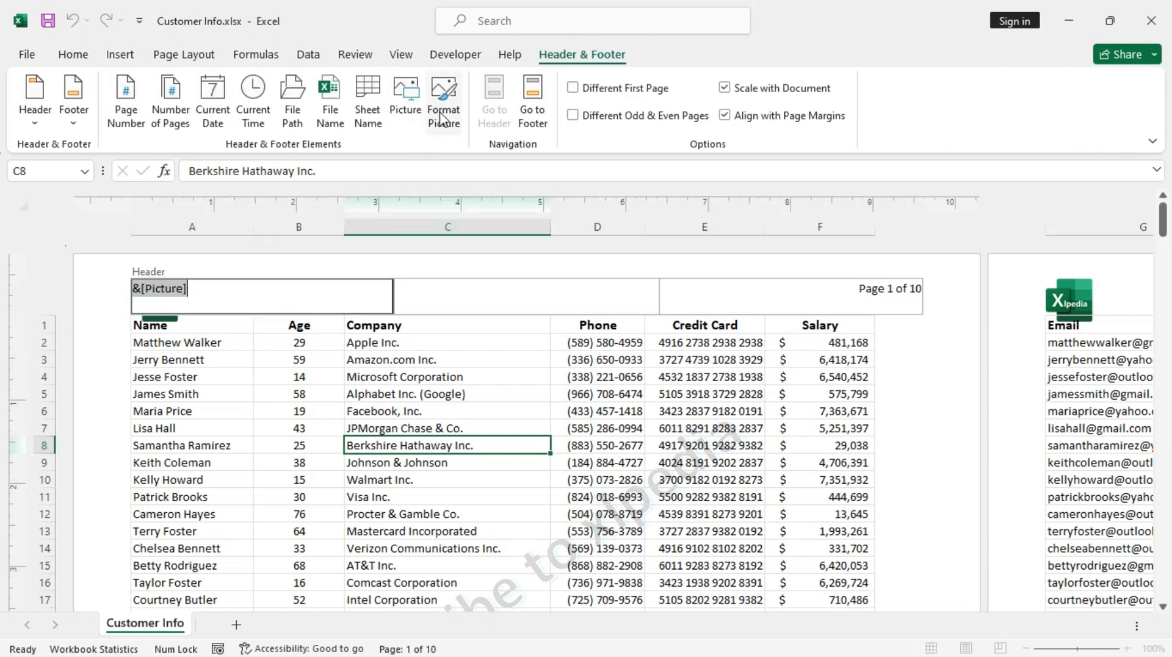
click(443, 104)
click(398, 189)
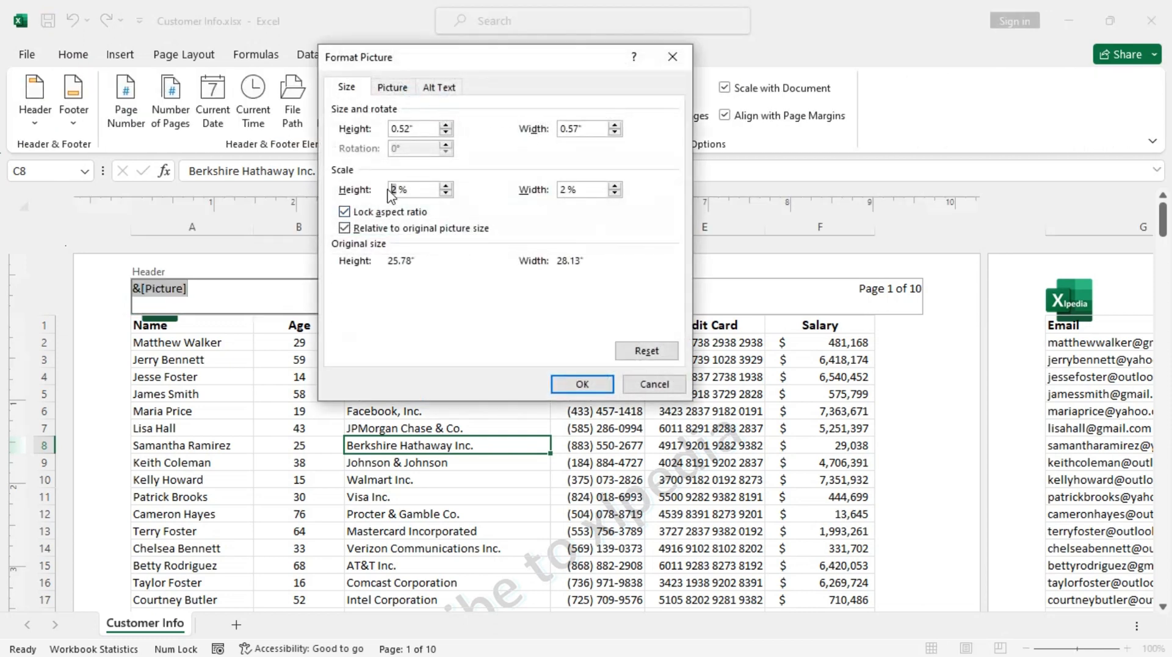
text(1)
click(582, 384)
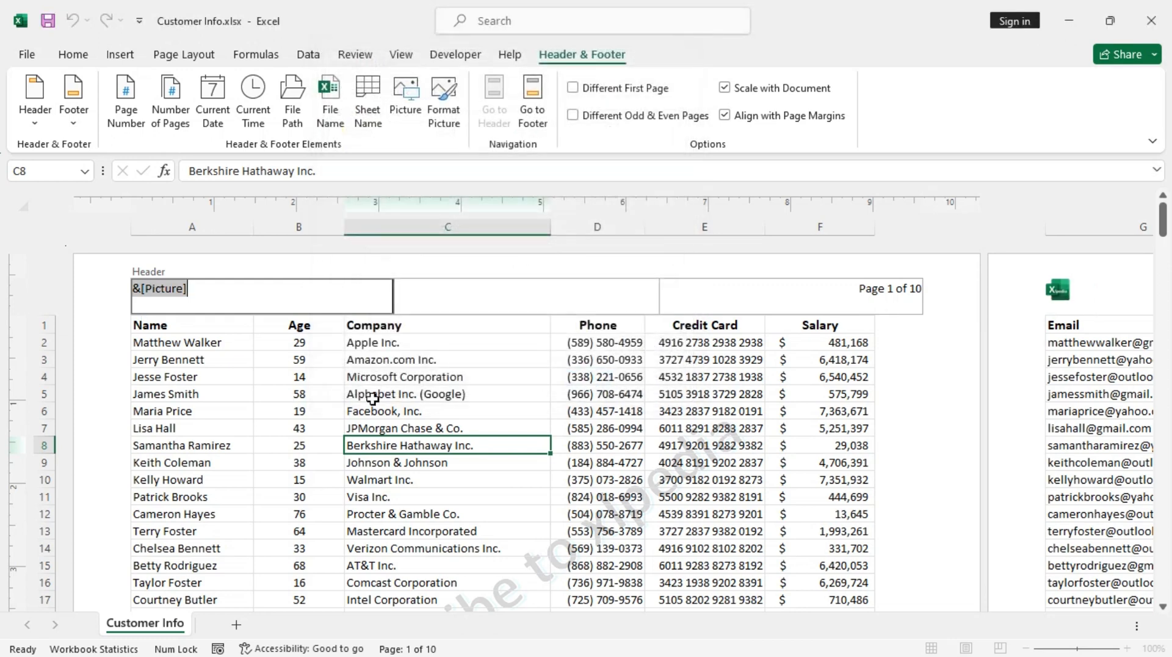
click(247, 447)
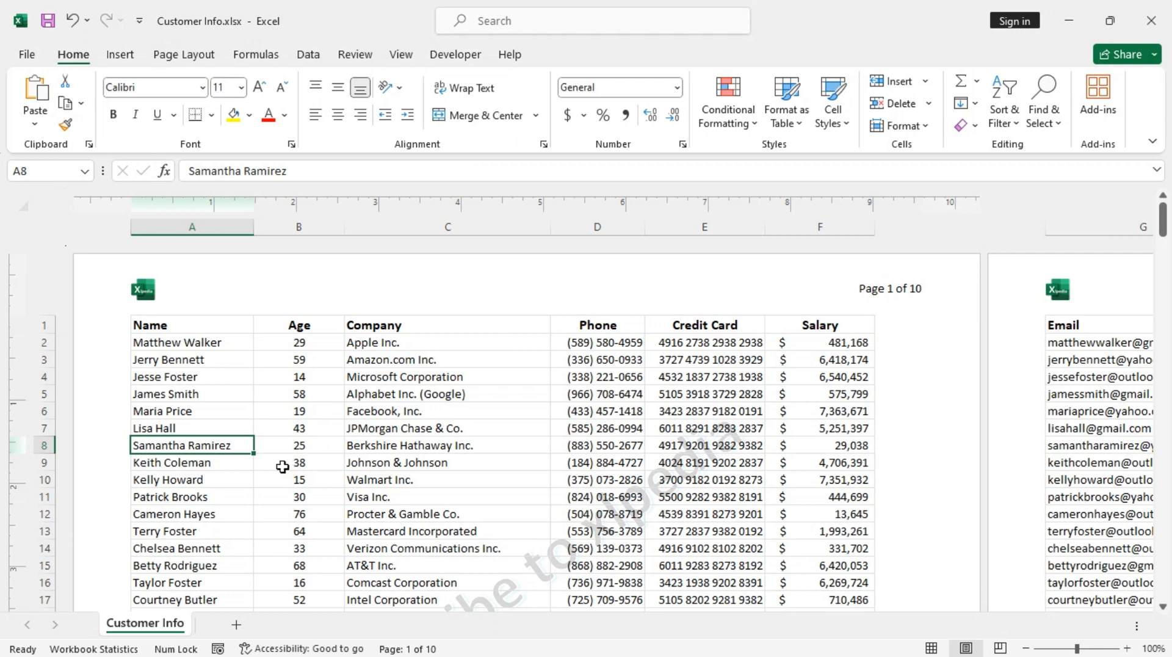
Step: Check the logo, page number and watermark in the print preview and return to the sheet
click(26, 56)
click(59, 389)
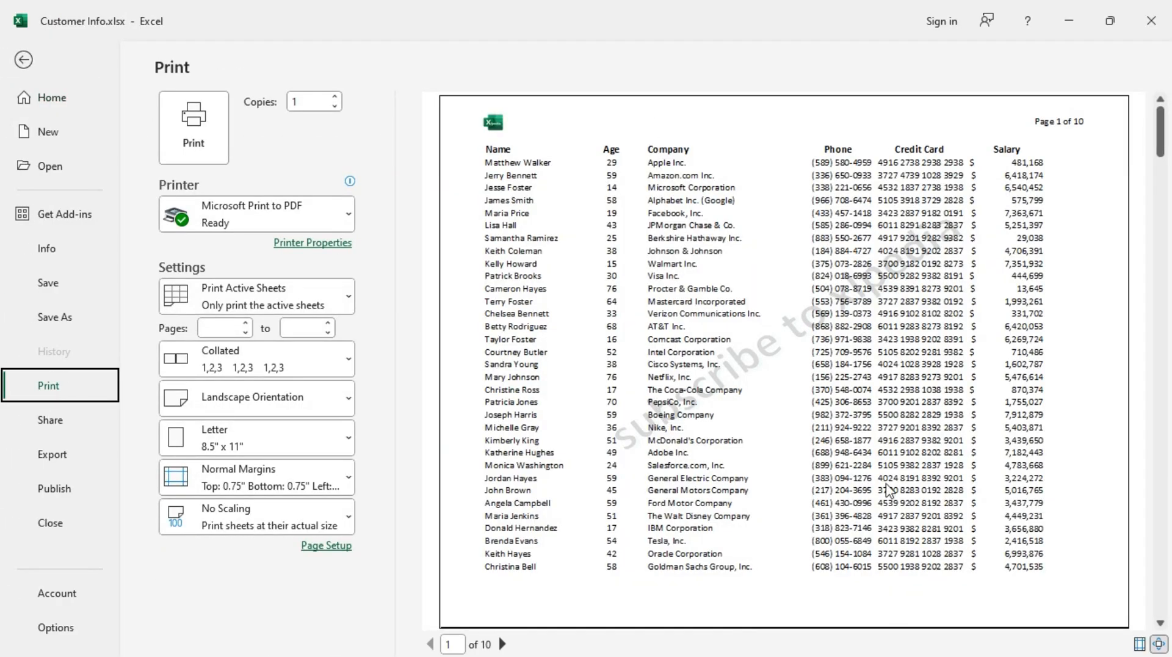
click(25, 61)
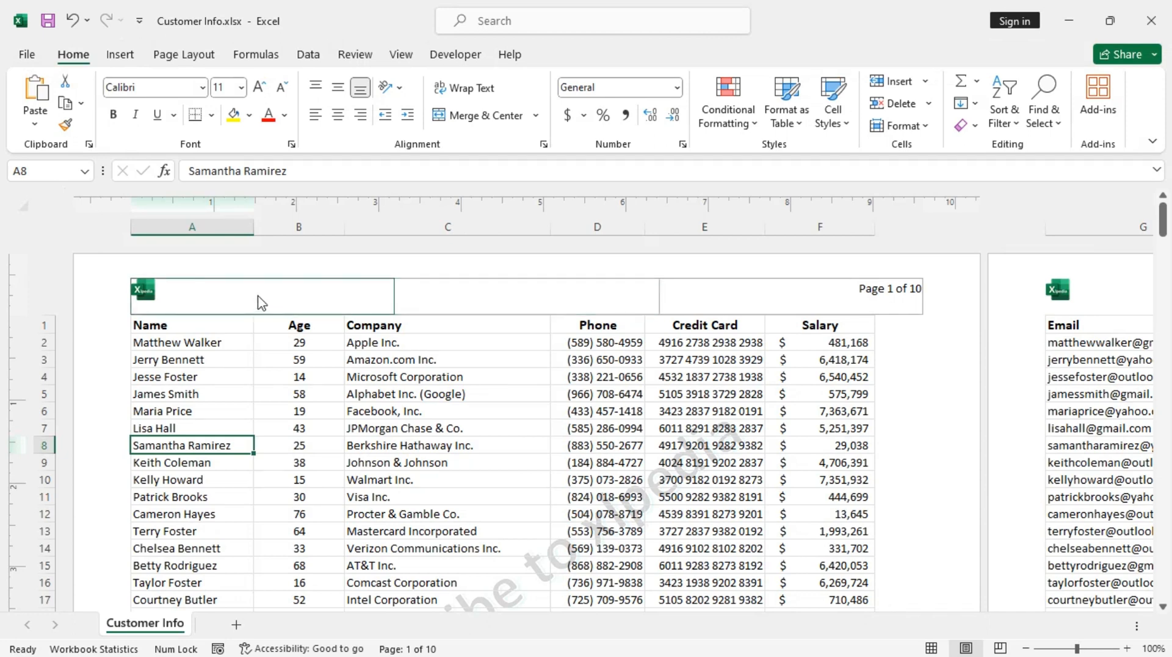
Step: Leave the header's left section, save the workbook, and switch the sheet back to Normal view
click(340, 301)
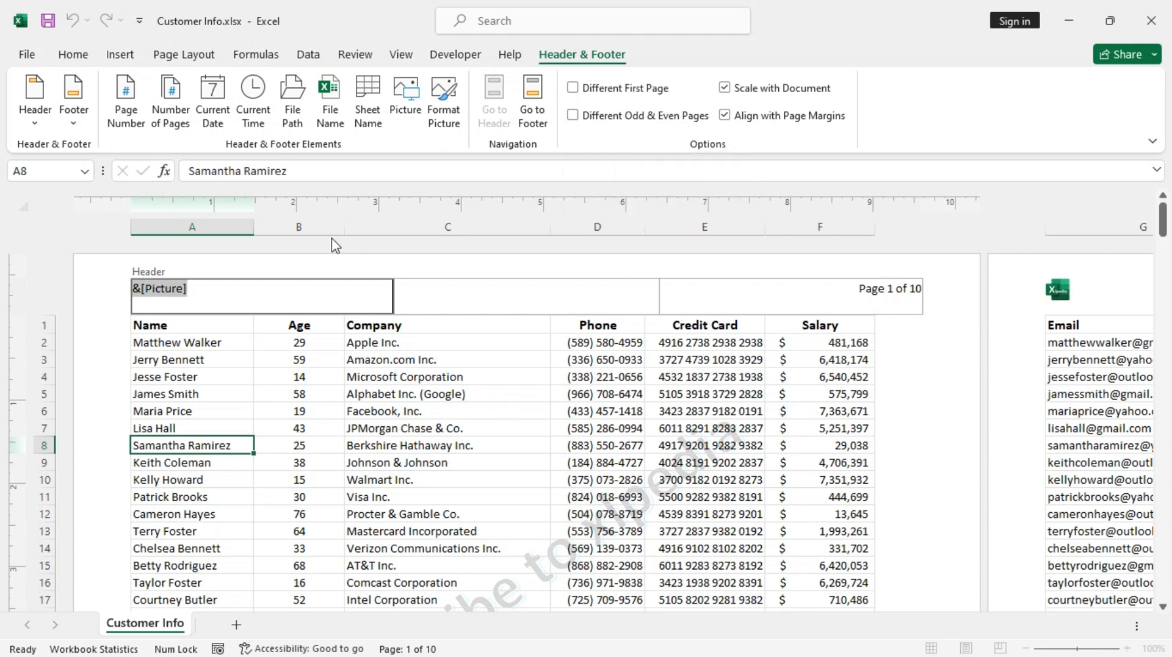
click(72, 56)
click(51, 25)
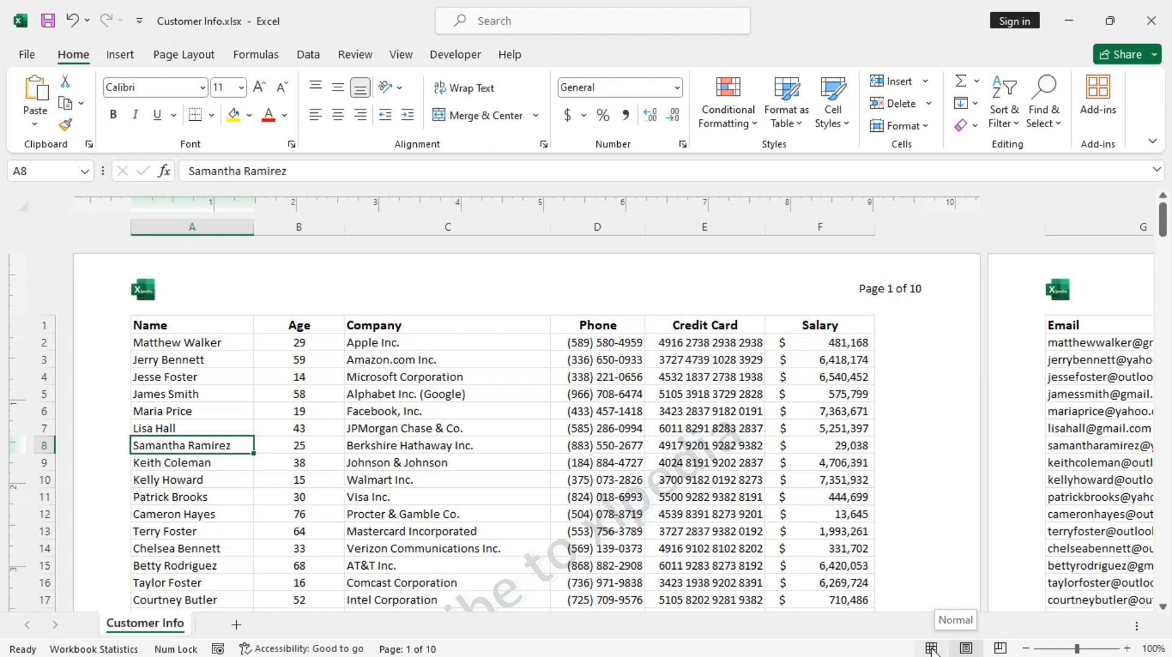
click(402, 55)
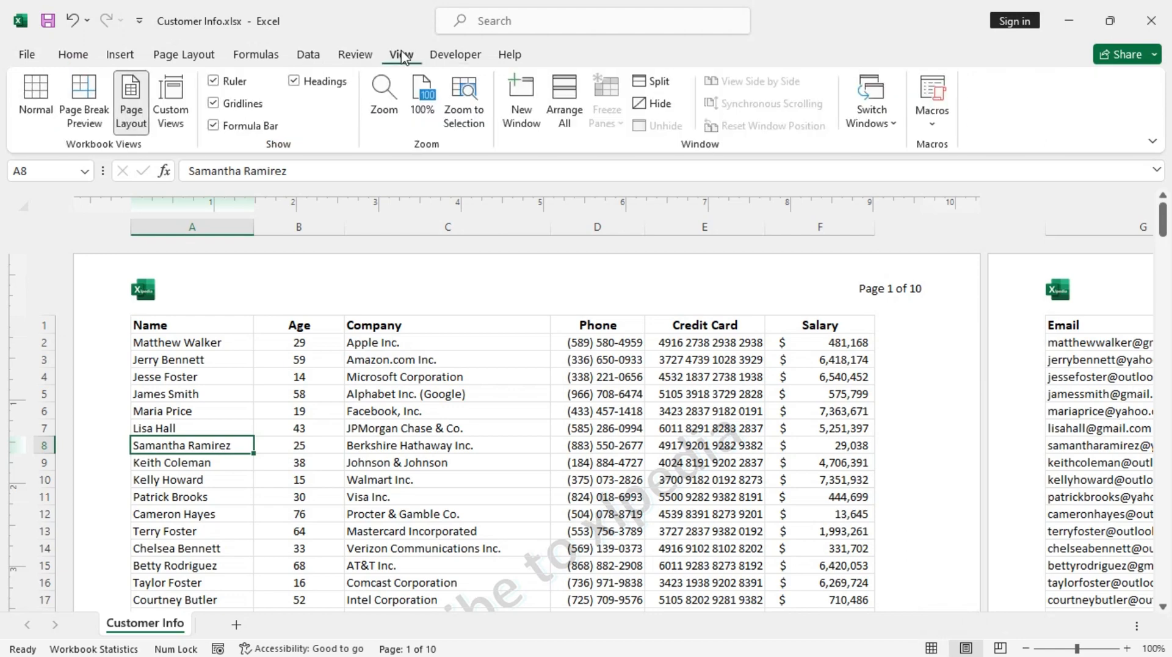
click(34, 102)
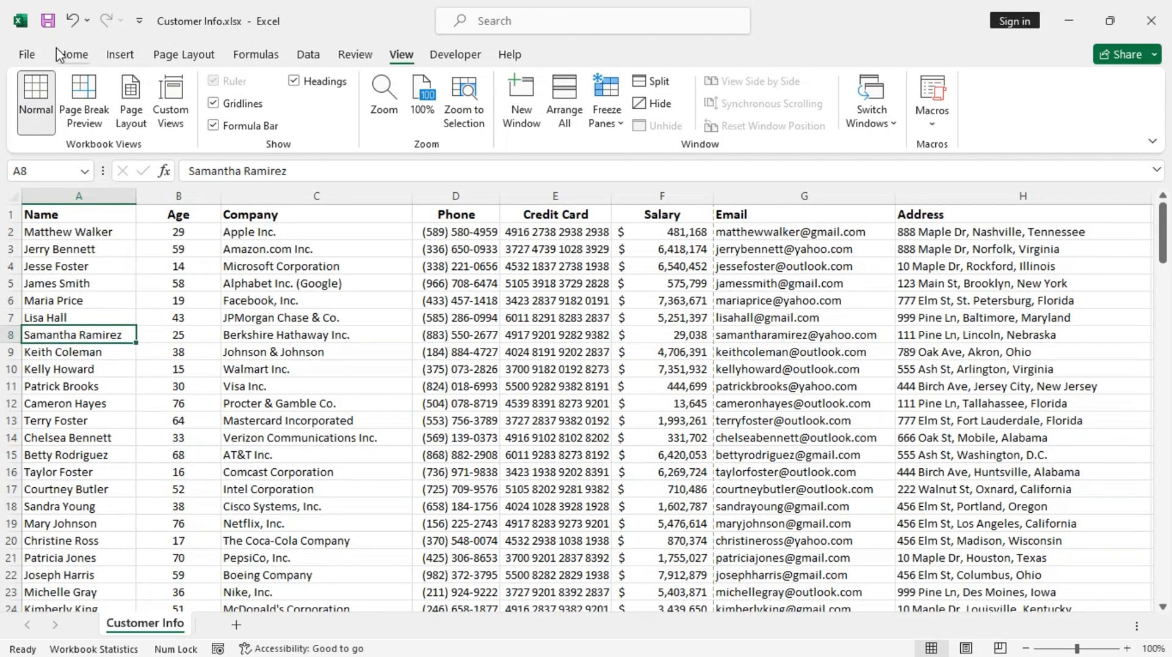
click(70, 55)
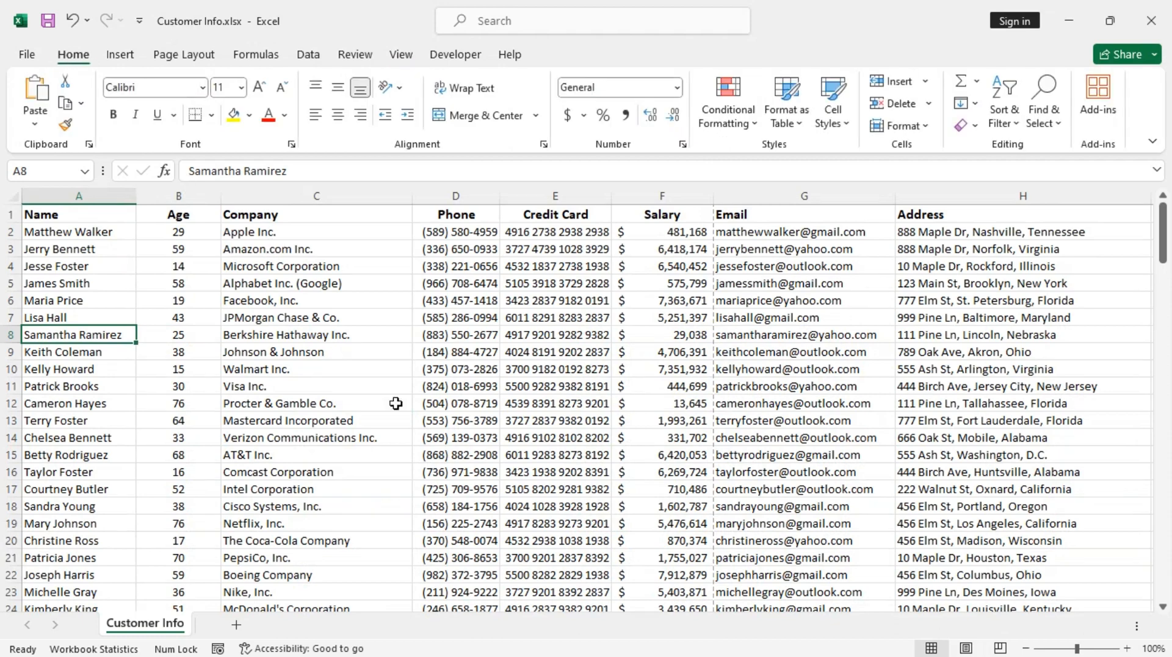